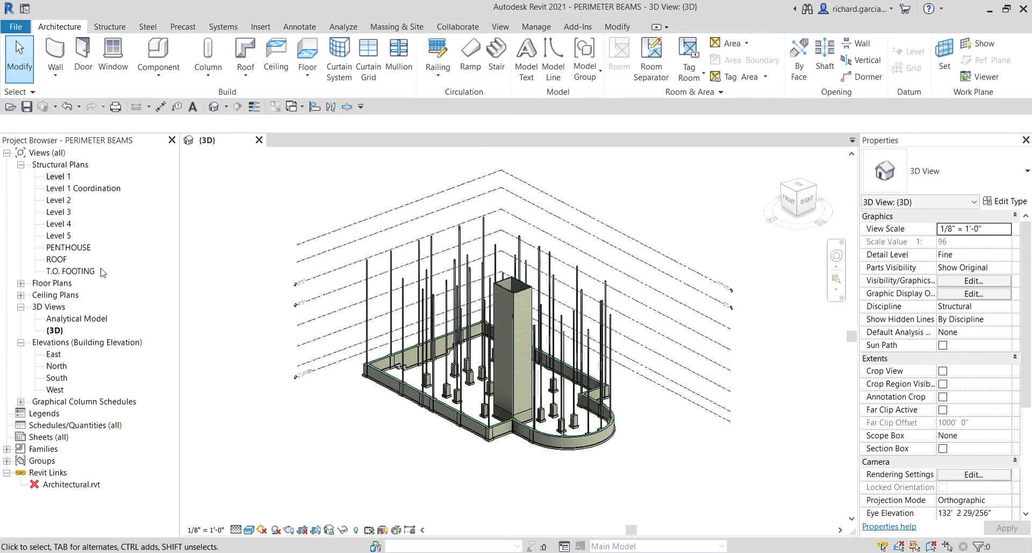
Step: Select Level 2 under Structural Plans in the Project Browser
left_click(67, 200)
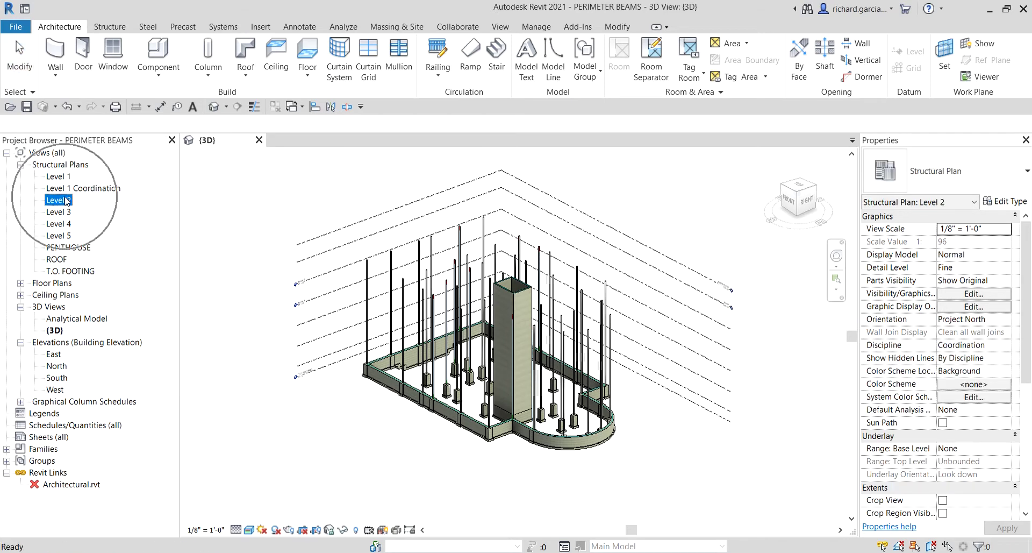
Step: Open the Level 2 structural plan, start the Structure Beam tool and show the beam type list
double_click(66, 200)
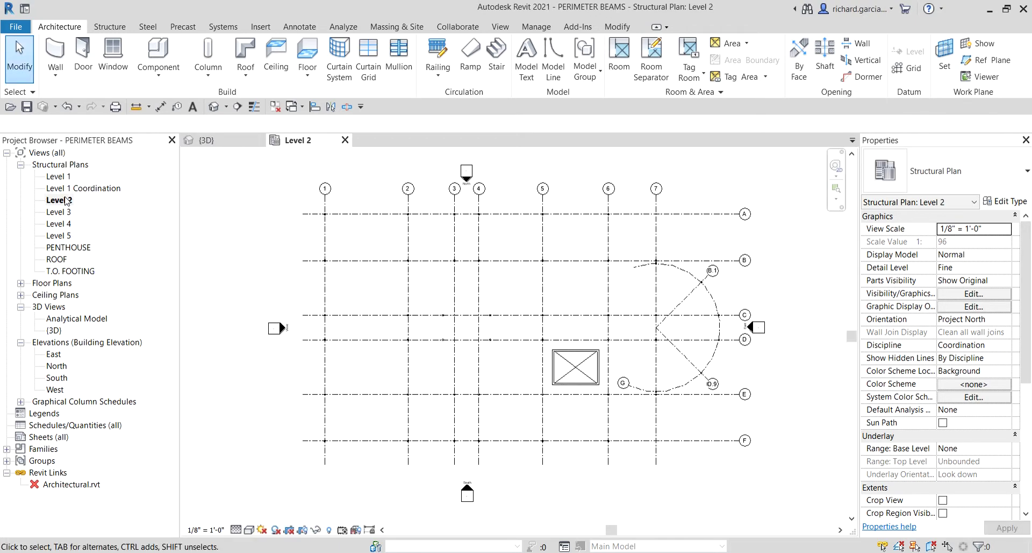
left_click(113, 28)
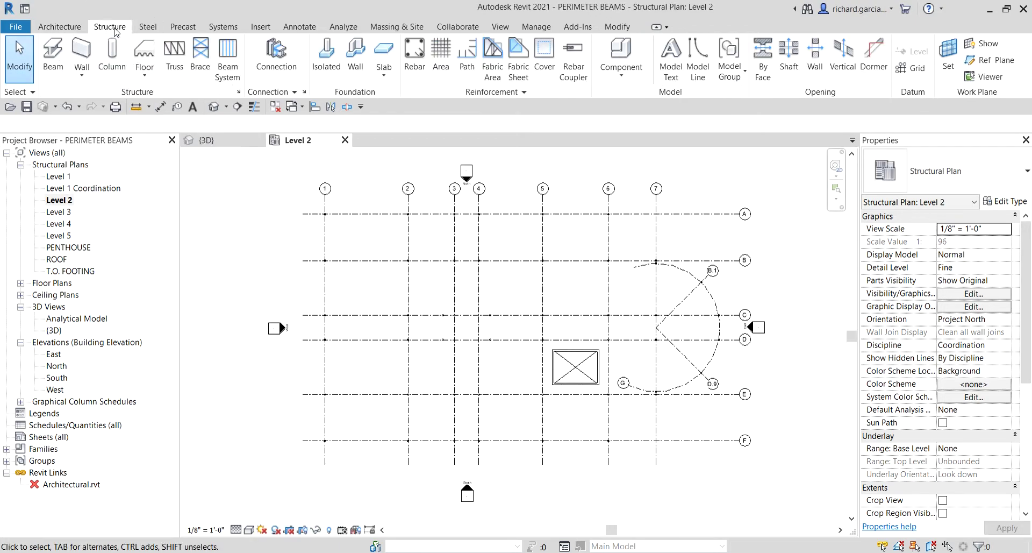
left_click(47, 64)
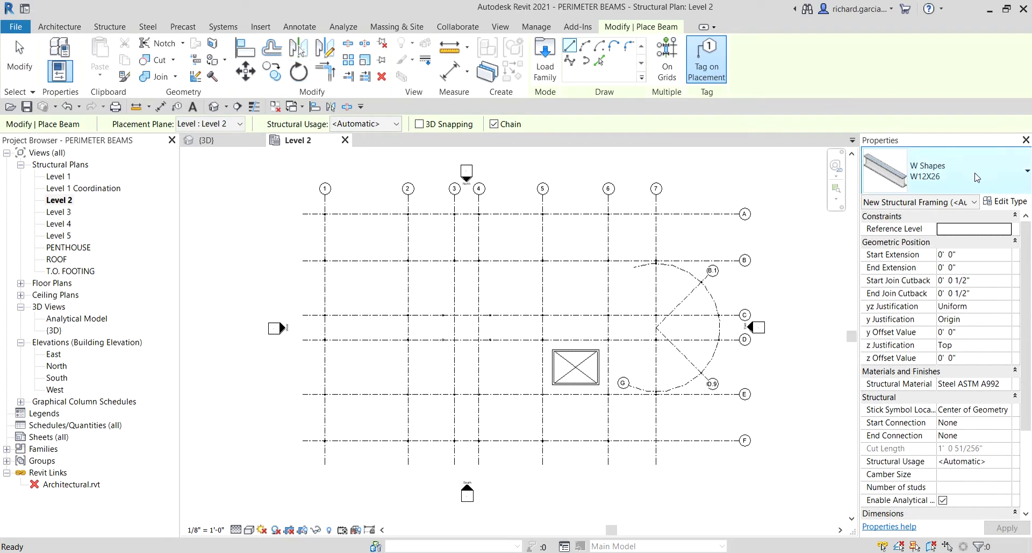
left_click(977, 178)
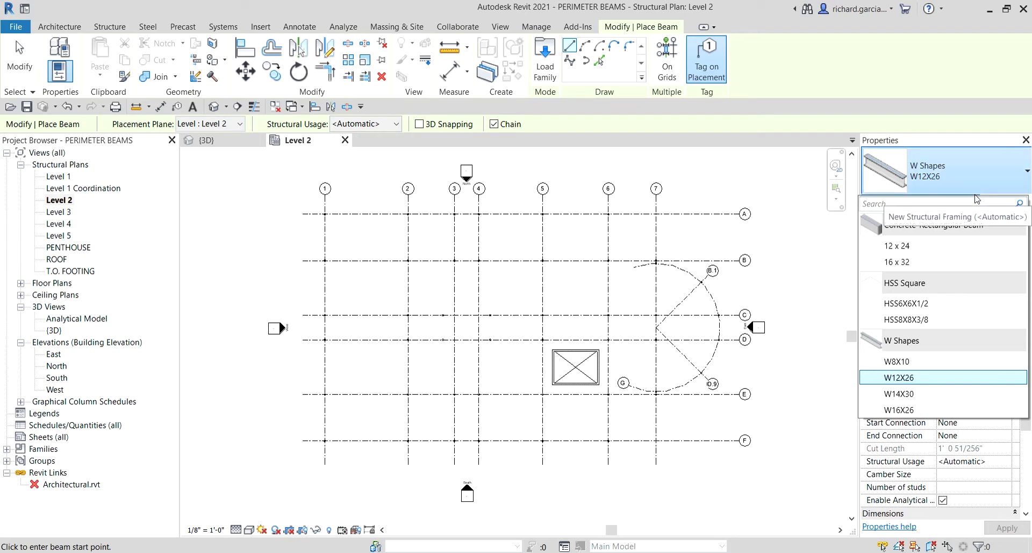
Step: Choose the W14X30 beam type and place a beam from the grid 1 column to grid 2
left_click(916, 397)
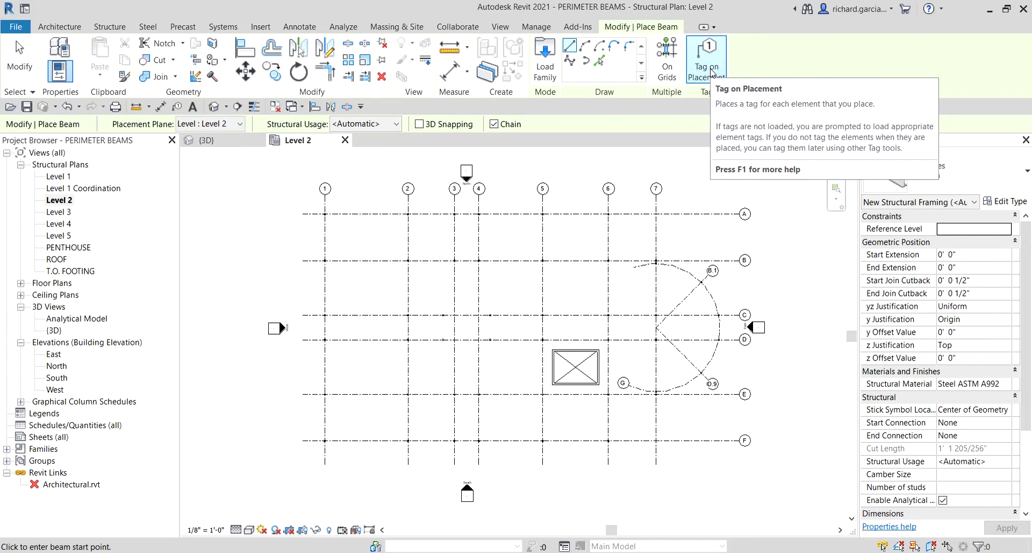
scroll(314, 205, "up", 5)
scroll(367, 229, "up", 4)
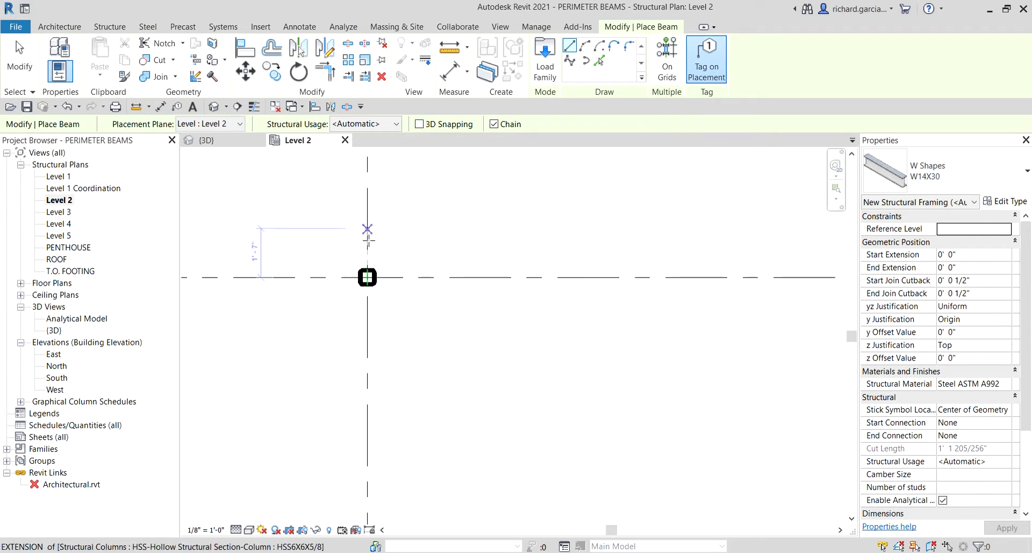
left_click(367, 277)
scroll(581, 331, "down", 6)
middle_click_drag(738, 350, 510, 338)
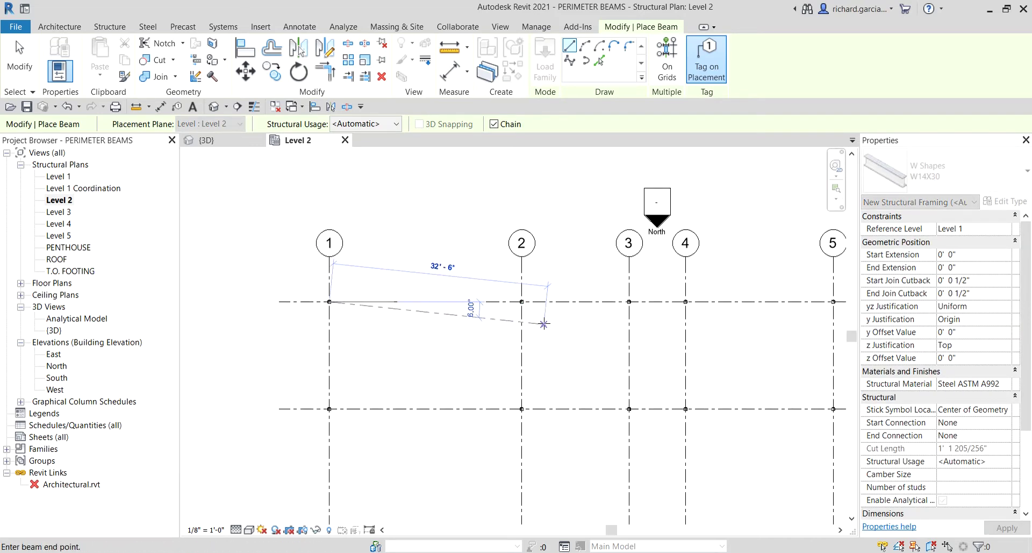
scroll(544, 323, "up", 3)
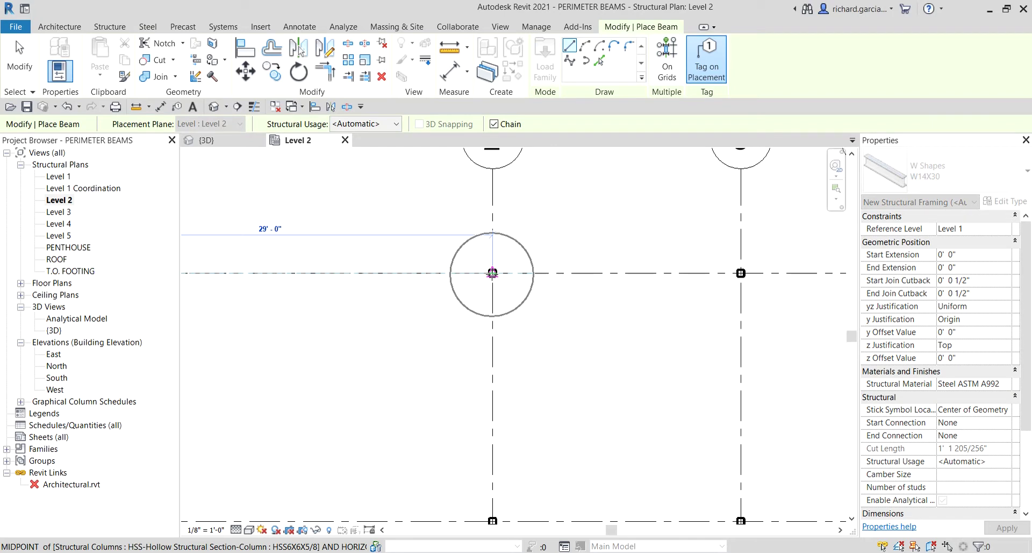
left_click(492, 272)
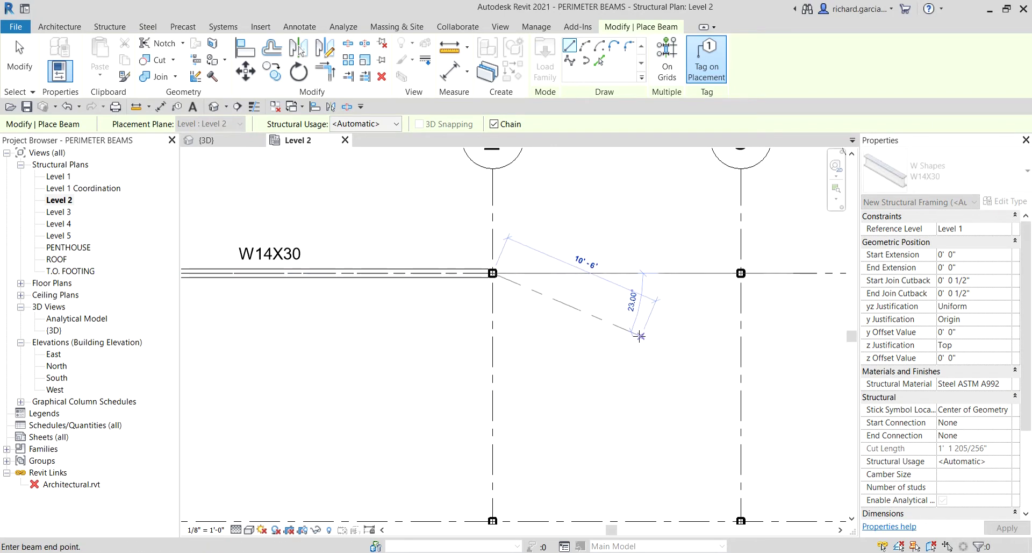
Step: Chain a second W14X30 beam to the grid 3 column and finish beam placement
scroll(670, 329, "down", 4)
middle_click_drag(698, 322, 643, 325)
scroll(656, 304, "up", 5)
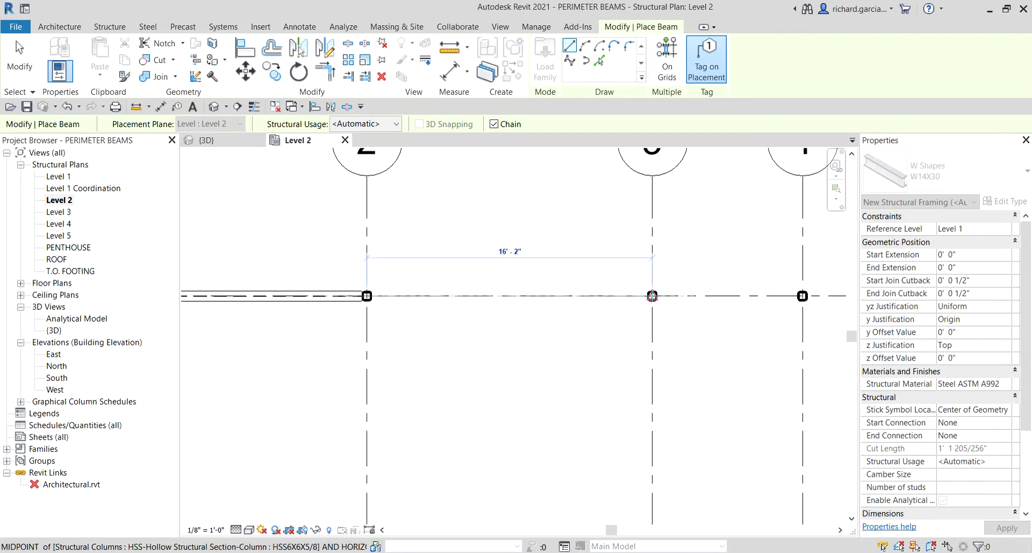
left_click(652, 295)
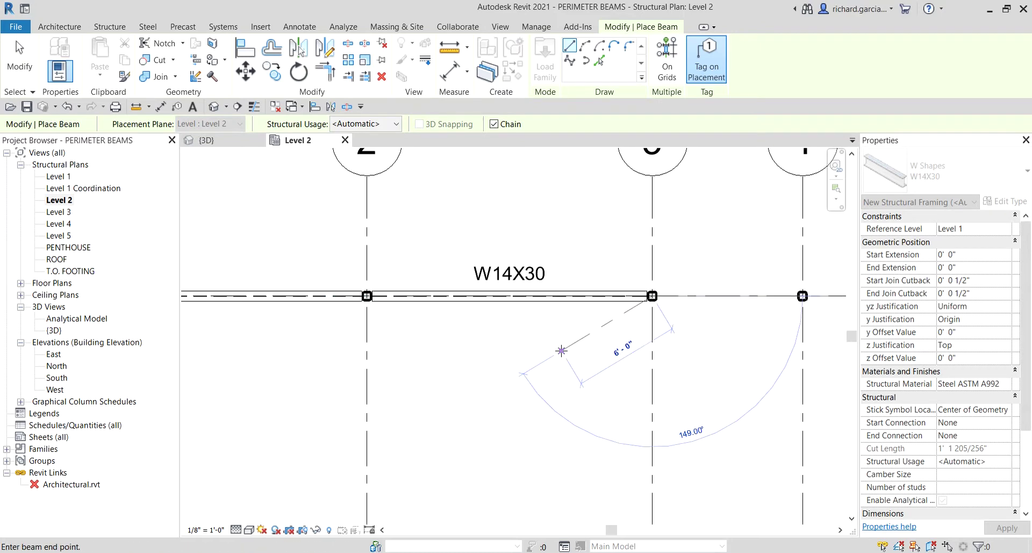
scroll(560, 351, "down", 2)
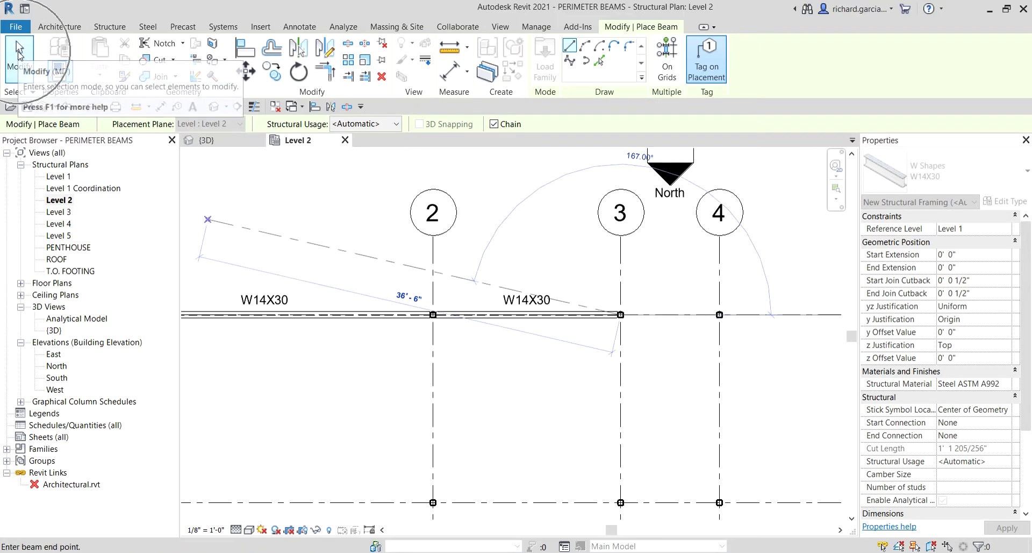
left_click(19, 54)
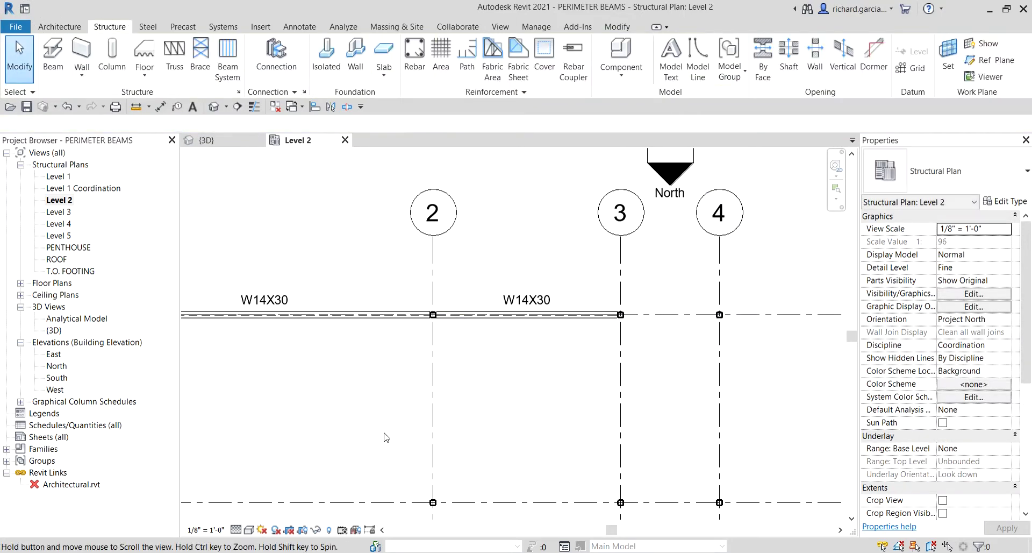
Step: Set the Level 2 plan to Coarse detail level and pan to show grids 2–5
middle_click_drag(383, 432, 467, 348)
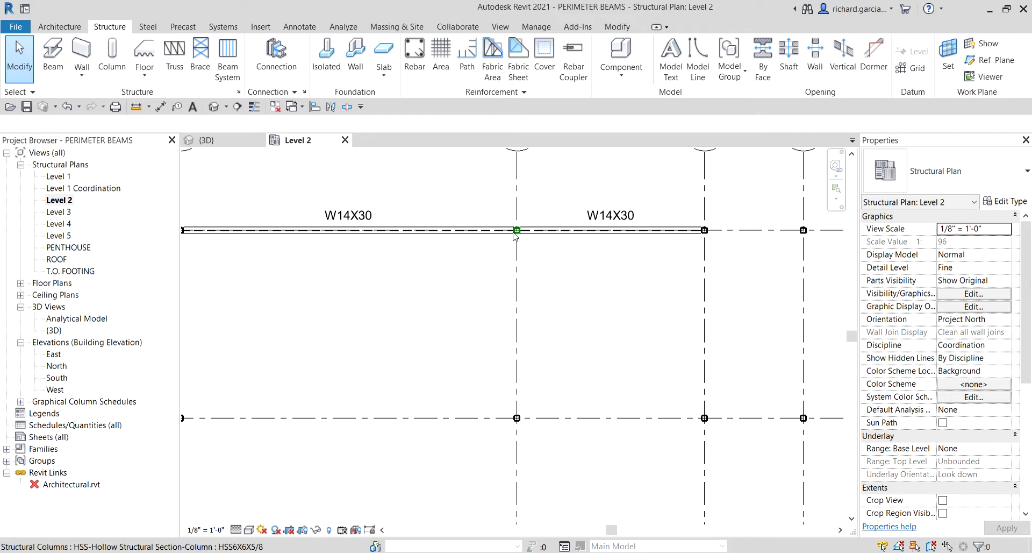
left_click(237, 530)
left_click(249, 490)
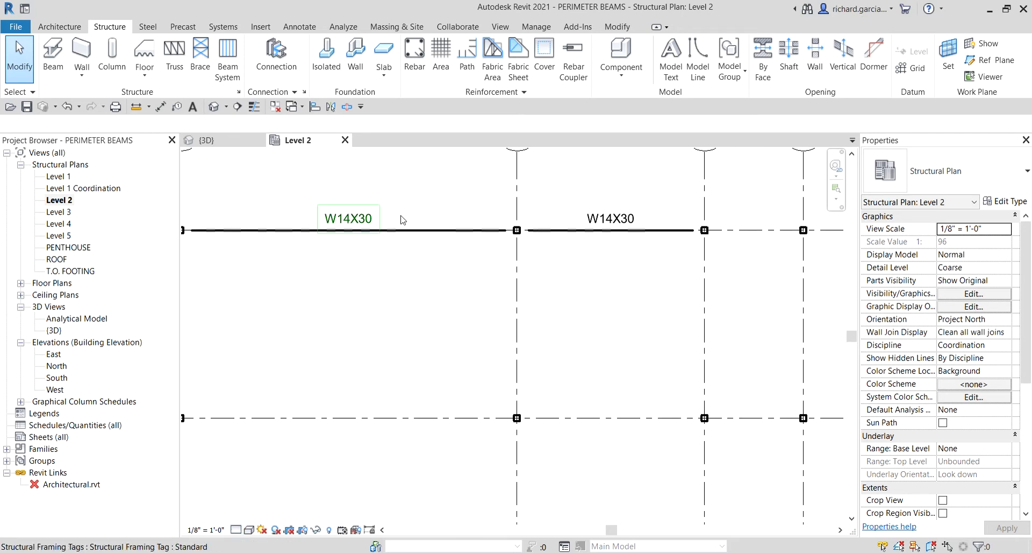
middle_click_drag(599, 300, 368, 302)
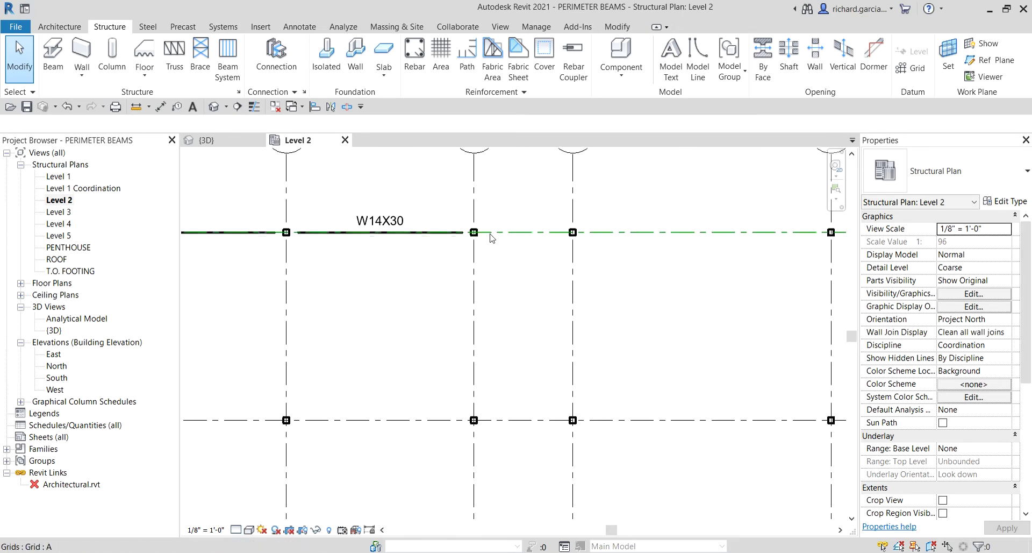
middle_click_drag(530, 240, 514, 300)
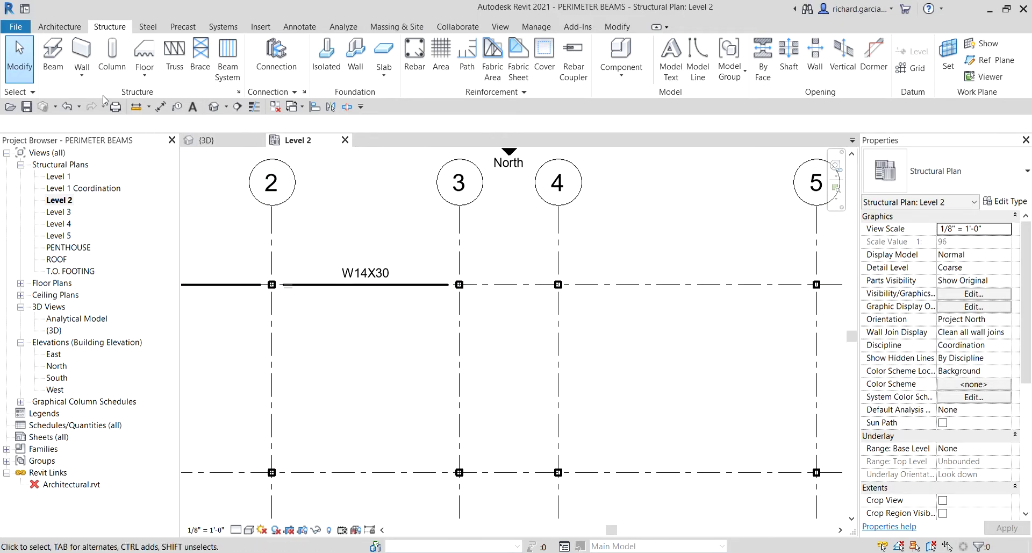
Step: Place a W8X10 beam from the grid 3 column to the grid 4 column
left_click(52, 52)
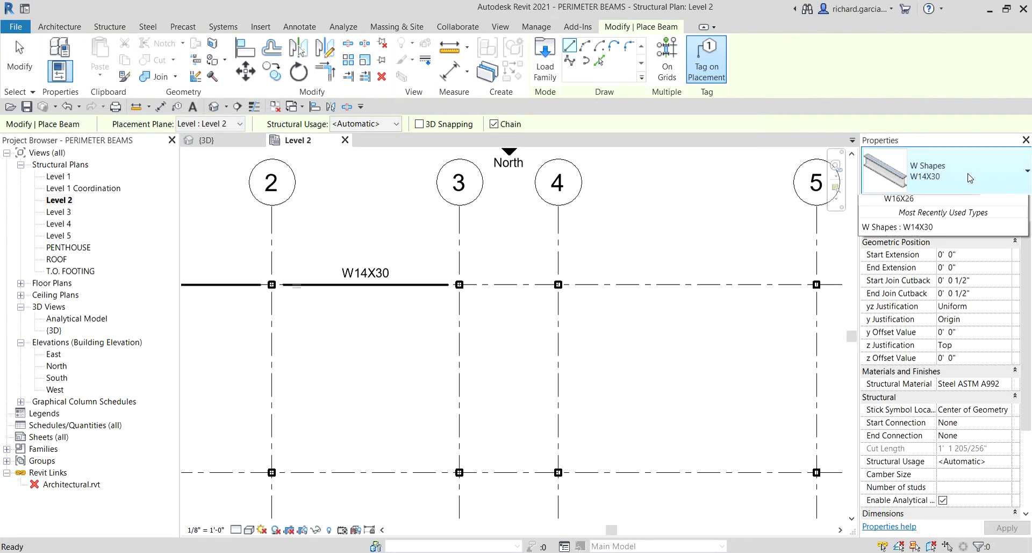
left_click(966, 178)
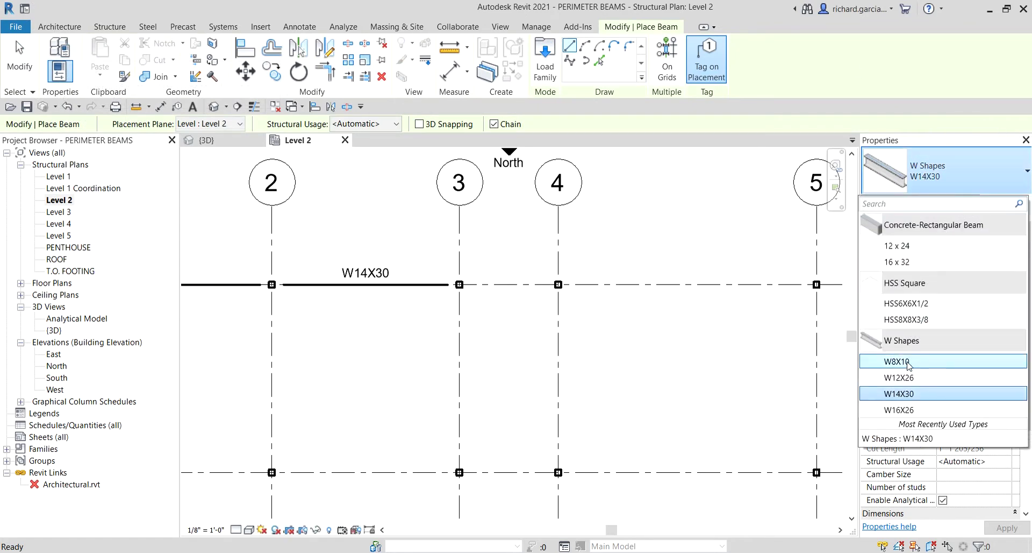
mouse_move(908, 364)
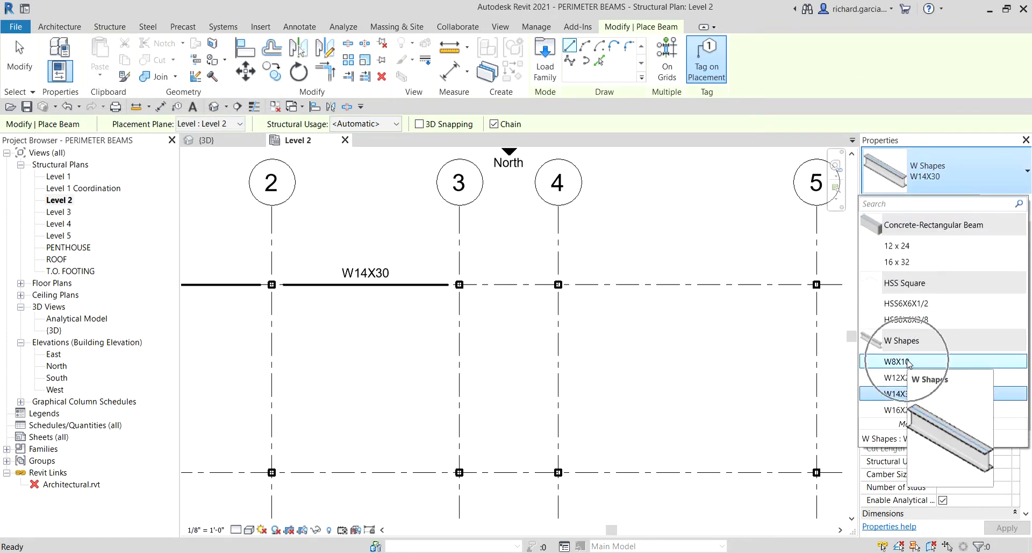
left_click(907, 361)
scroll(465, 301, "up", 3)
left_click(450, 269)
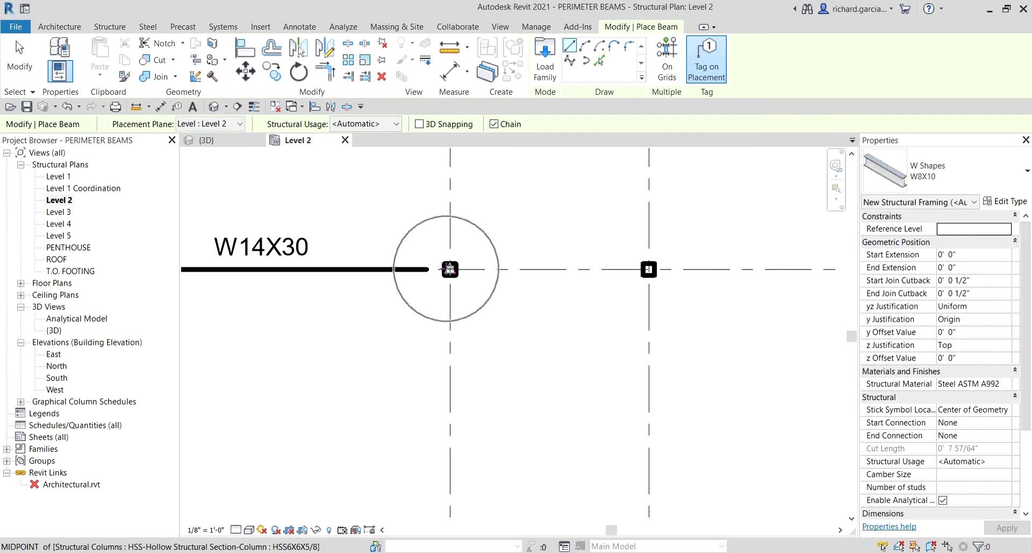
left_click(649, 269)
scroll(622, 293, "down", 2)
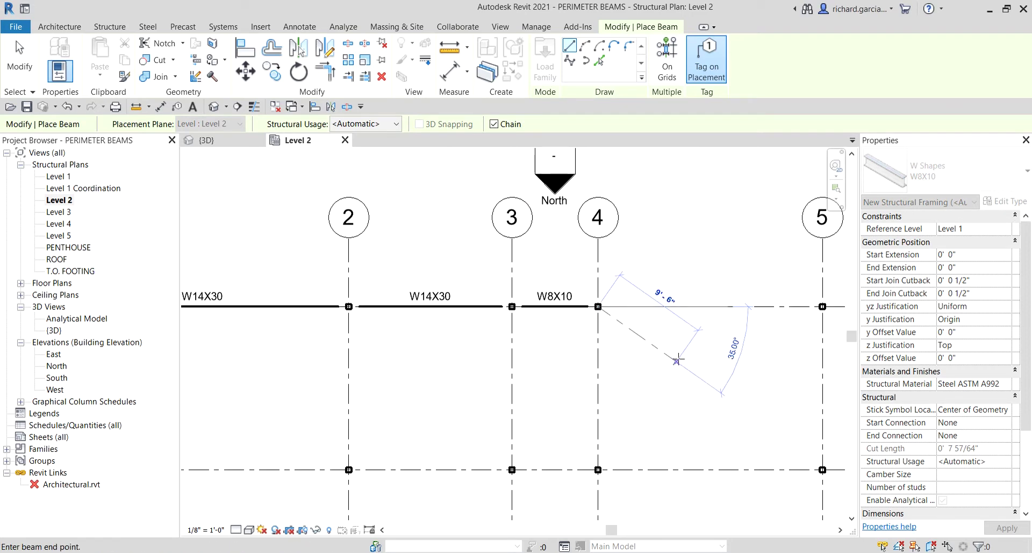
key("Escape")
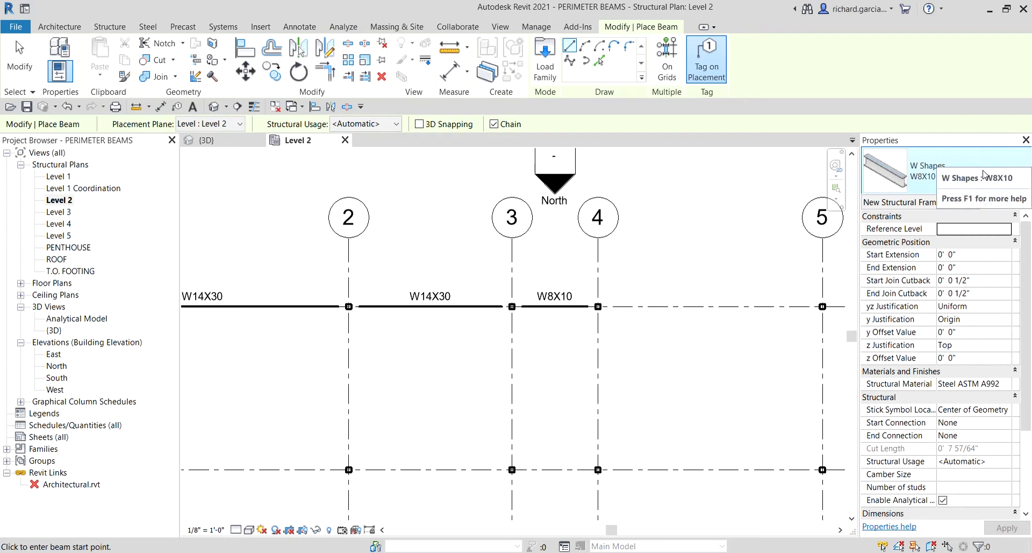
left_click(982, 177)
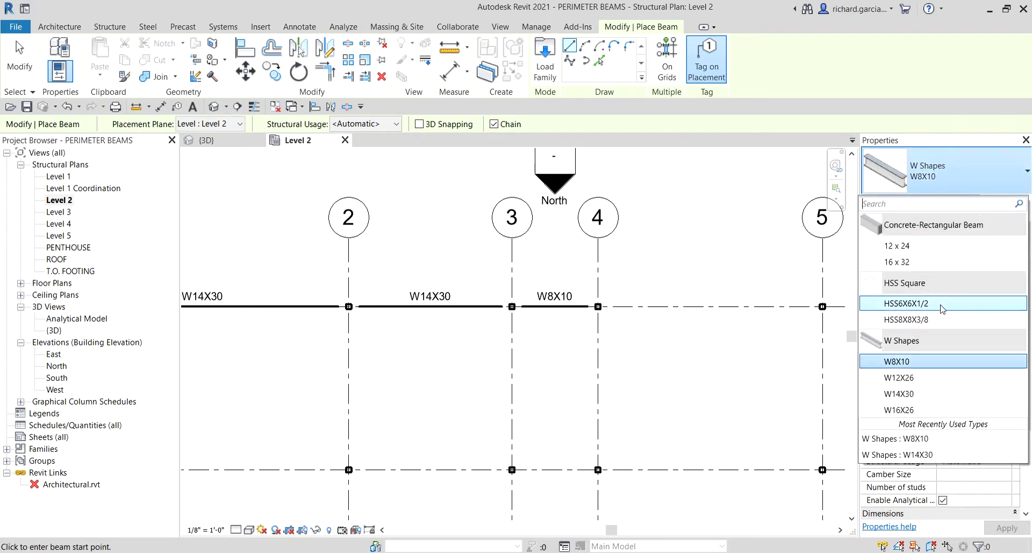
Step: Switch to W14X30 and chain beams from the grid 4 column through grid 5 to grid 6
left_click(932, 394)
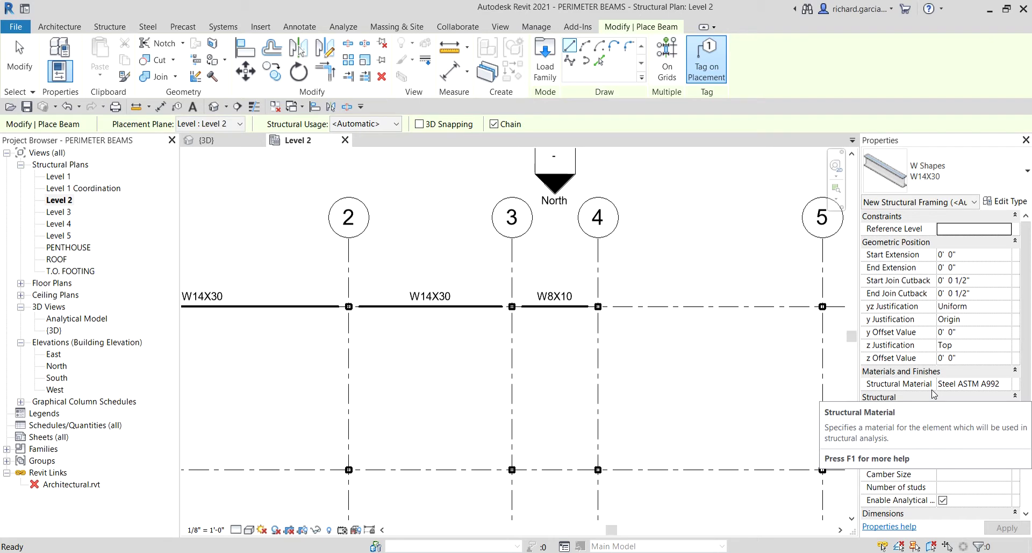
middle_click_drag(657, 317, 437, 267)
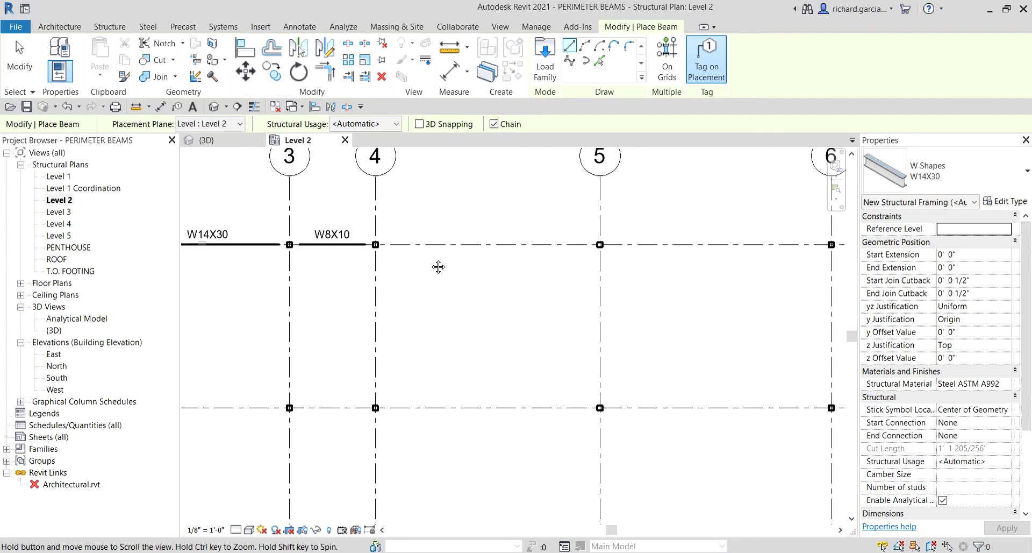
scroll(362, 234, "up", 4)
left_click(392, 258)
scroll(534, 324, "down", 3)
middle_click_drag(743, 325, 482, 293)
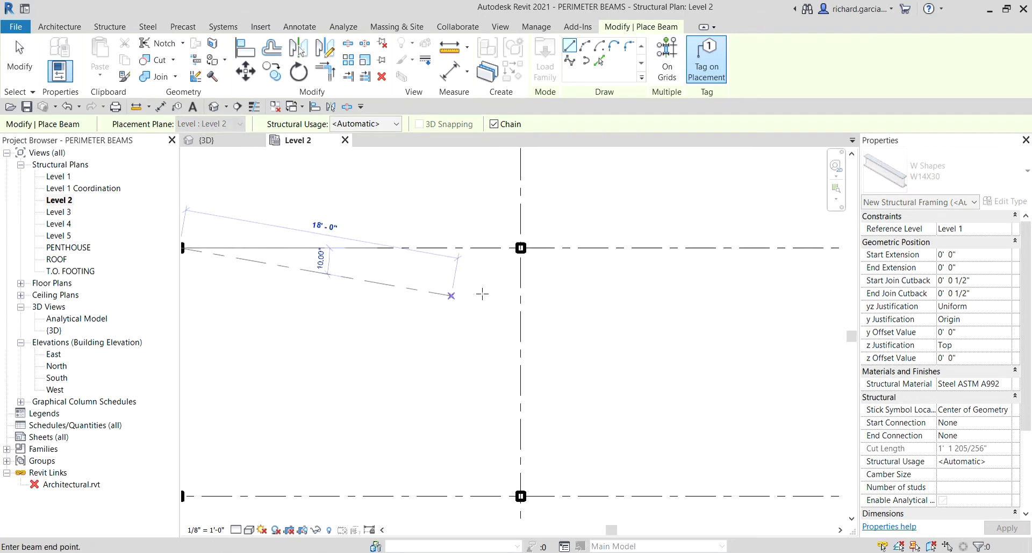
scroll(491, 281, "down", 4)
left_click(508, 262)
scroll(576, 308, "down", 6)
middle_click_drag(573, 303, 462, 265)
scroll(522, 274, "up", 3)
left_click(530, 218)
Step: Continue W14X30 beams down below grid 6 and across to the next column
scroll(560, 284, "down", 2)
scroll(532, 350, "up", 2)
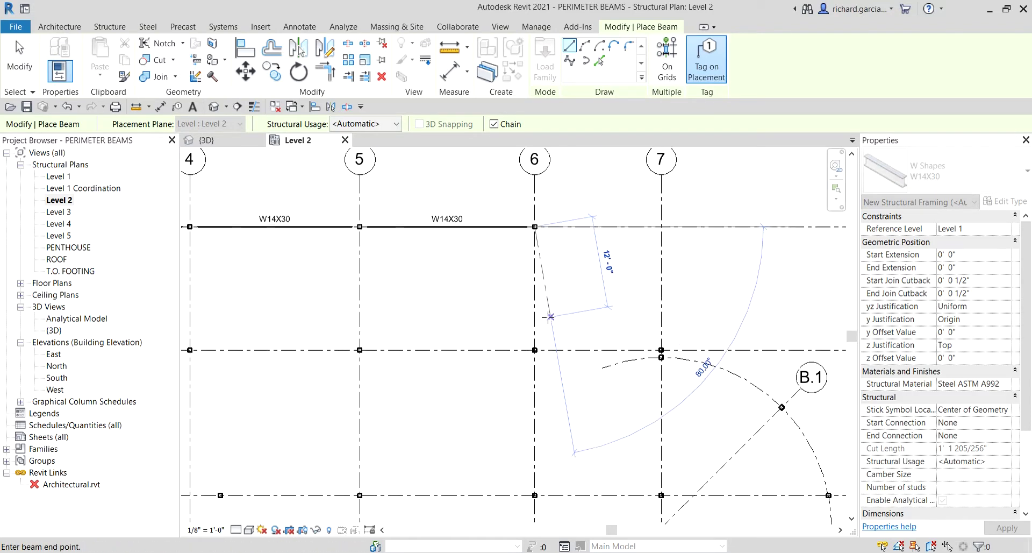
left_click(532, 355)
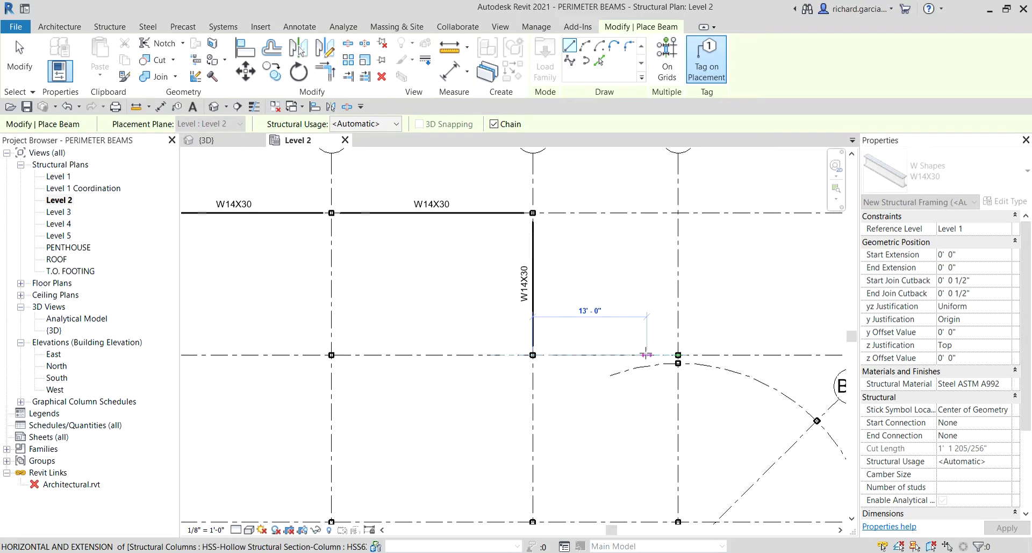
scroll(645, 355, "up", 1)
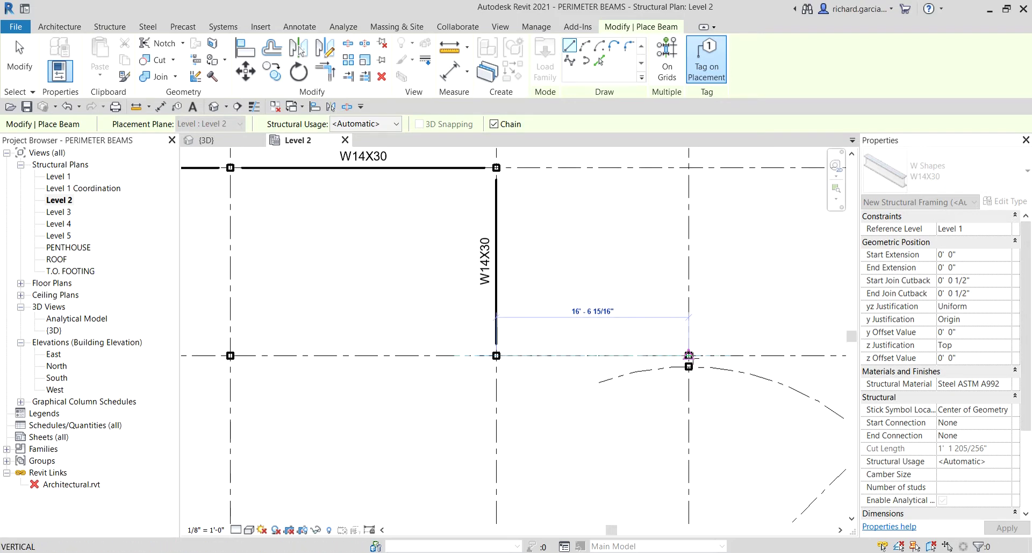
left_click(688, 354)
key("Escape")
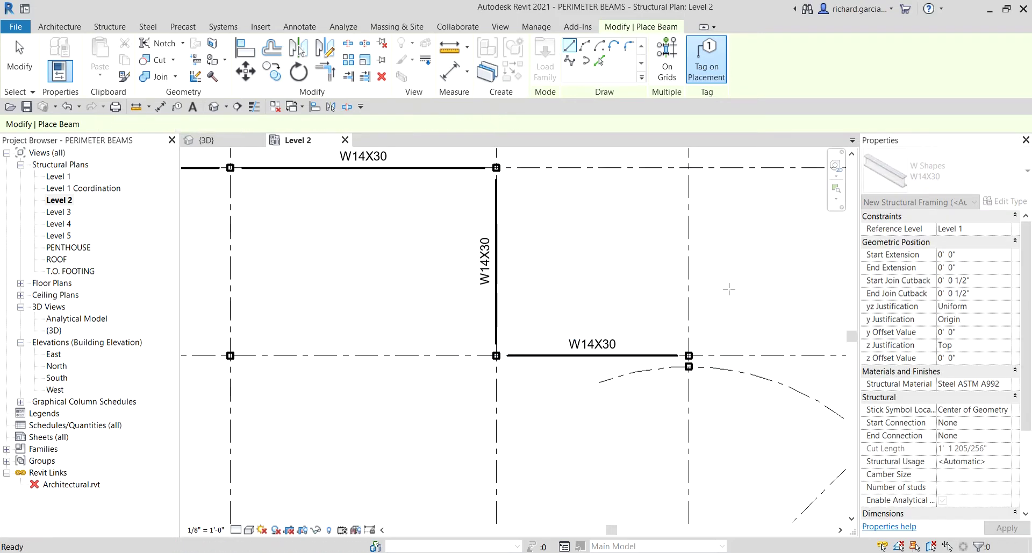
Step: Place a W14X30 beam from the grid B column to the grid C column
scroll(726, 289, "down", 3)
scroll(672, 307, "up", 3)
scroll(673, 307, "up", 2)
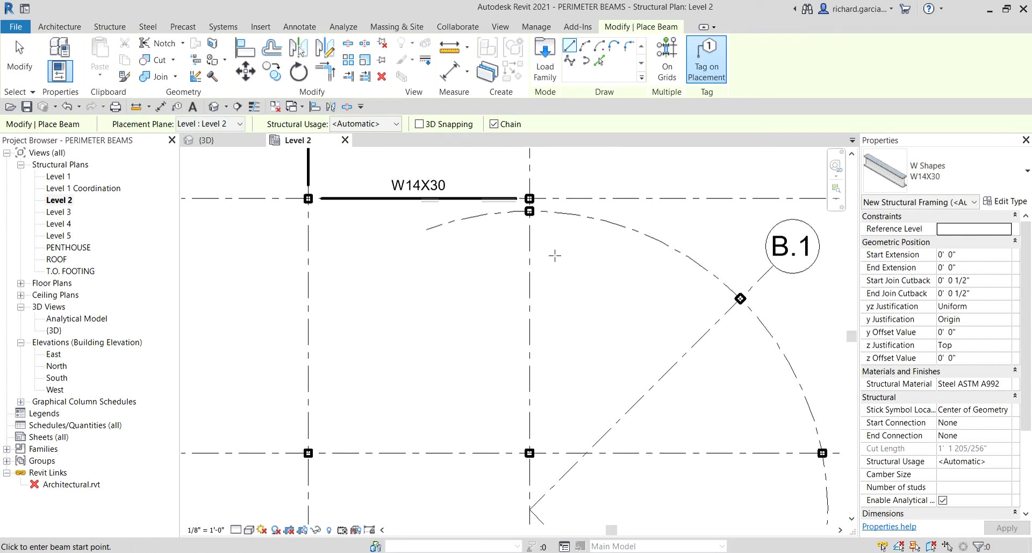
left_click(529, 210)
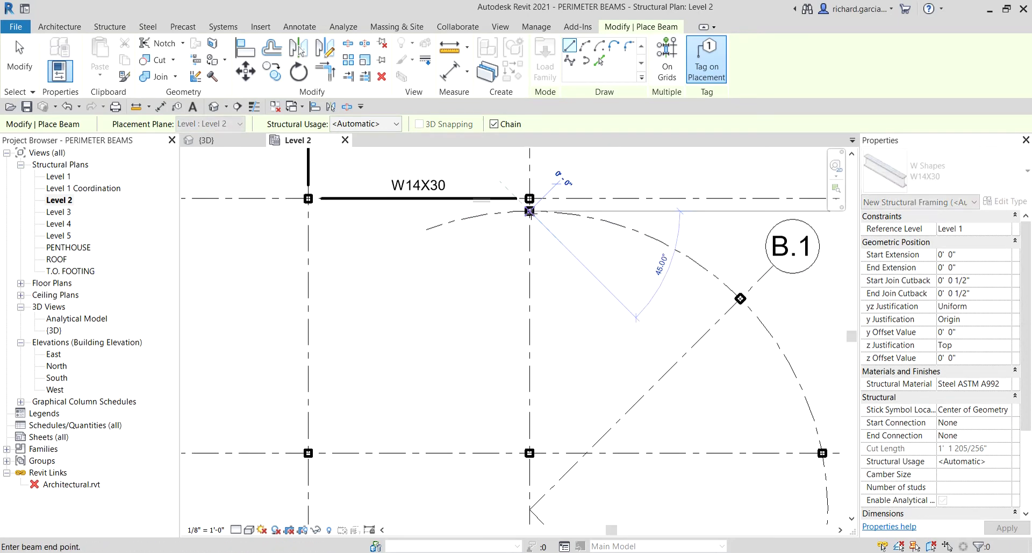
scroll(586, 308, "down", 2)
middle_click_drag(620, 285, 647, 232)
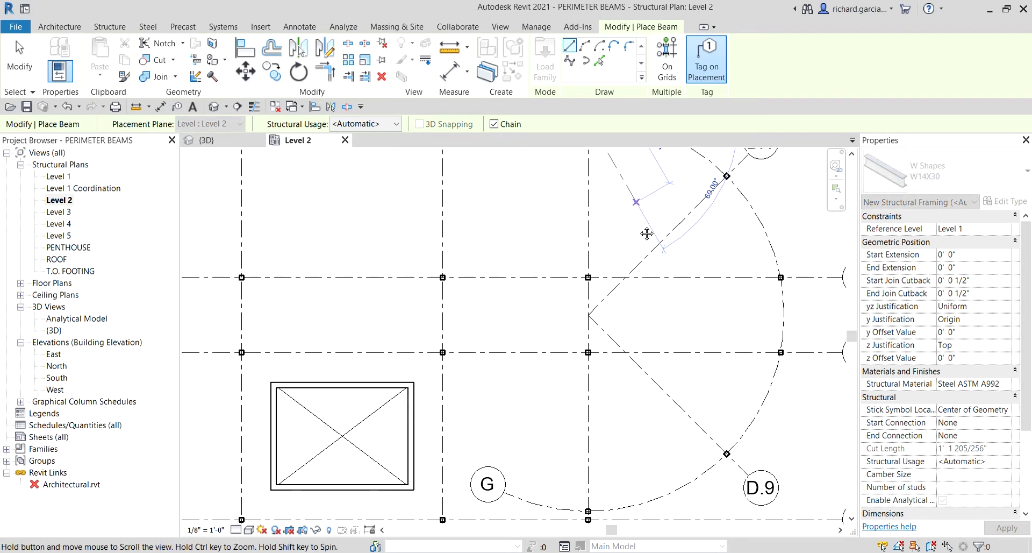
middle_click_drag(587, 286, 575, 387)
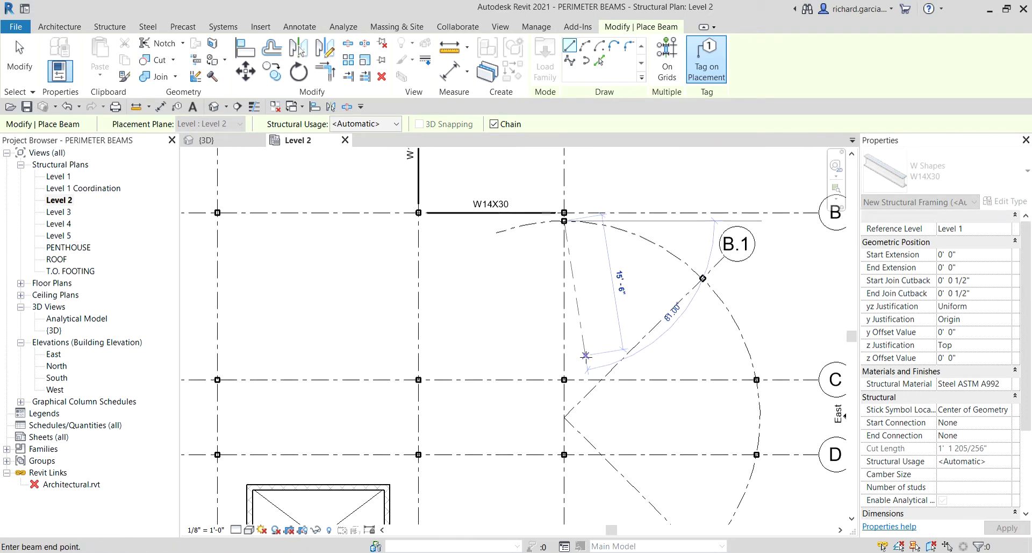
scroll(574, 371, "up", 2)
left_click(552, 391)
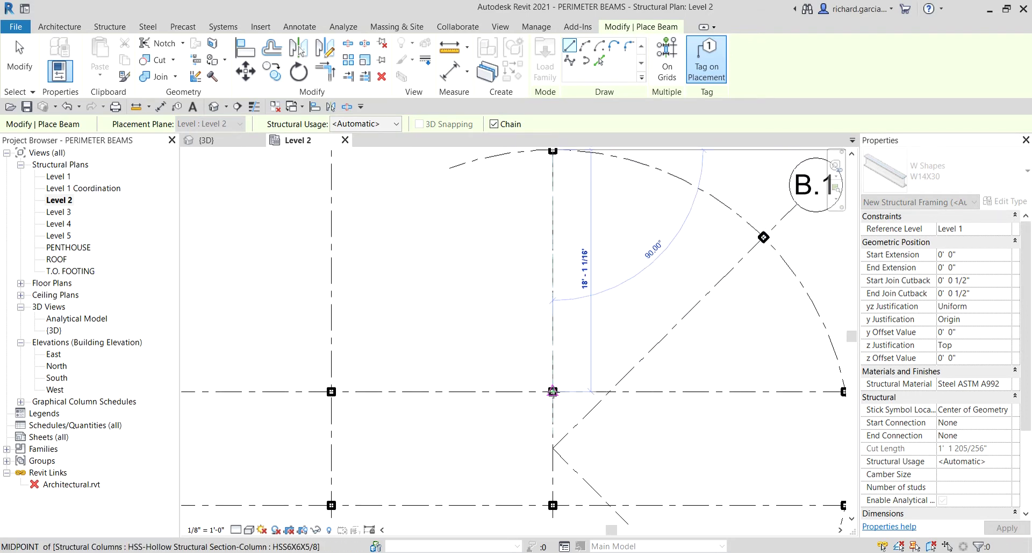
scroll(597, 393, "down", 2)
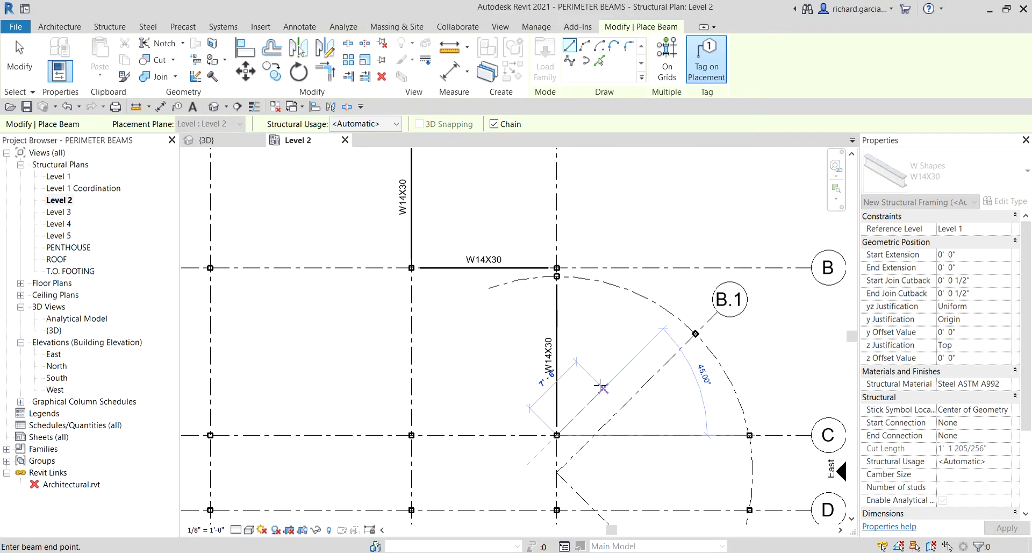
key("Escape")
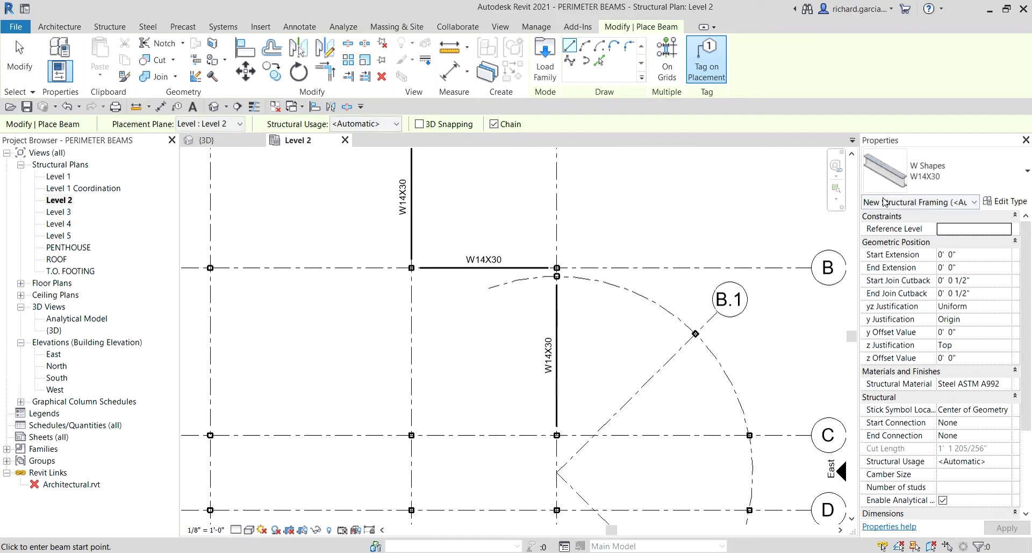
left_click(961, 177)
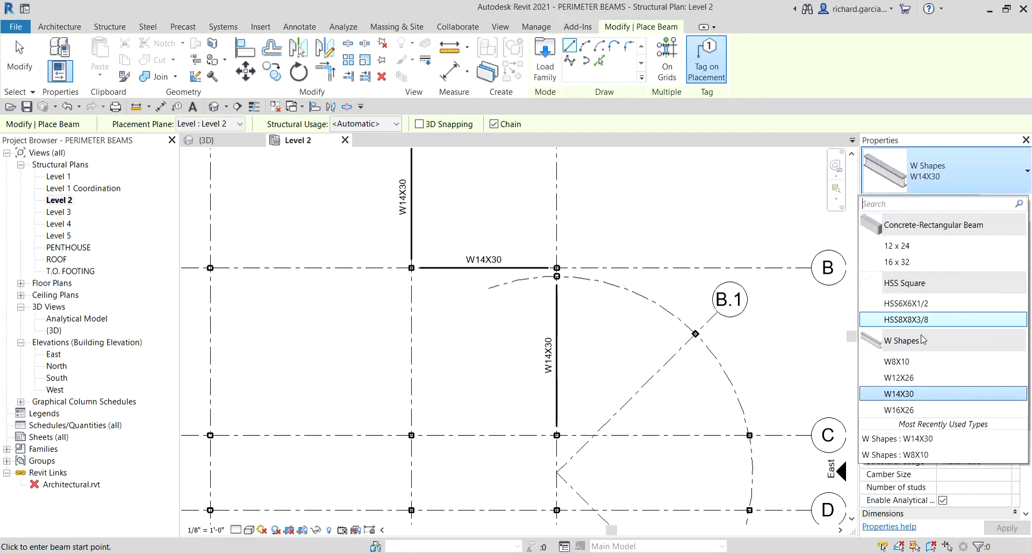
Step: Place a W8X10 beam from the grid C column down to grid D
left_click(917, 362)
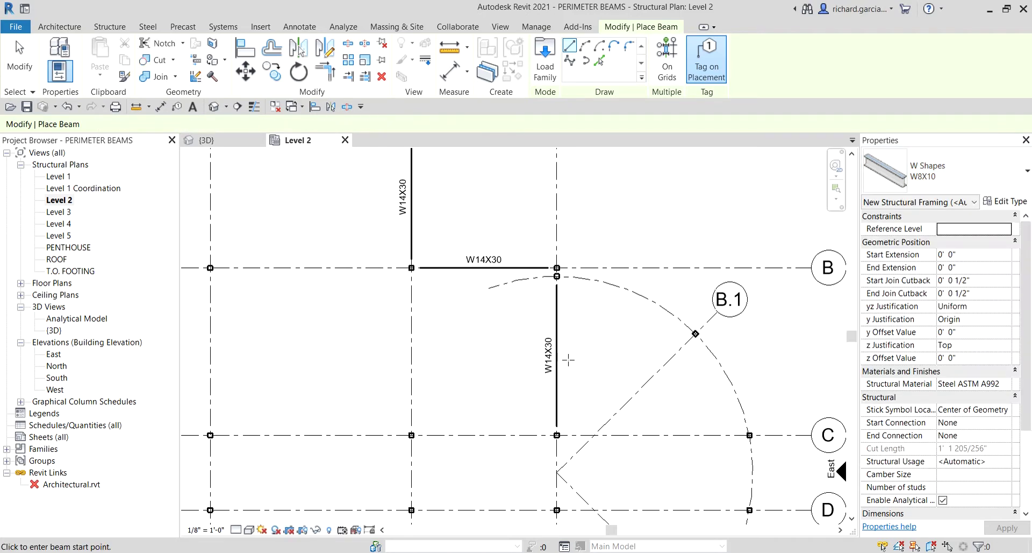
middle_click_drag(555, 364, 580, 205)
scroll(594, 331, "up", 3)
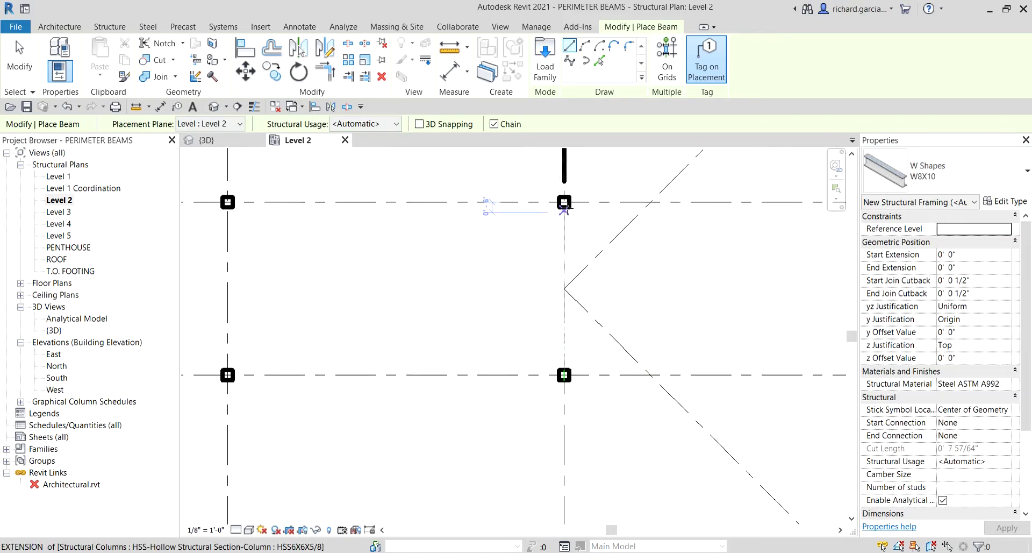
left_click(563, 202)
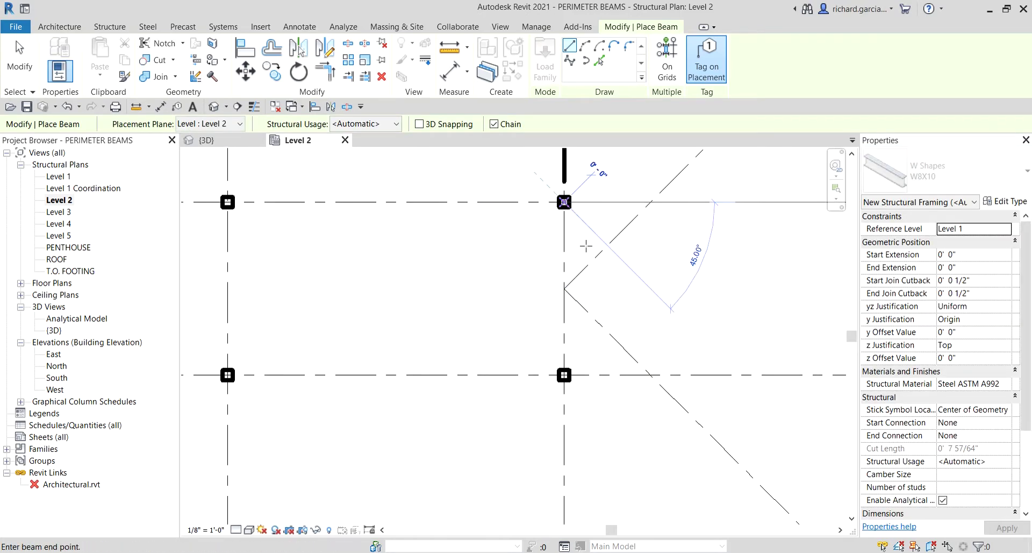
left_click(564, 375)
scroll(607, 325, "down", 3)
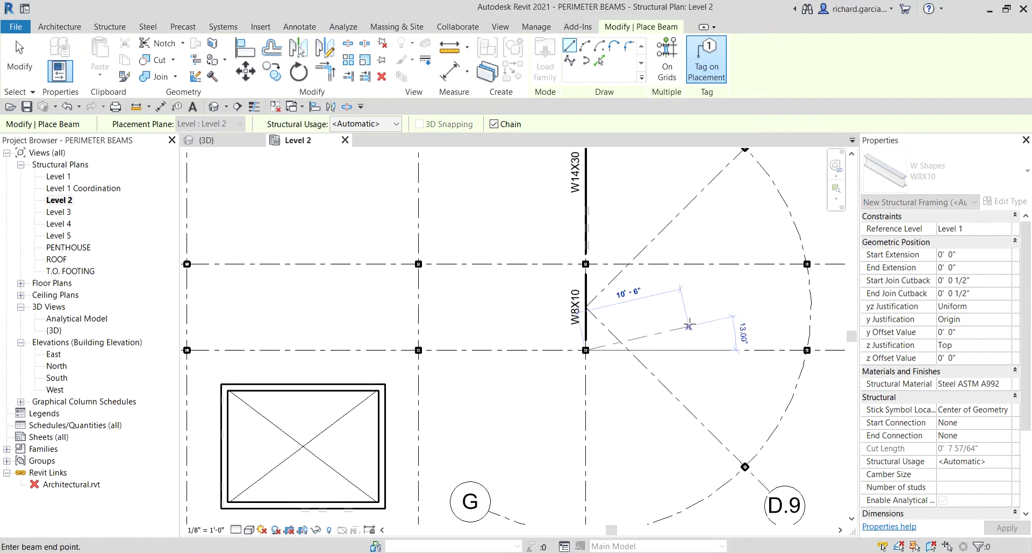
key("Escape")
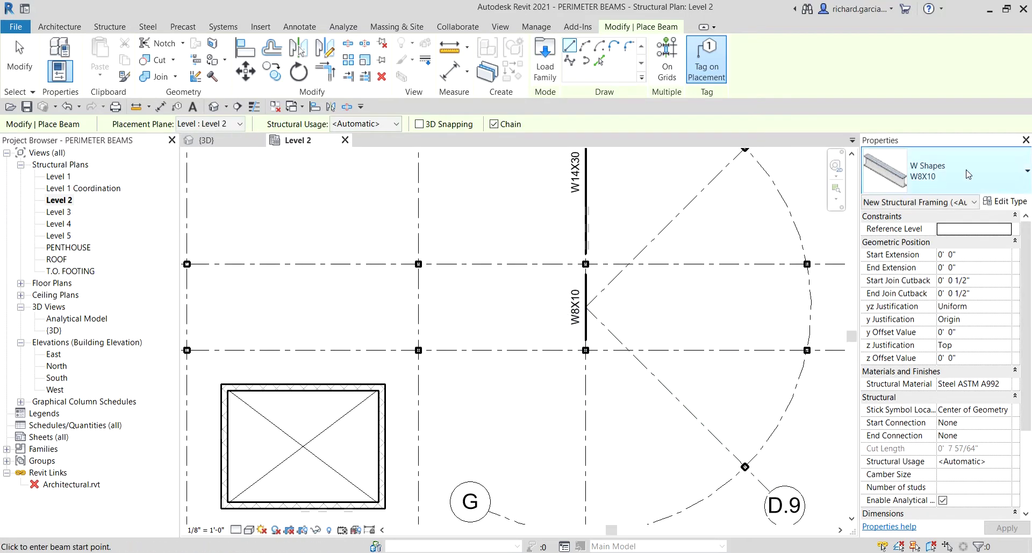
left_click(968, 174)
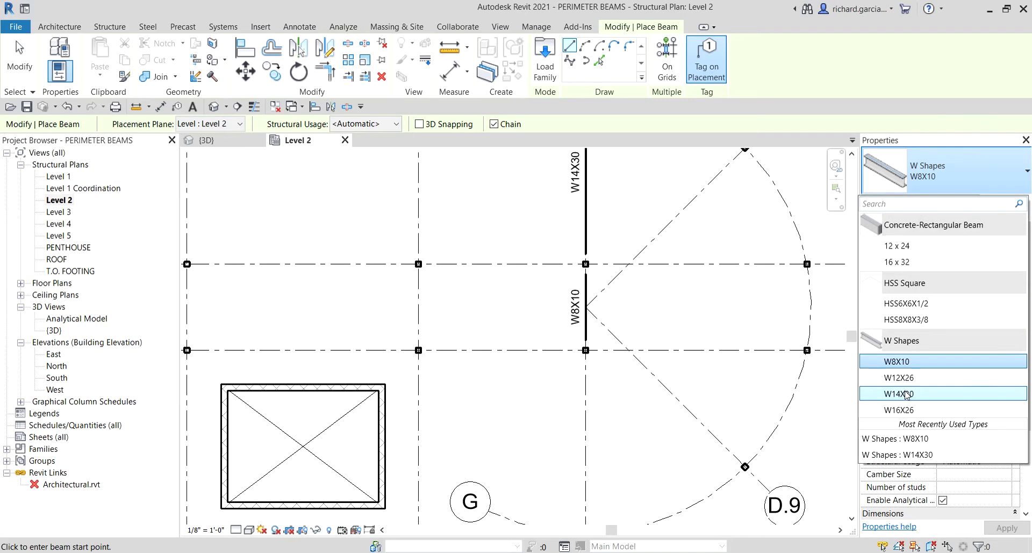
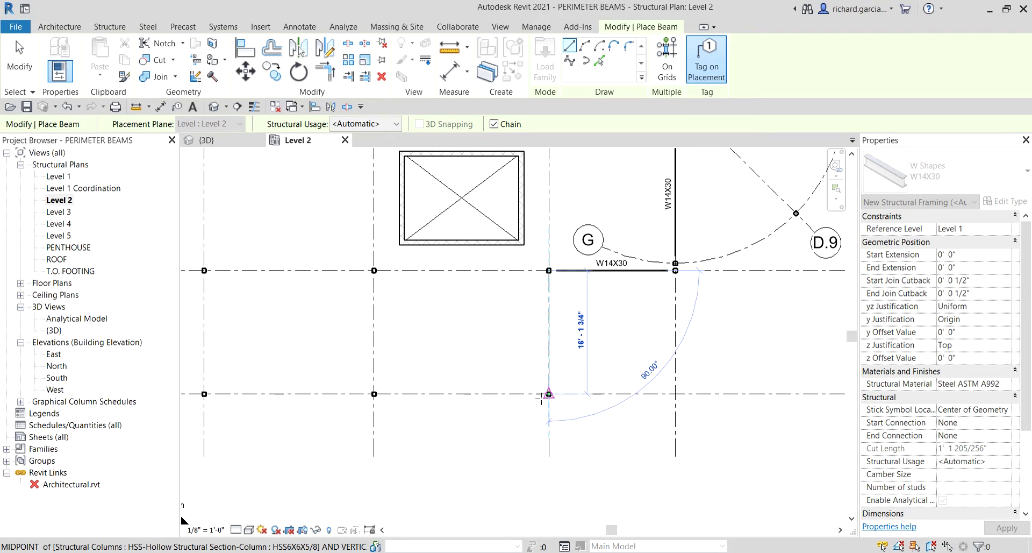
Step: Finish the vertical W14X30 beam, then chain two more W14X30 beams left to the next columns
left_click(549, 393)
middle_click_drag(374, 393, 618, 333)
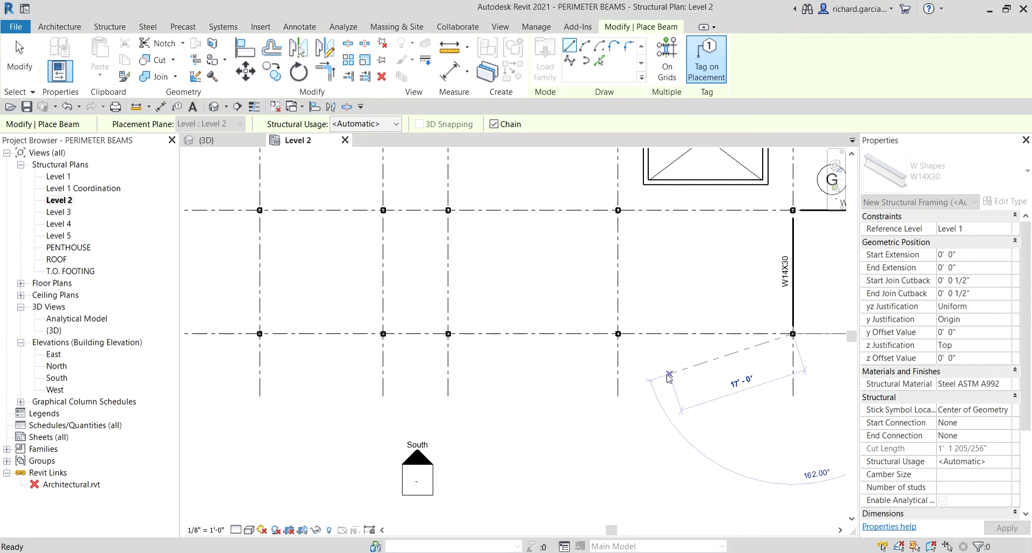
left_click(618, 333)
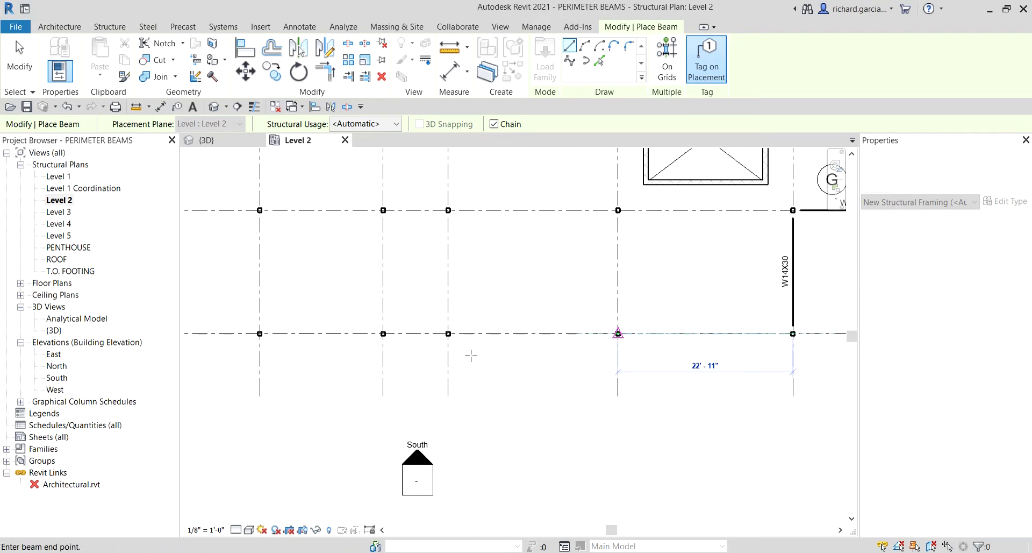
left_click(448, 333)
scroll(404, 347, "up", 4)
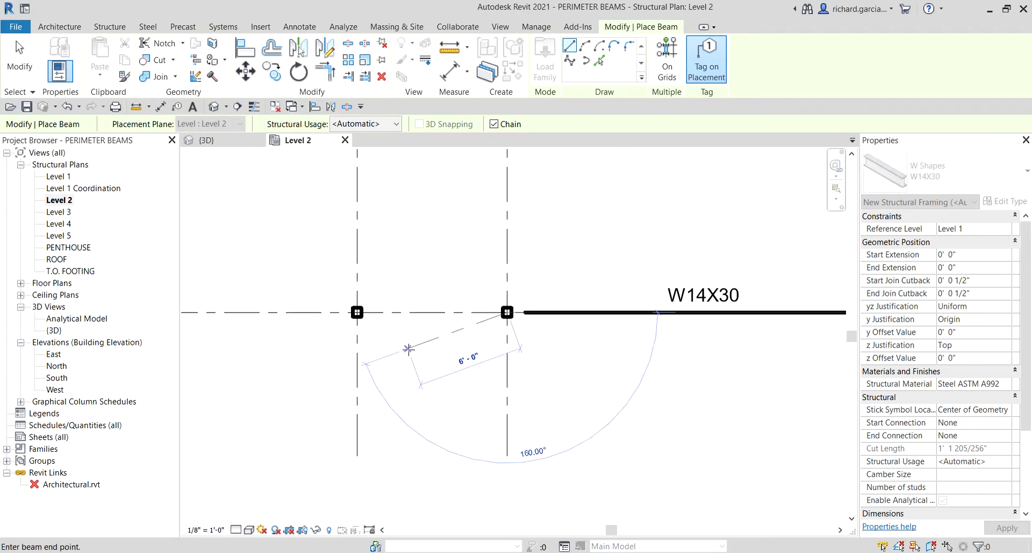
key("Escape")
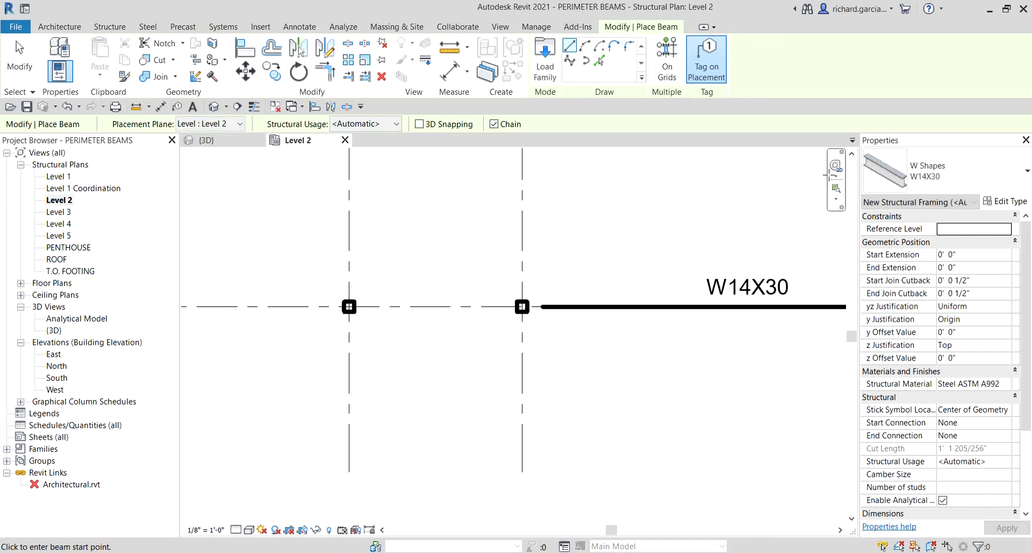
Step: Place a W8X10 beam across the short bay between the right and left columns
left_click(941, 171)
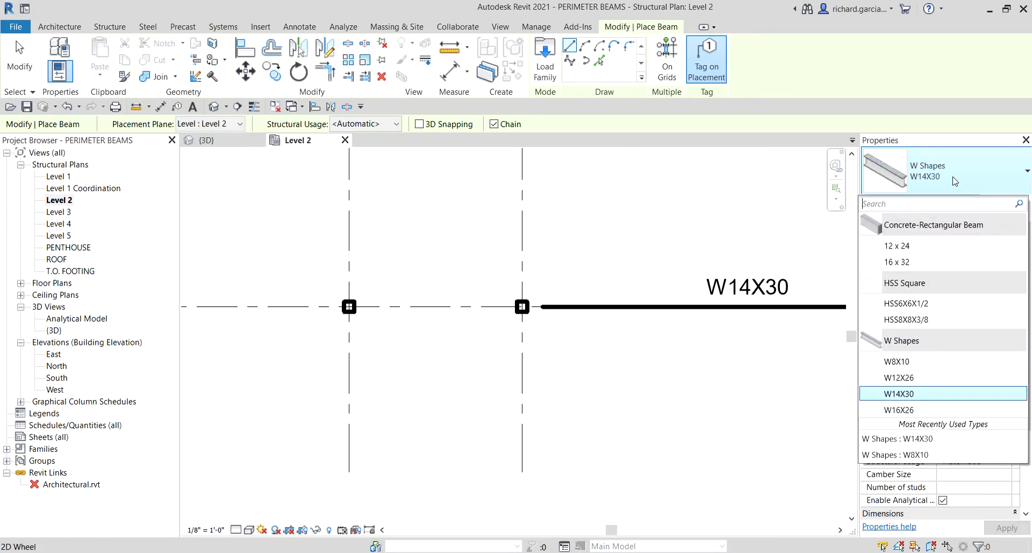
left_click(903, 361)
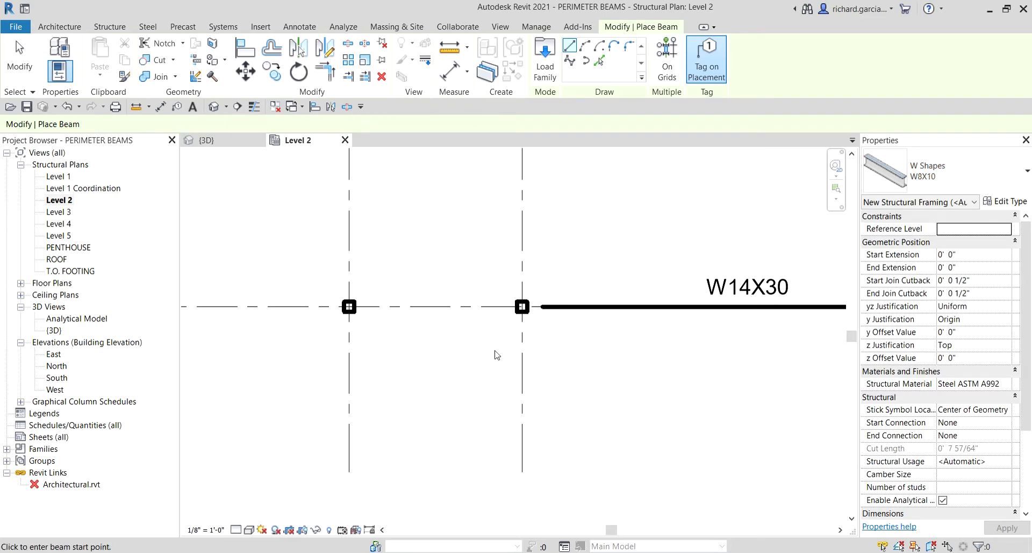
left_click(522, 306)
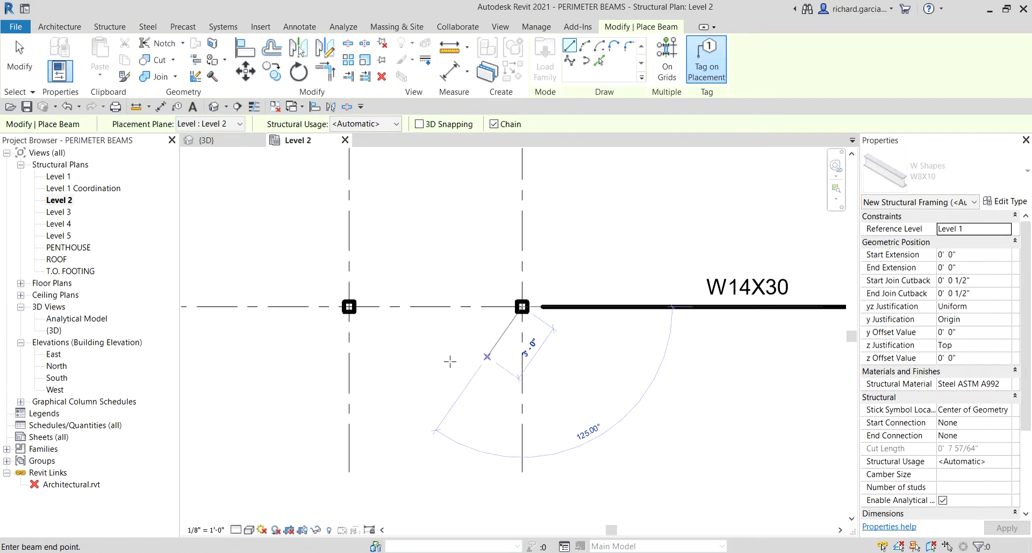
left_click(349, 306)
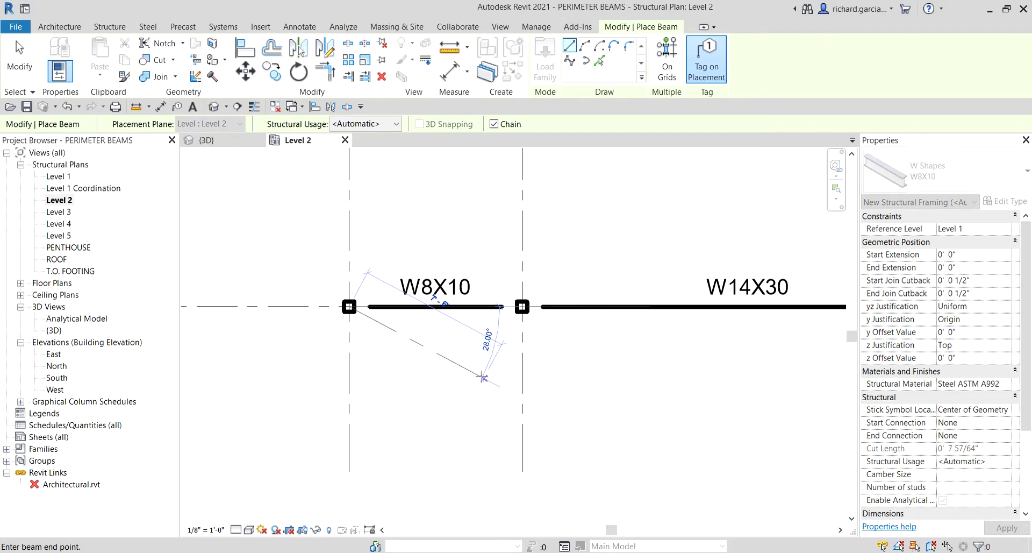
scroll(478, 378, "down", 2)
middle_click_drag(431, 393, 568, 366)
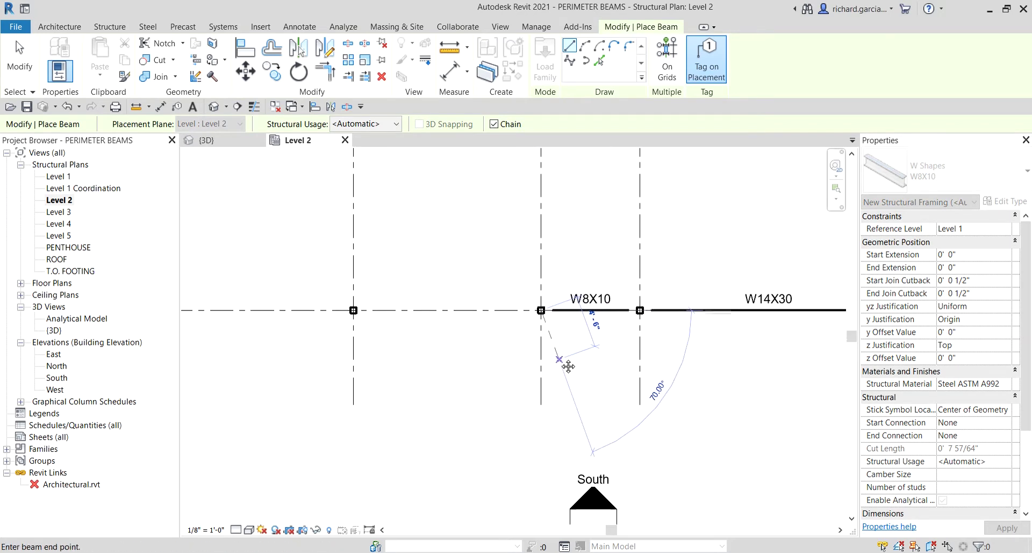
key("Escape")
Step: Switch to W14X30 and chain beams left from the W8X10 bay to the corner column
left_click(971, 181)
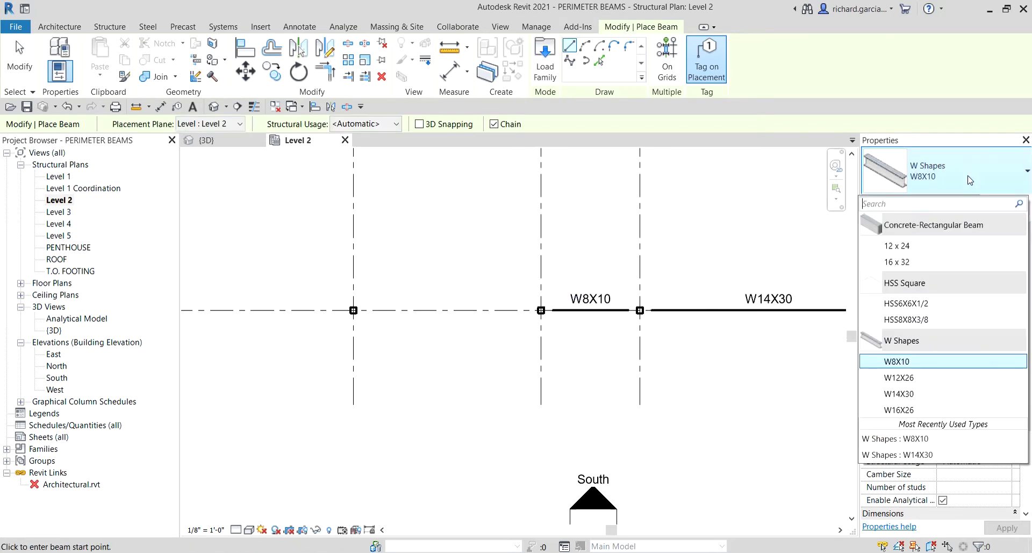
left_click(907, 399)
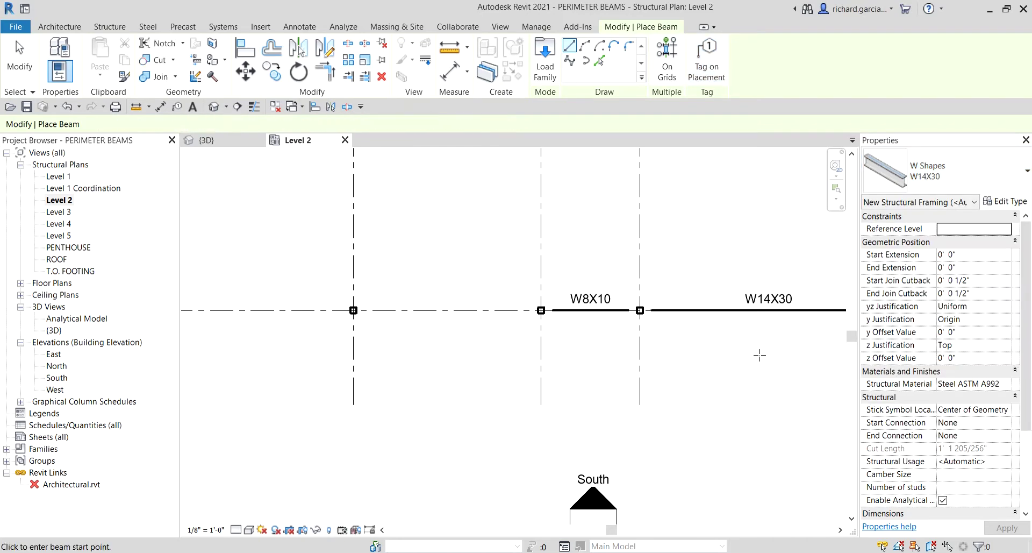
scroll(488, 332, "up", 2)
left_click(569, 298)
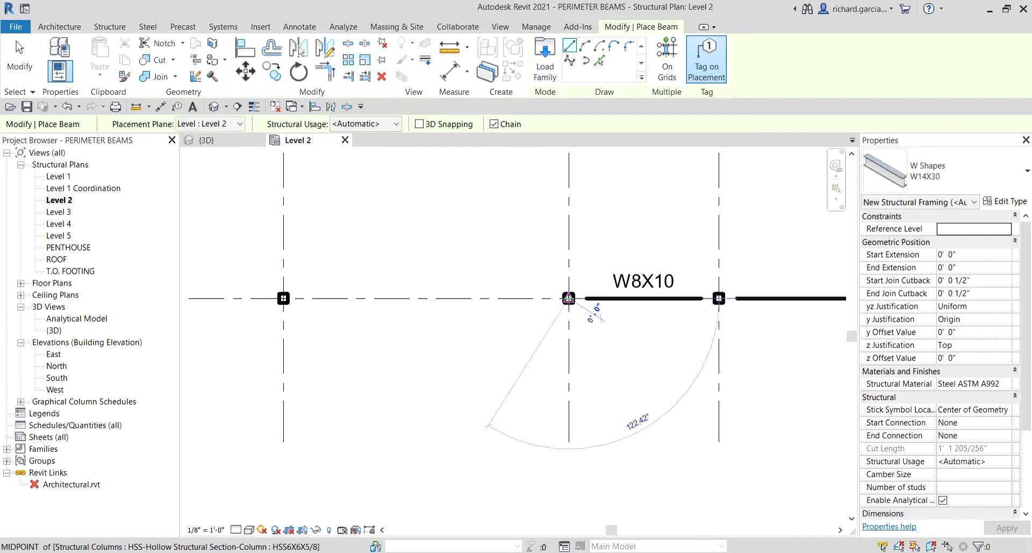
middle_click_drag(355, 381, 608, 365)
left_click(538, 283)
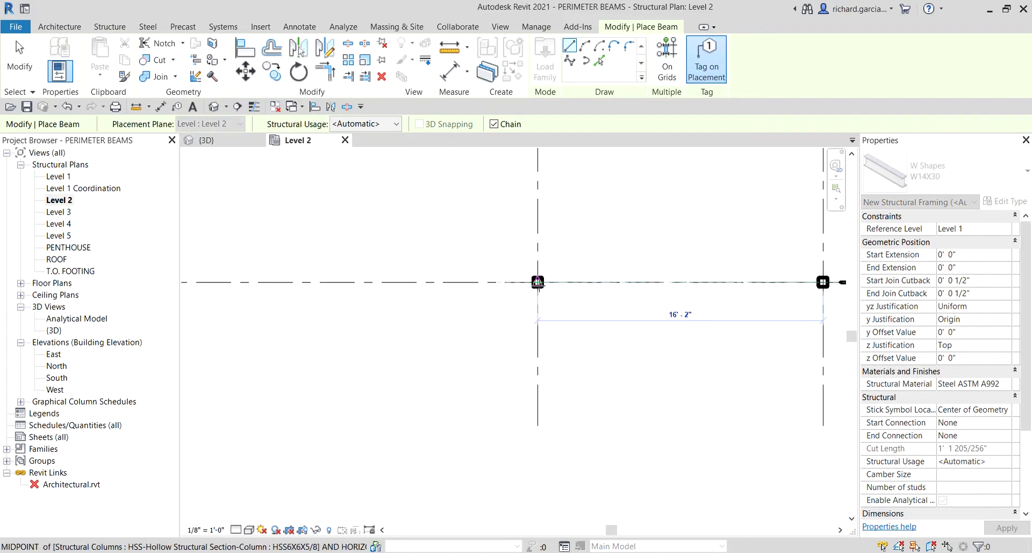
scroll(462, 350, "down", 2)
middle_click_drag(339, 350, 621, 352)
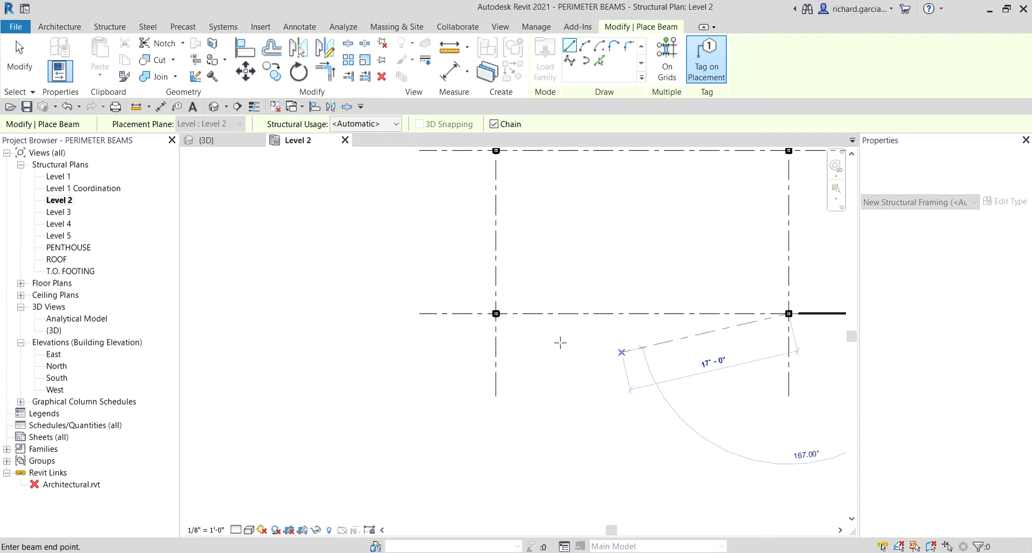
left_click(496, 314)
Step: Continue the W14X30 beams up the west grid line to the next grid intersection
middle_click_drag(532, 236, 564, 368)
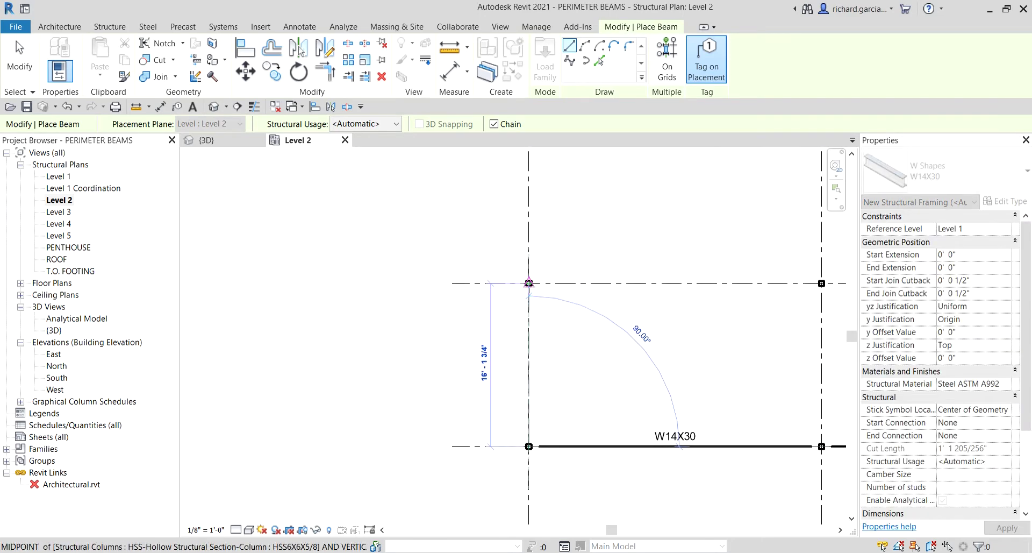
left_click(528, 283)
scroll(563, 230, "down", 4)
middle_click_drag(569, 221, 575, 445)
scroll(553, 401, "up", 3)
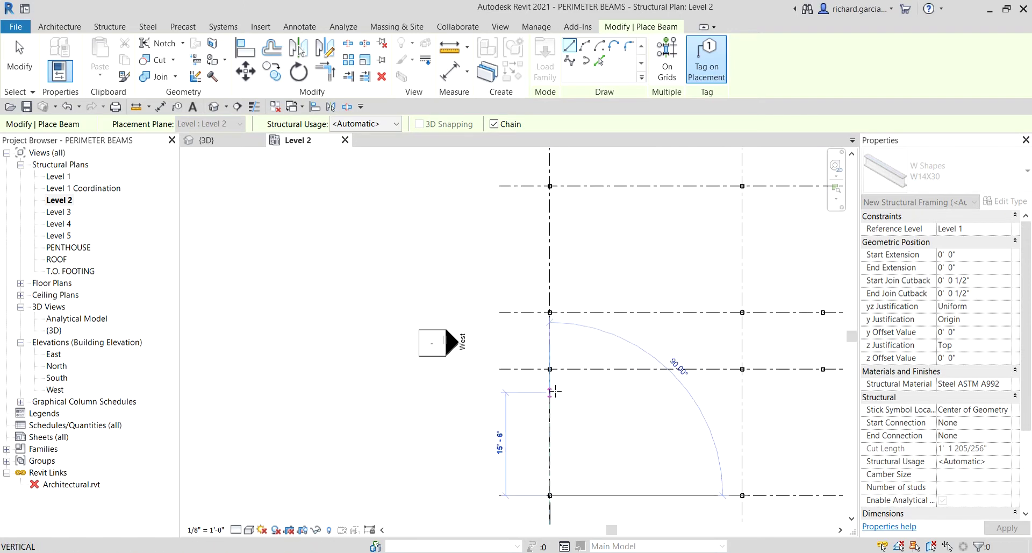
left_click(554, 361)
scroll(559, 349, "up", 1)
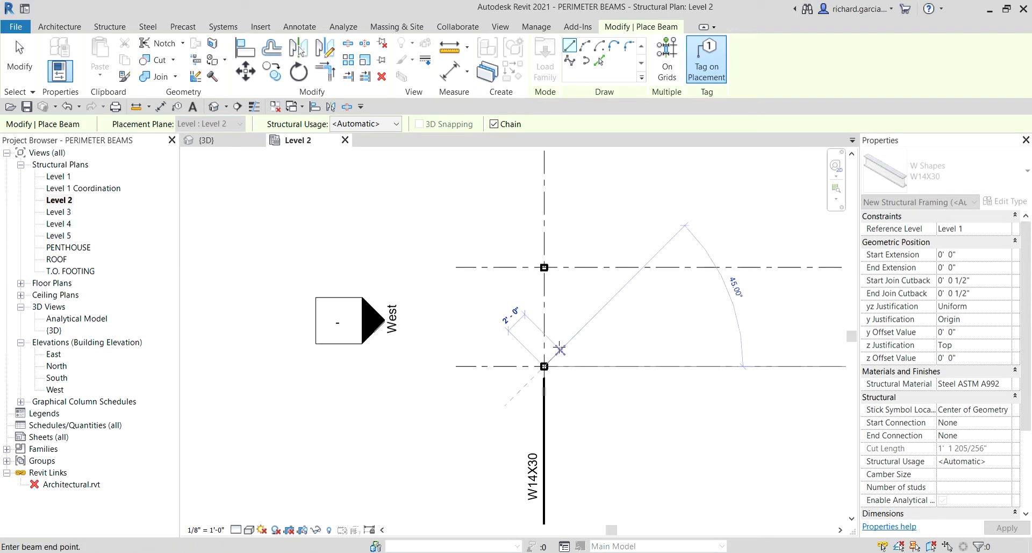
key("Escape")
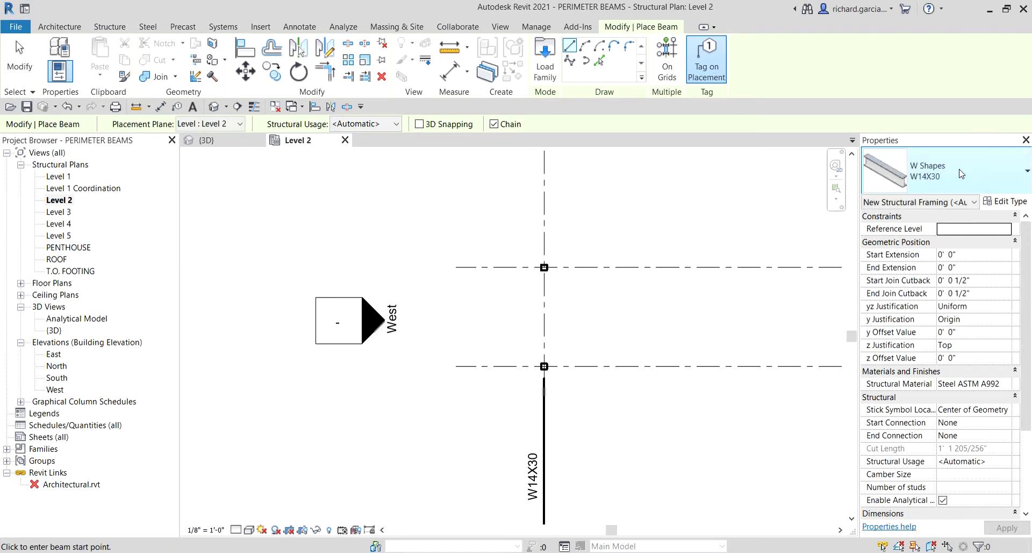
Step: Place a W8X10 beam between two grid intersections in the narrow side bay
left_click(961, 173)
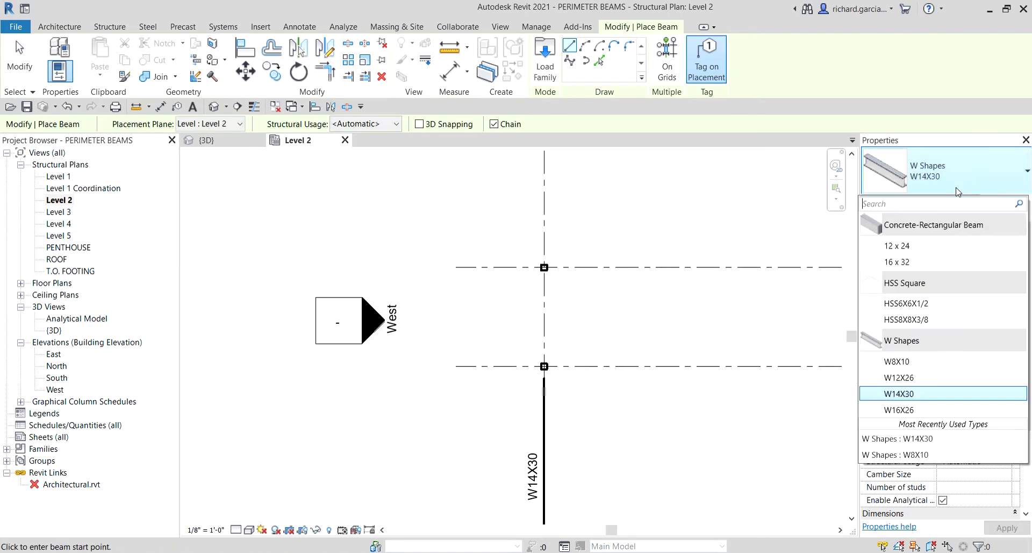
left_click(908, 368)
left_click(544, 366)
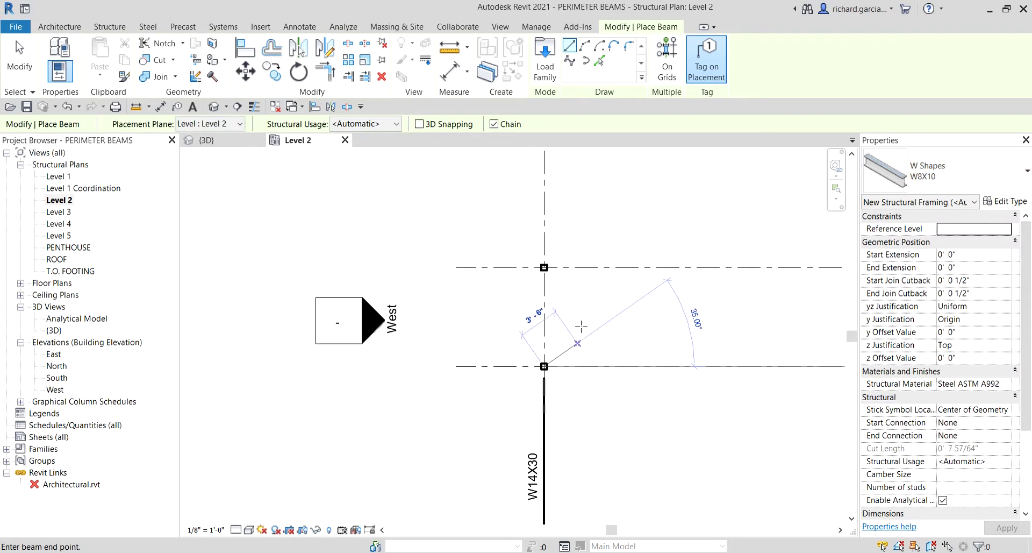
left_click(569, 254)
key("Escape")
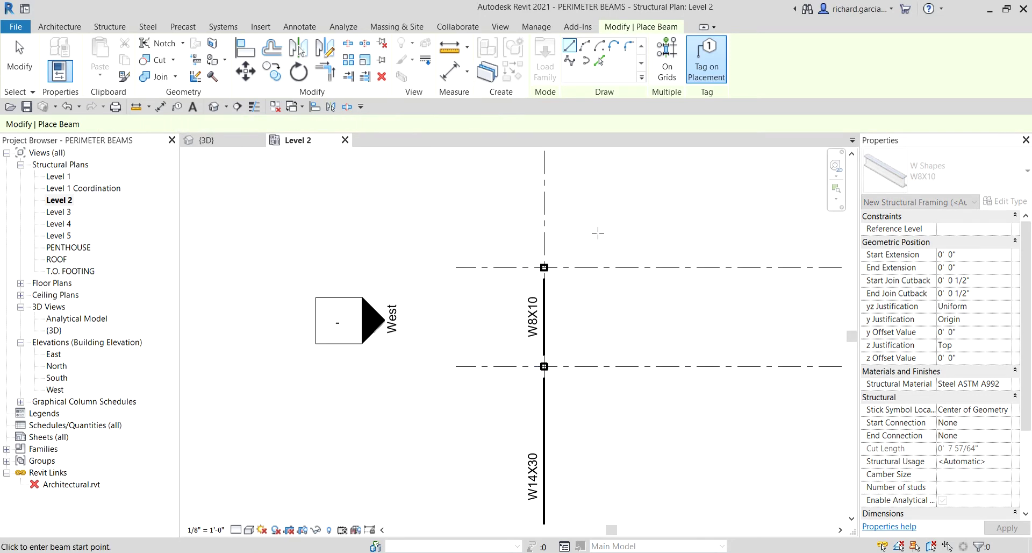
Step: Chain W14X30 beams from above the W8X10 up the grid line to the top corner
left_click(957, 178)
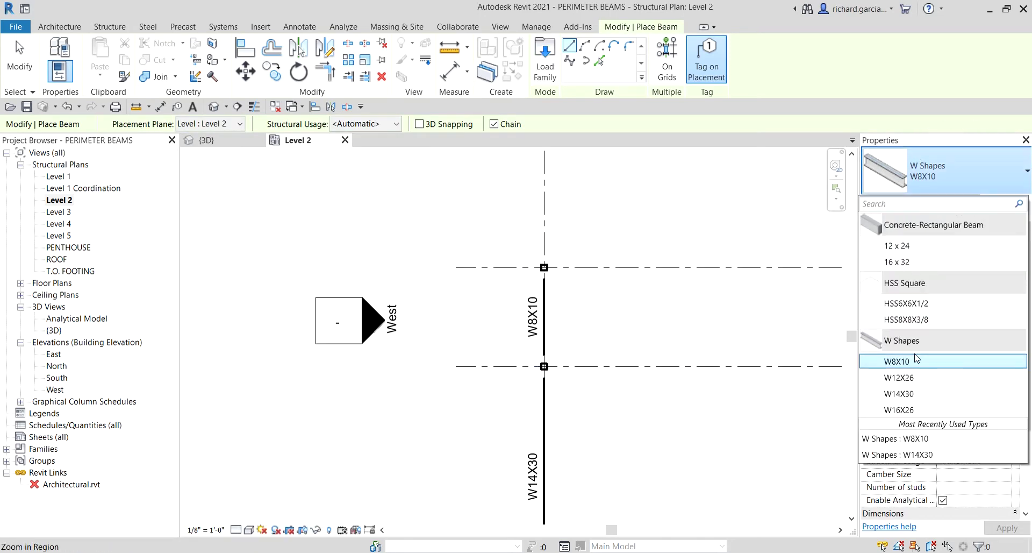
left_click(915, 397)
middle_click_drag(526, 239, 520, 386)
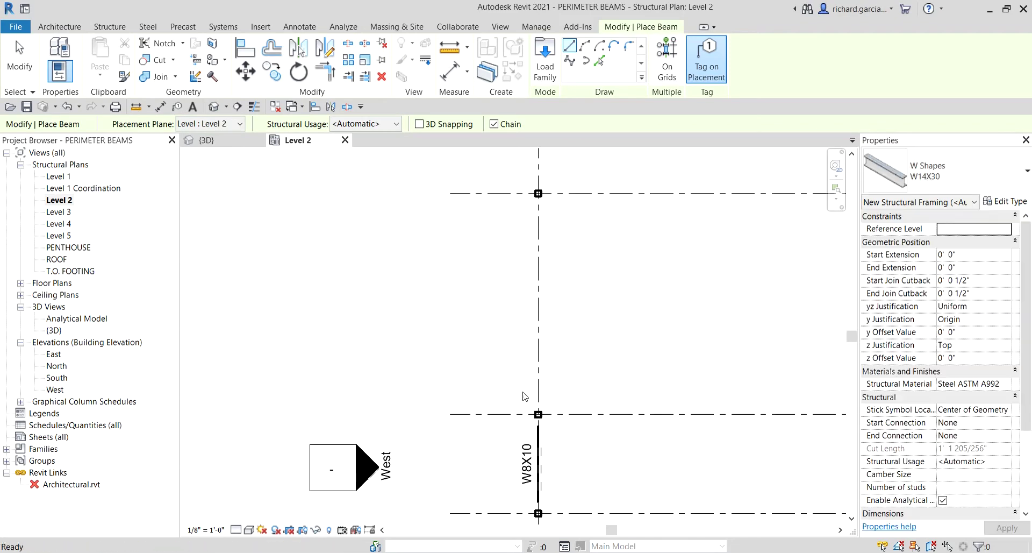
left_click(538, 414)
scroll(577, 267, "down", 2)
middle_click_drag(576, 268, 538, 375)
scroll(530, 367, "up", 1)
left_click(516, 329)
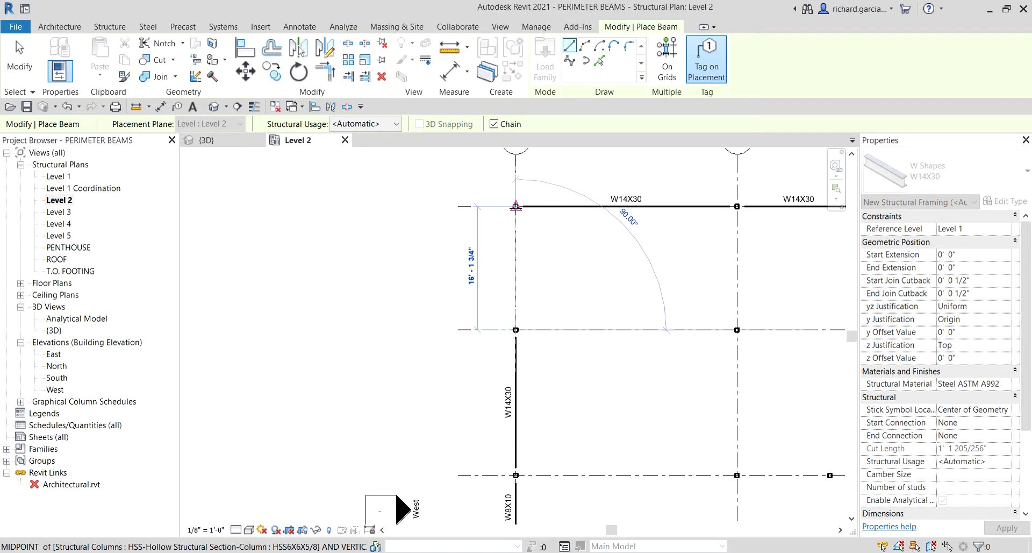
left_click(515, 206)
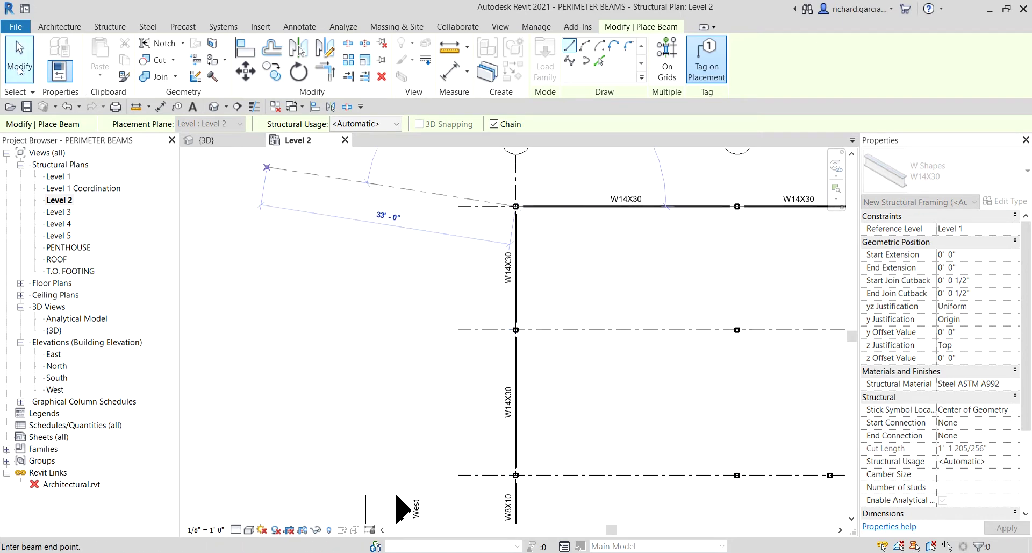
Step: Finish the beam run, frame the whole Level 2 plan, and restart Beam with the type list open
left_click(19, 67)
scroll(498, 294, "down", 3)
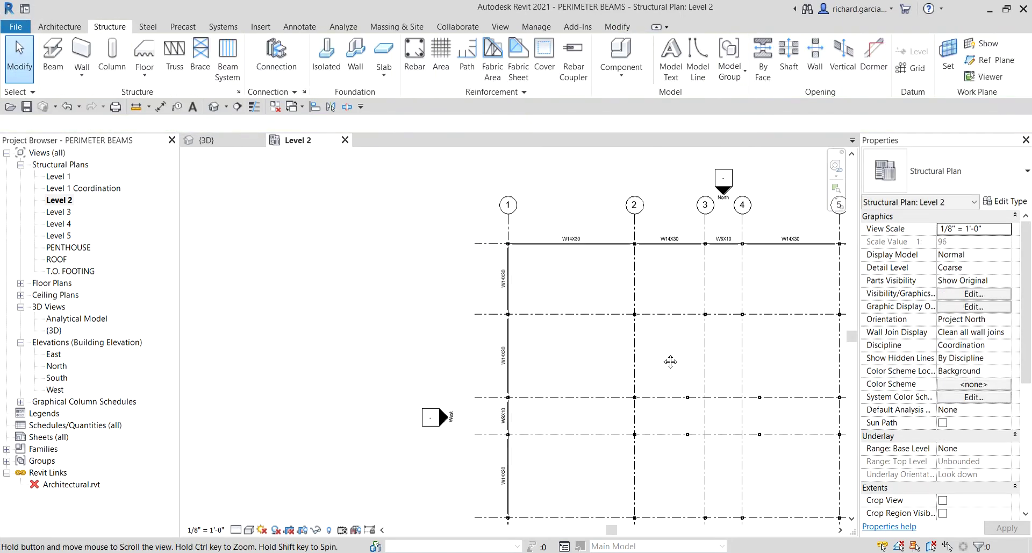
middle_click_drag(671, 361, 501, 250)
scroll(497, 254, "down", 2)
middle_click_drag(675, 313, 627, 315)
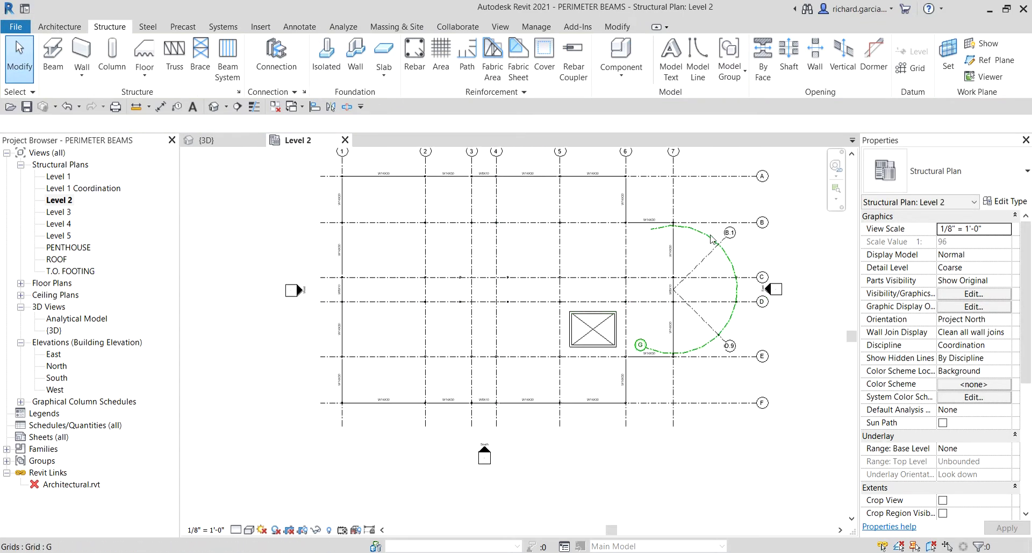
scroll(712, 239, "up", 2)
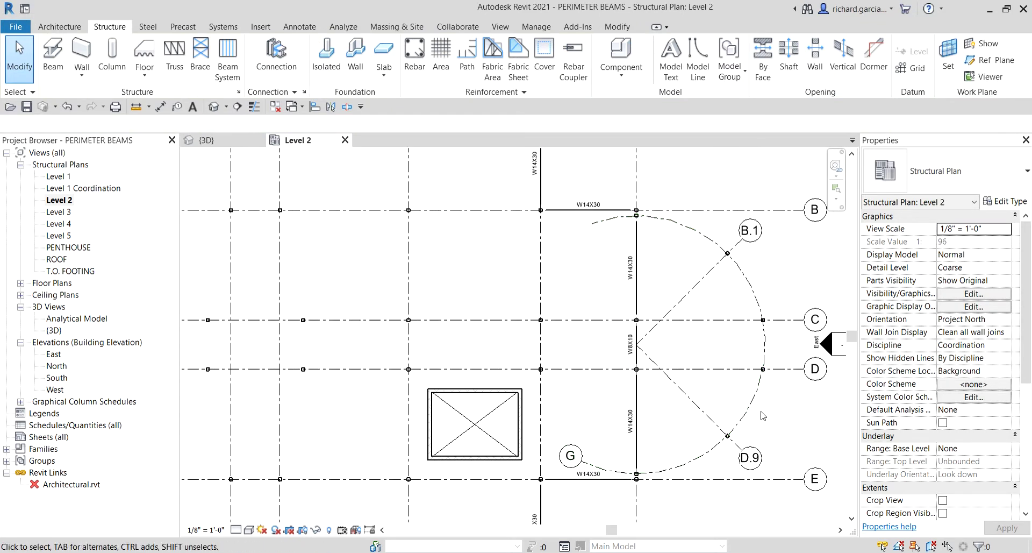
left_click(52, 59)
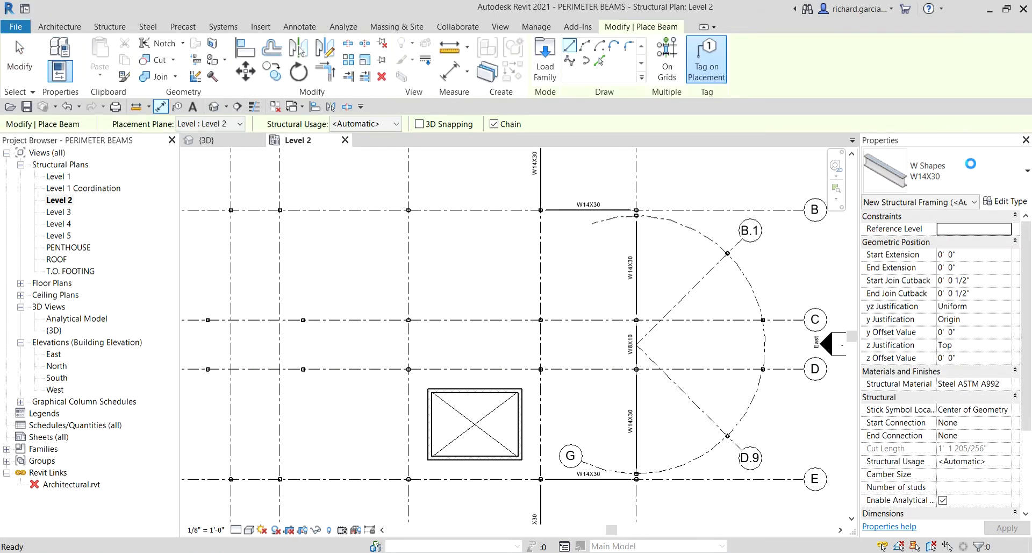
left_click(970, 164)
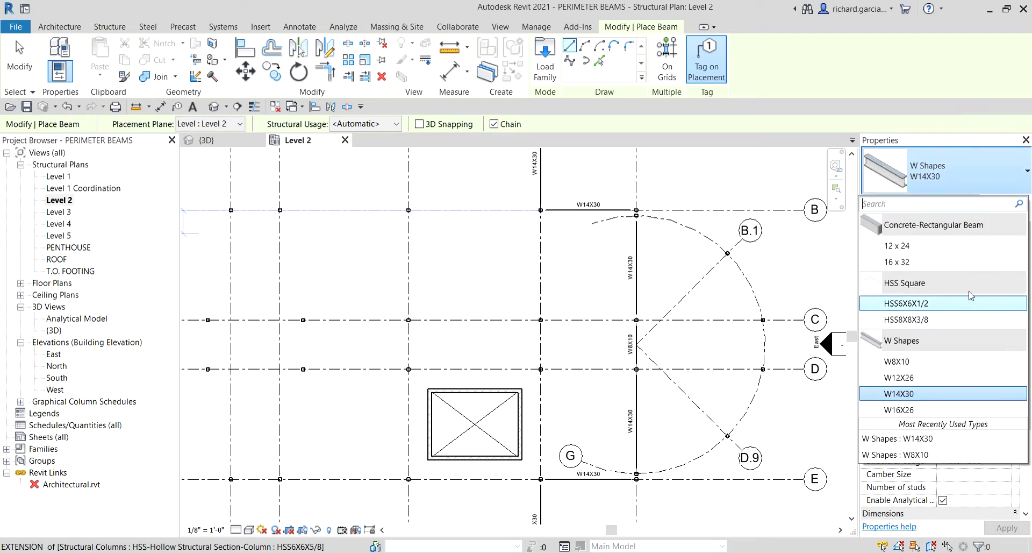
Step: Draw the first HSS6X6X1/2 Start-End-Radius arc beam from grid B to the B.1 column
left_click(912, 304)
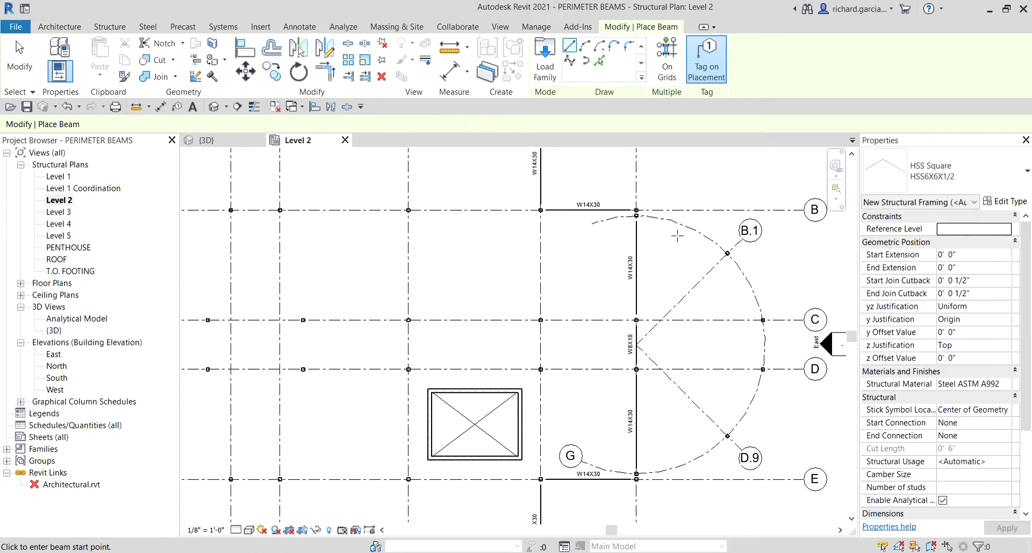
scroll(675, 235, "up", 3)
middle_click_drag(672, 253, 552, 276)
scroll(530, 253, "up", 3)
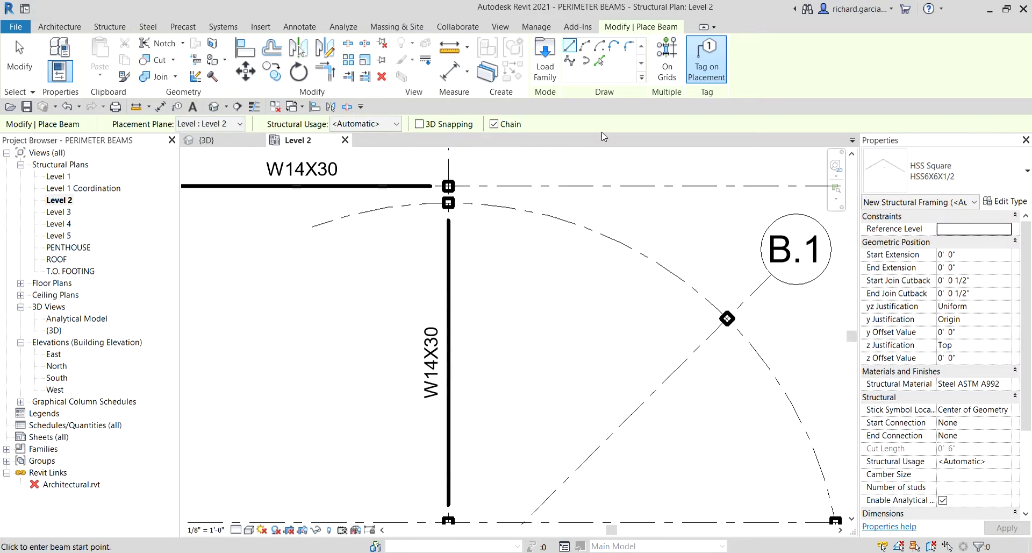
left_click(587, 50)
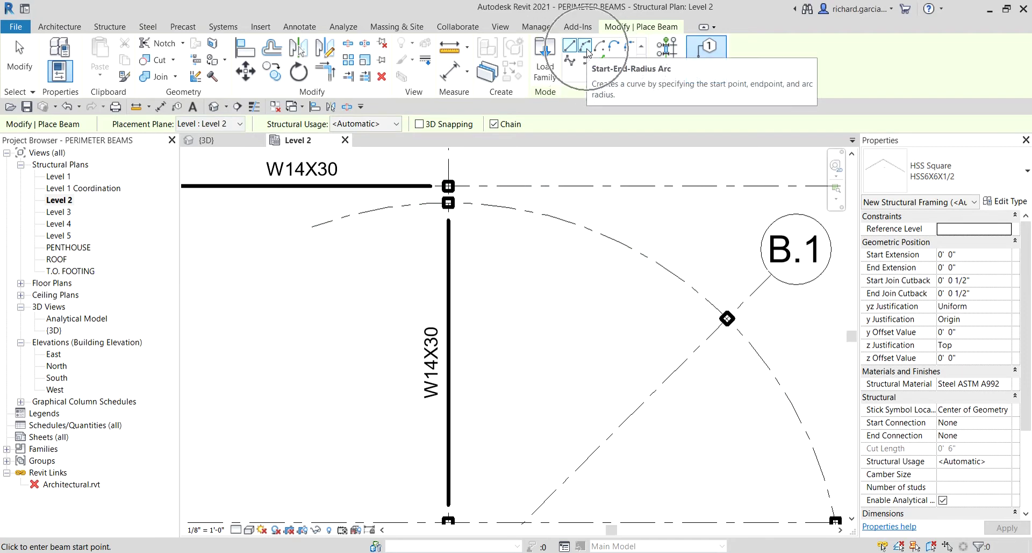
scroll(457, 256, "up", 1)
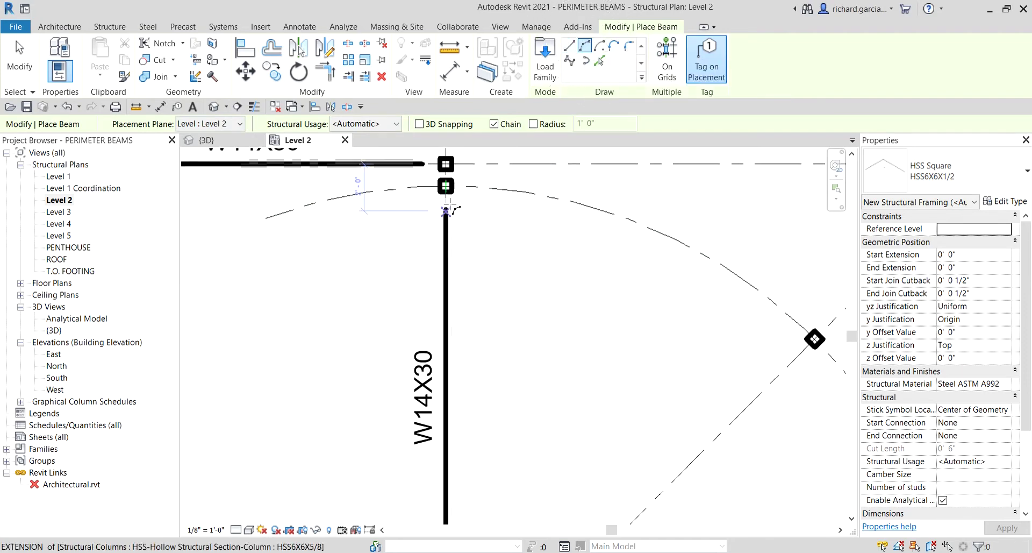
left_click(448, 202)
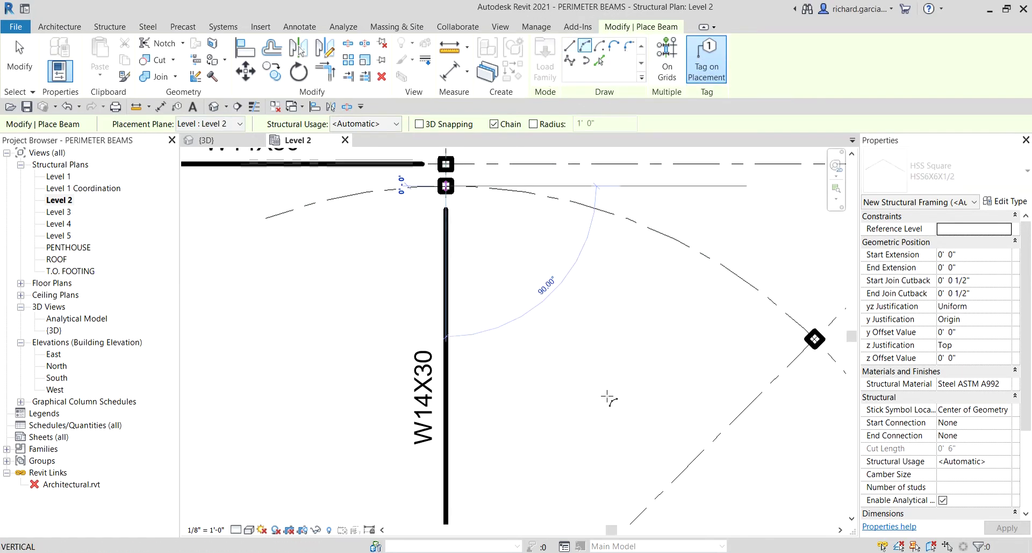
left_click(814, 339)
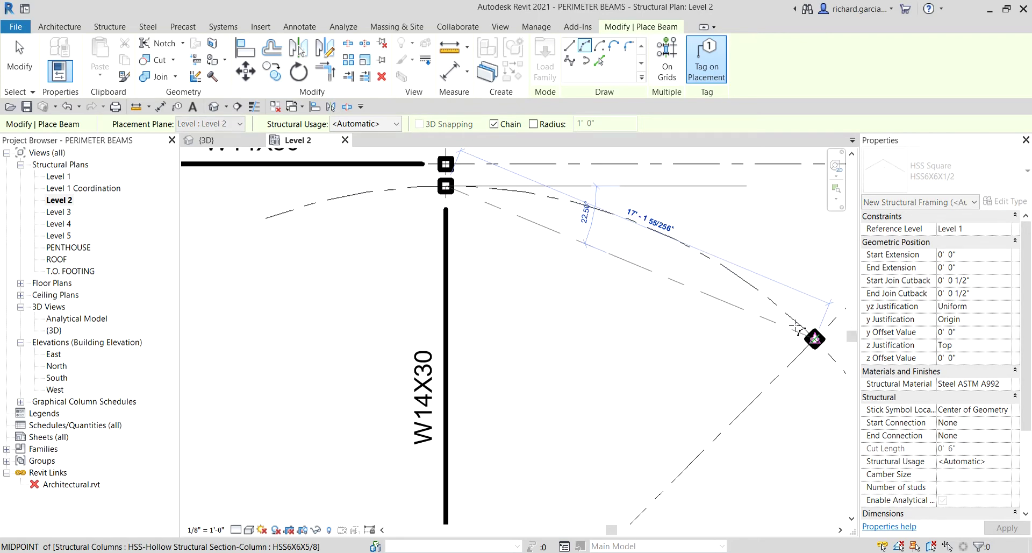
left_click(664, 232)
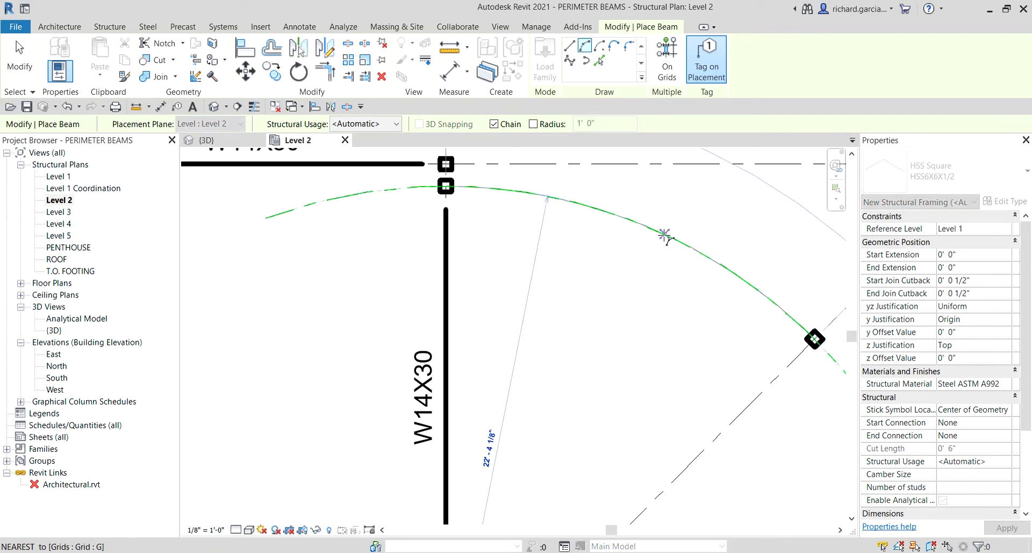
Step: Add curved HSS6X6X1/2 beams from B.1 to grid C and from C to grid D
scroll(689, 395, "down", 1)
middle_click_drag(788, 484, 624, 419)
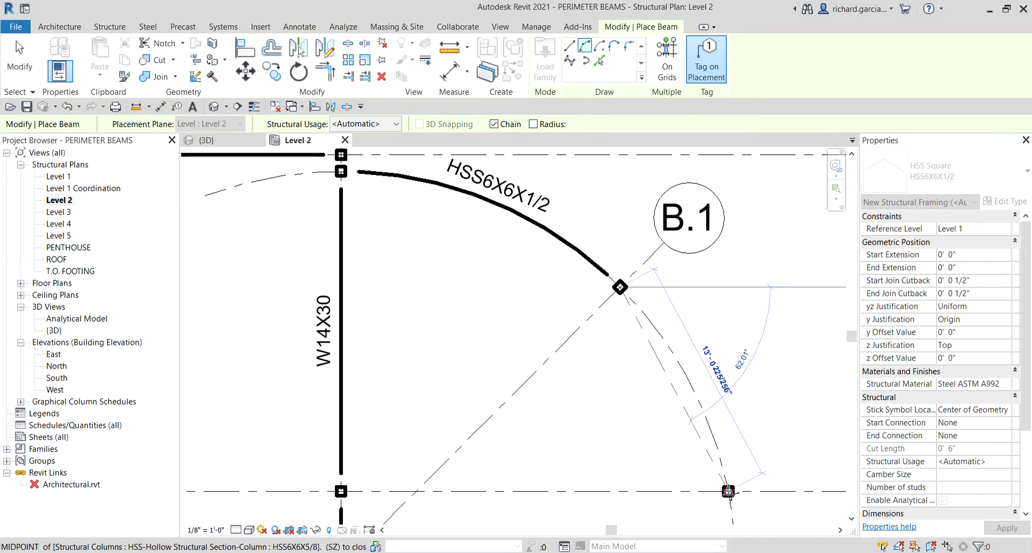
left_click(728, 491)
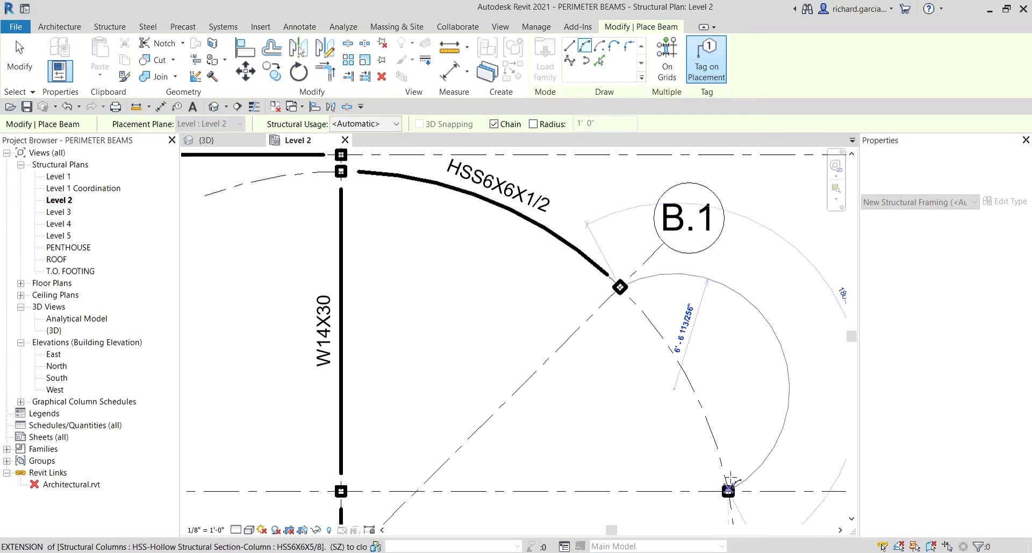
left_click(690, 382)
scroll(707, 386, "down", 1)
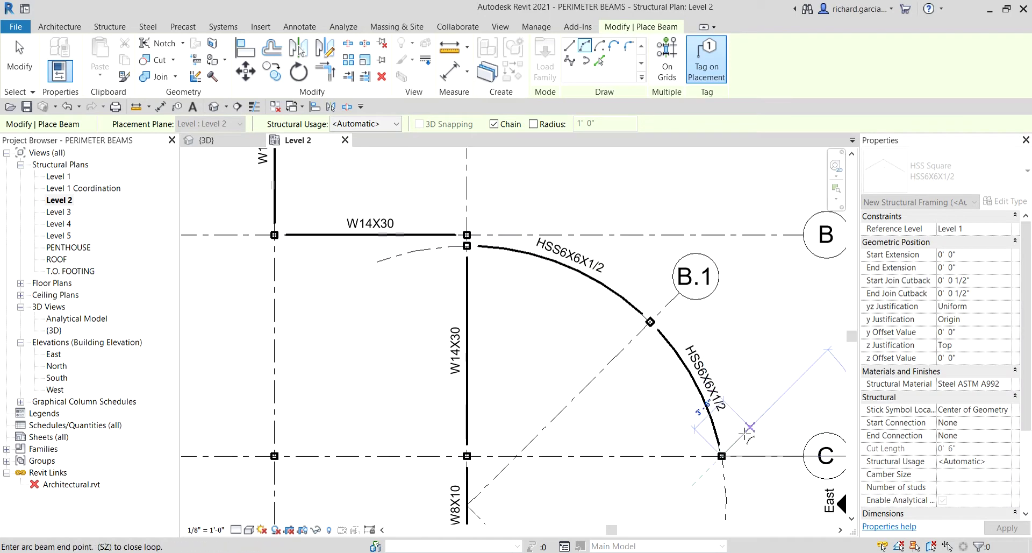
middle_click_drag(741, 437, 700, 255)
scroll(683, 368, "up", 3)
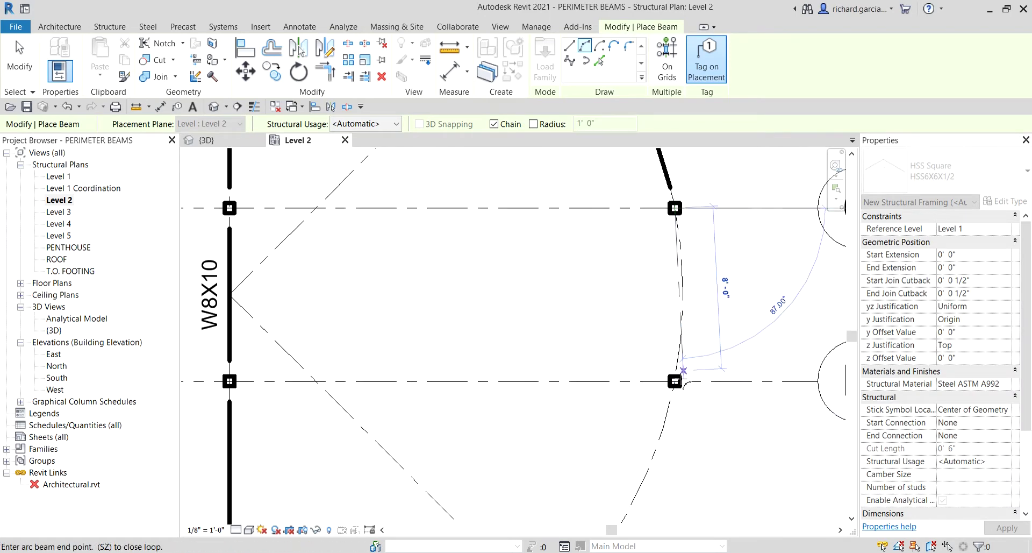
left_click(679, 374)
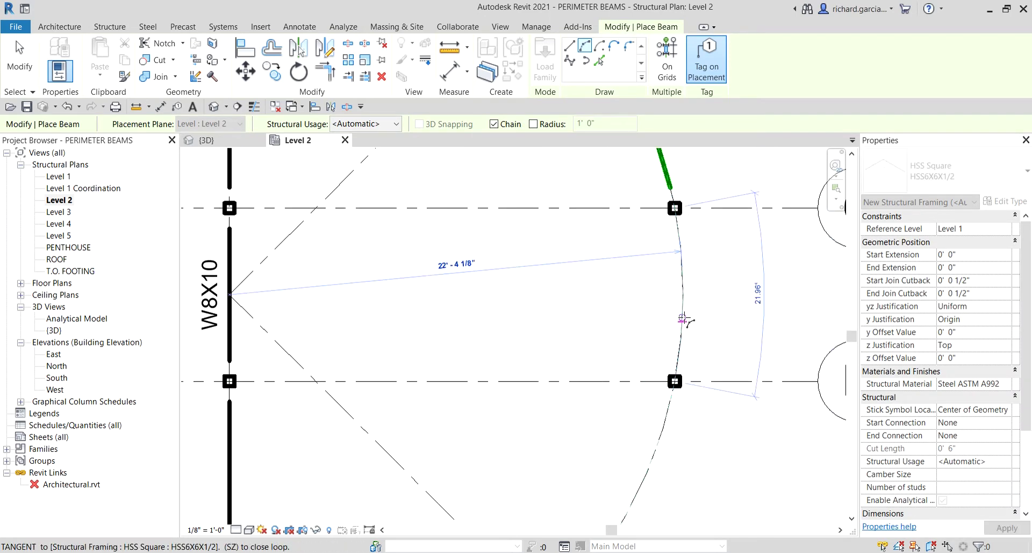
left_click(692, 333)
Step: Add the last arc beams from D to D.9 and on to grid E, then end placement
scroll(695, 337, "down", 1)
middle_click_drag(710, 434, 749, 296)
scroll(749, 296, "down", 1)
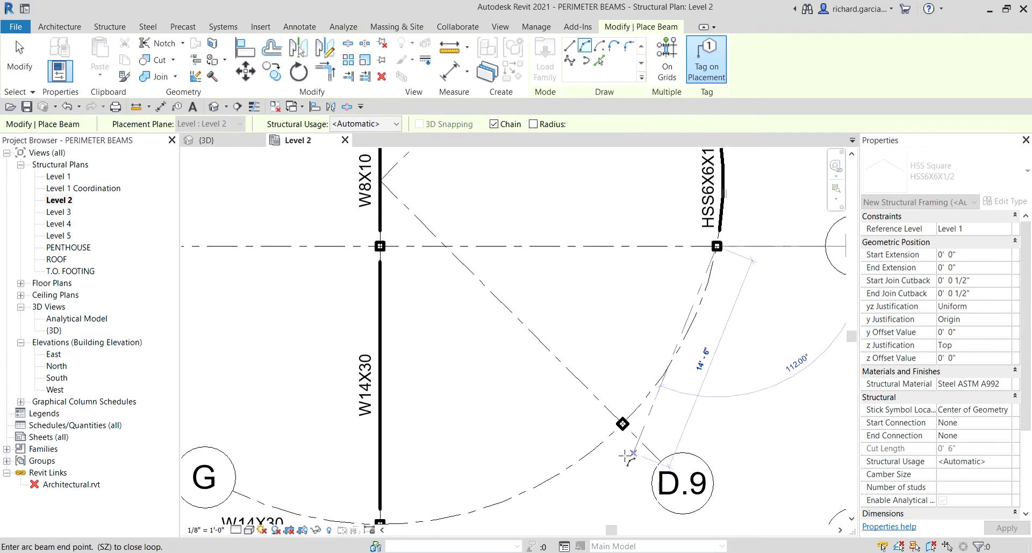
left_click(624, 426)
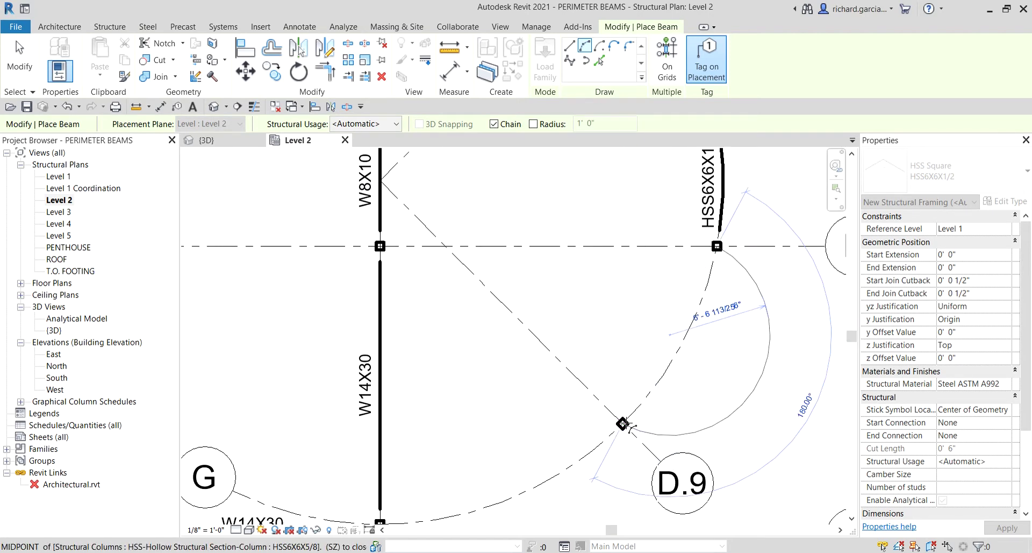
left_click(678, 354)
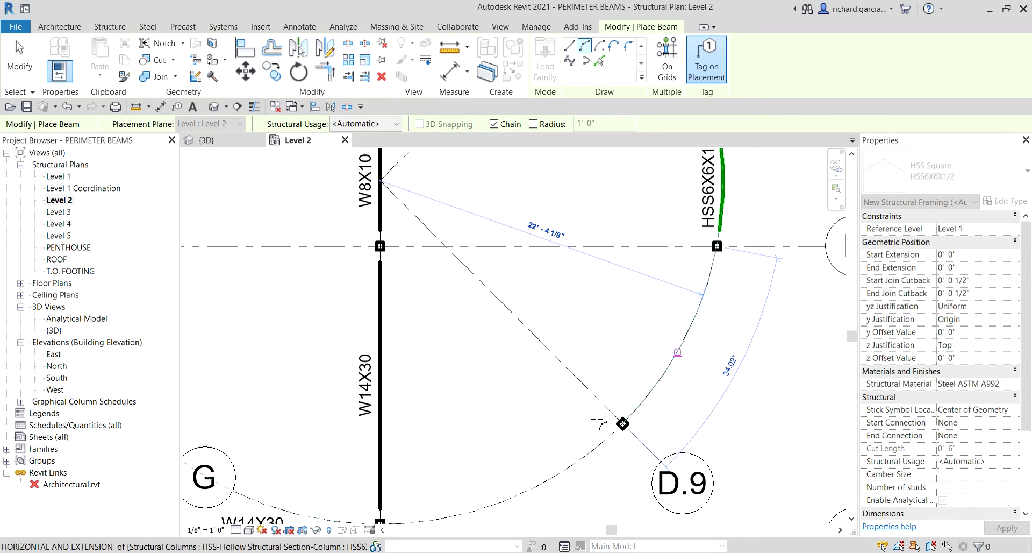
middle_click_drag(494, 499, 578, 342)
scroll(541, 354, "up", 1)
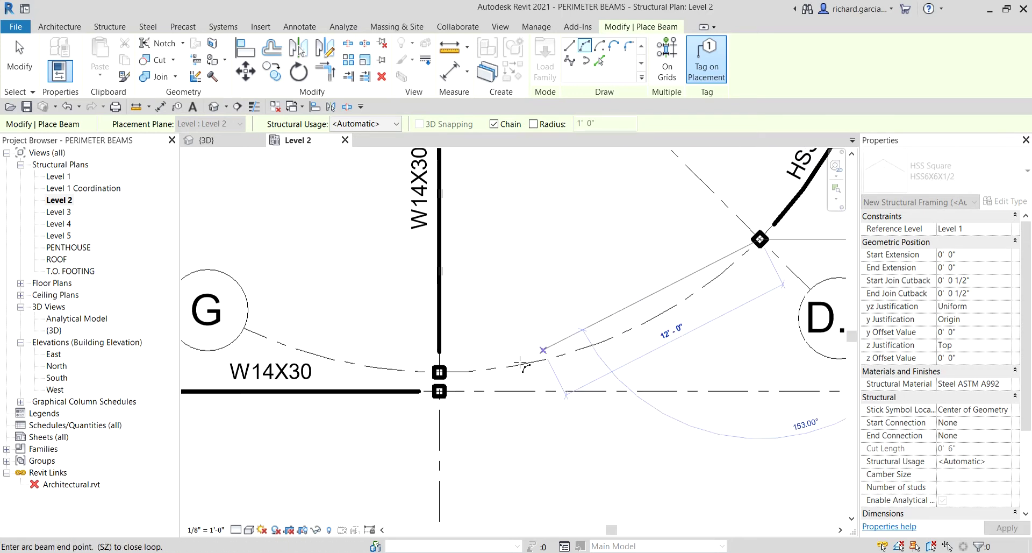
left_click(439, 371)
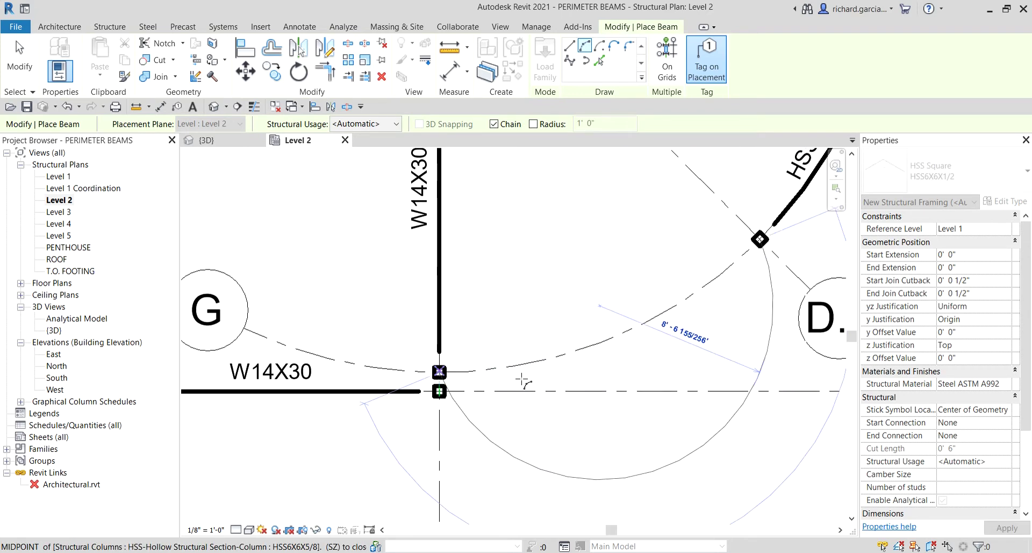
left_click(612, 337)
scroll(644, 327, "down", 3)
middle_click_drag(670, 377, 689, 422)
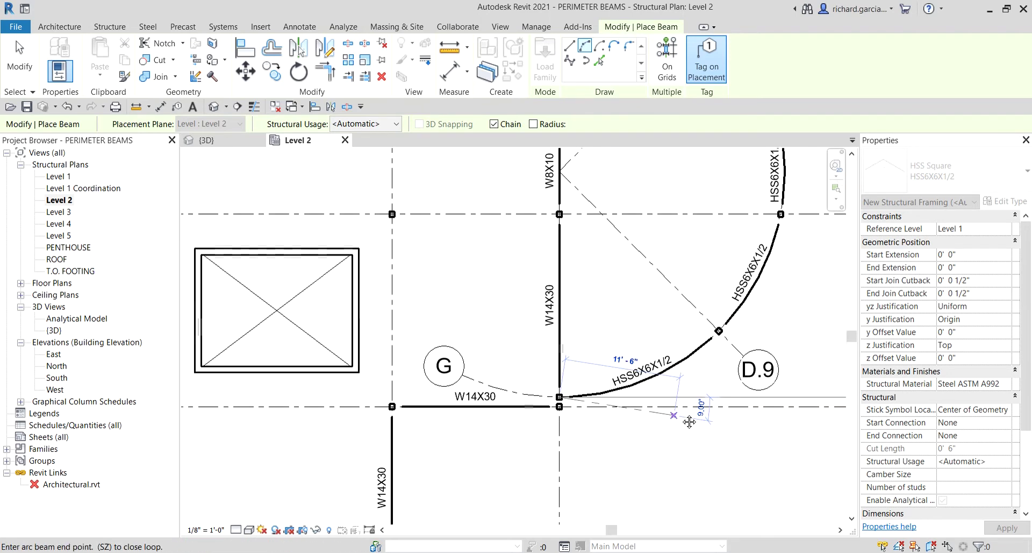
key("Escape")
key("Escape")
Step: Select the four top-row W14X30 beams along the north edge of the plan
scroll(665, 403, "down", 2)
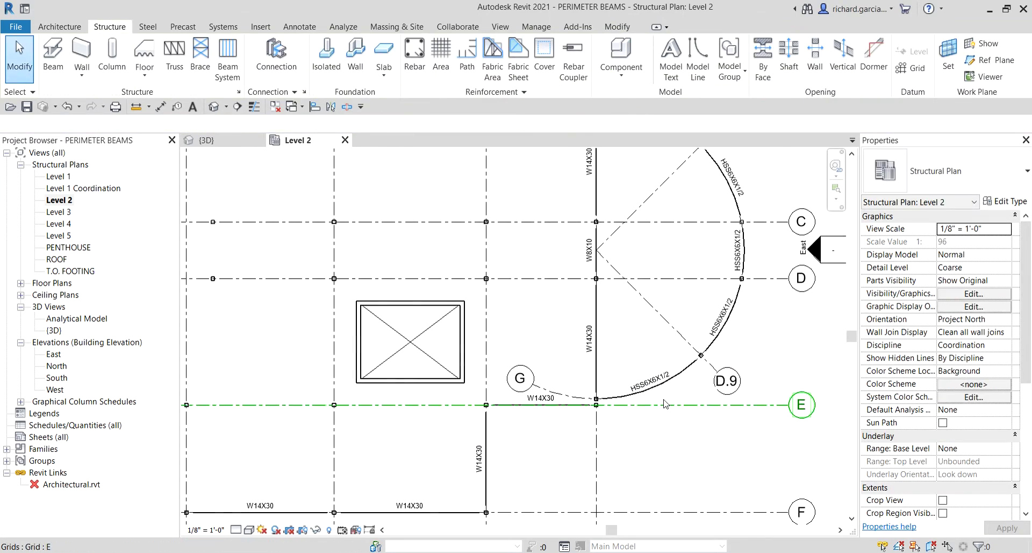
scroll(665, 404, "down", 1)
scroll(554, 492, "down", 3)
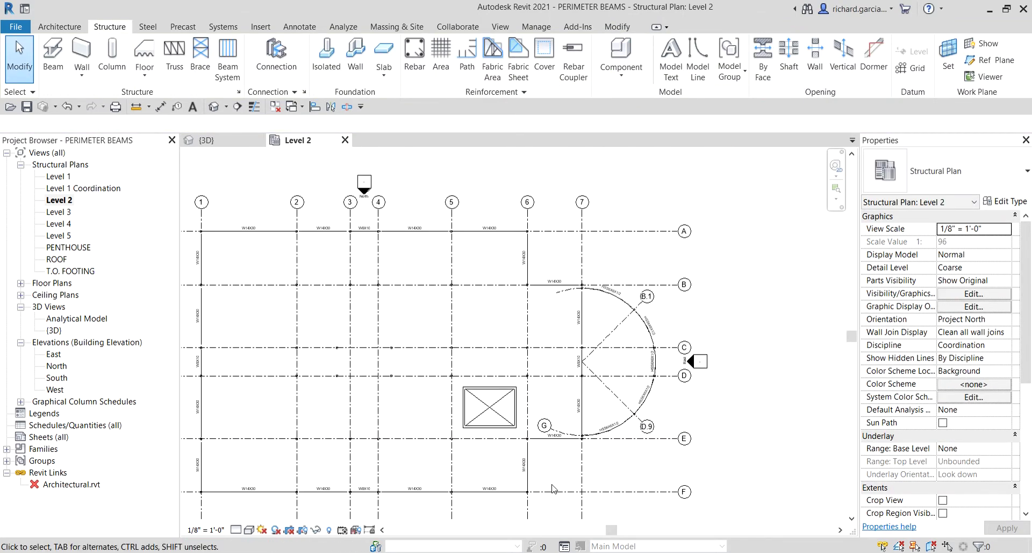
middle_click_drag(308, 428, 511, 397)
scroll(469, 307, "up", 1)
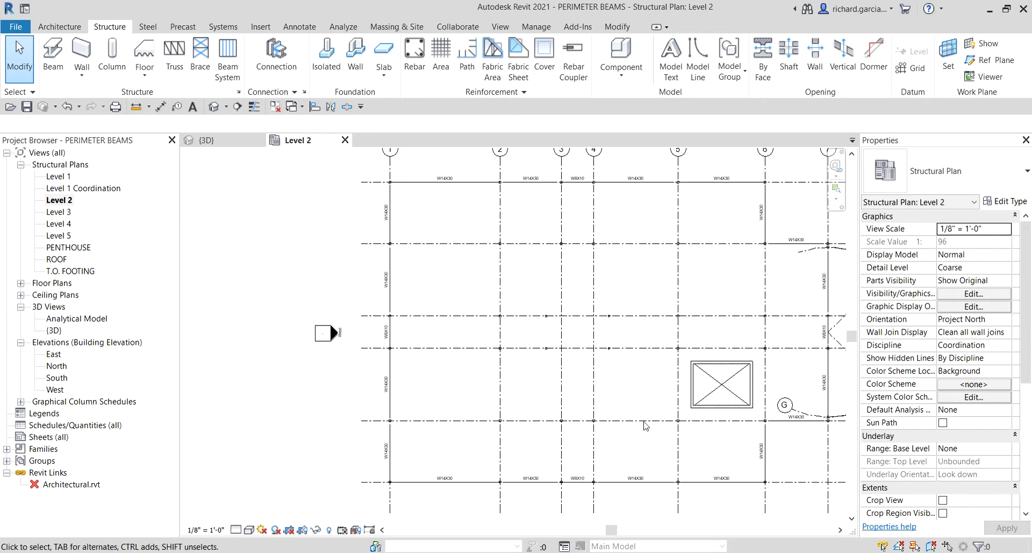
middle_click_drag(663, 278, 616, 292)
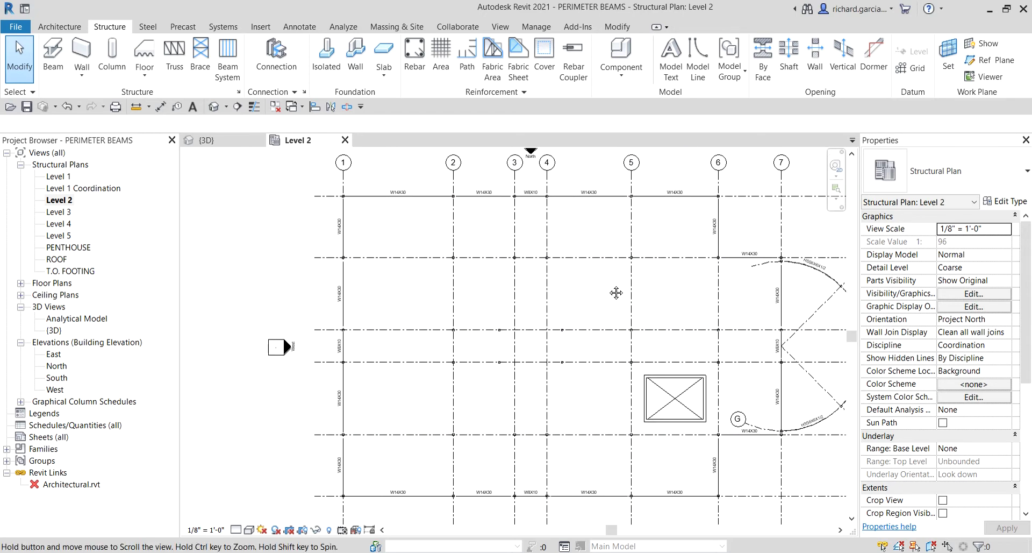
scroll(616, 293, "up", 1)
scroll(444, 179, "up", 1)
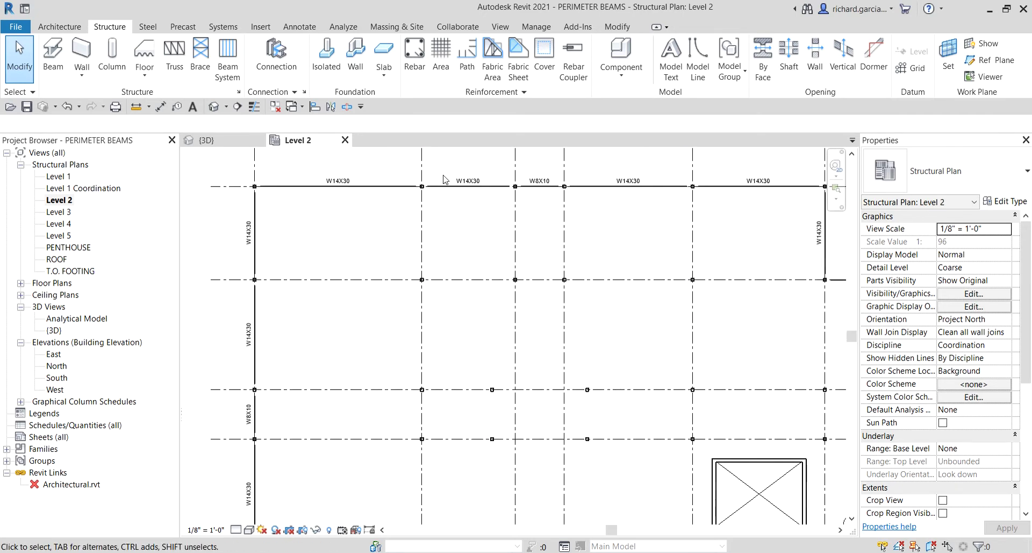
scroll(440, 235, "up", 1)
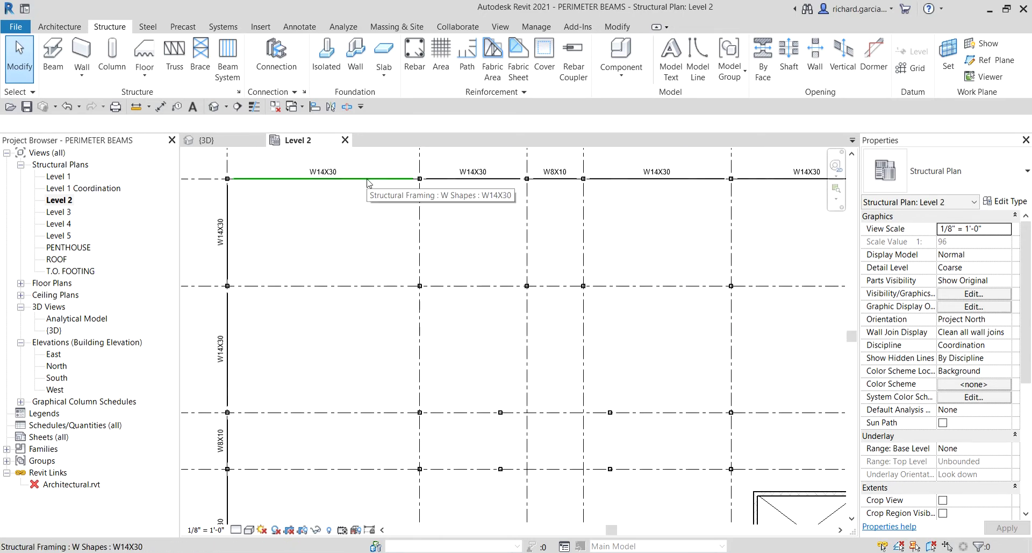
left_click(368, 179)
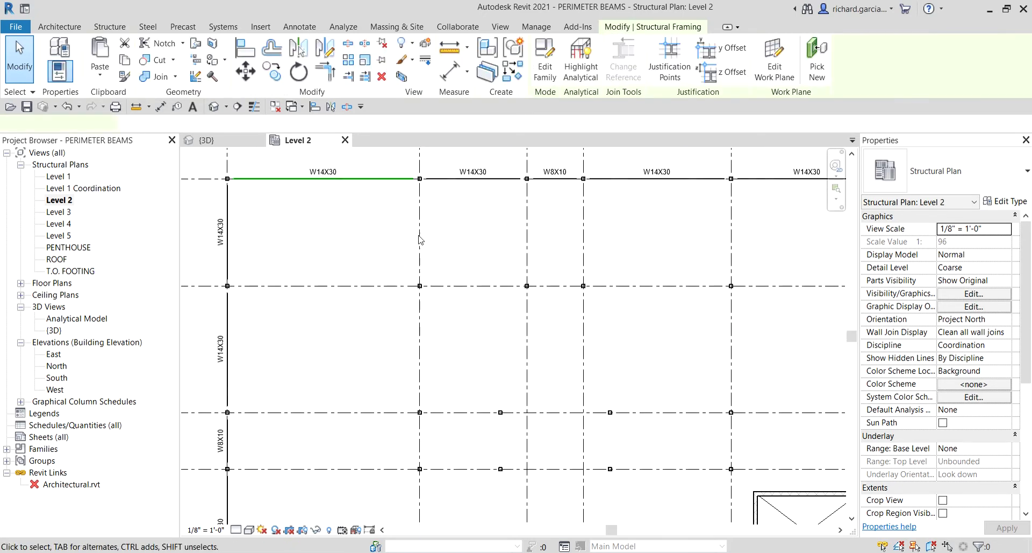
left_click(500, 180, "ctrl")
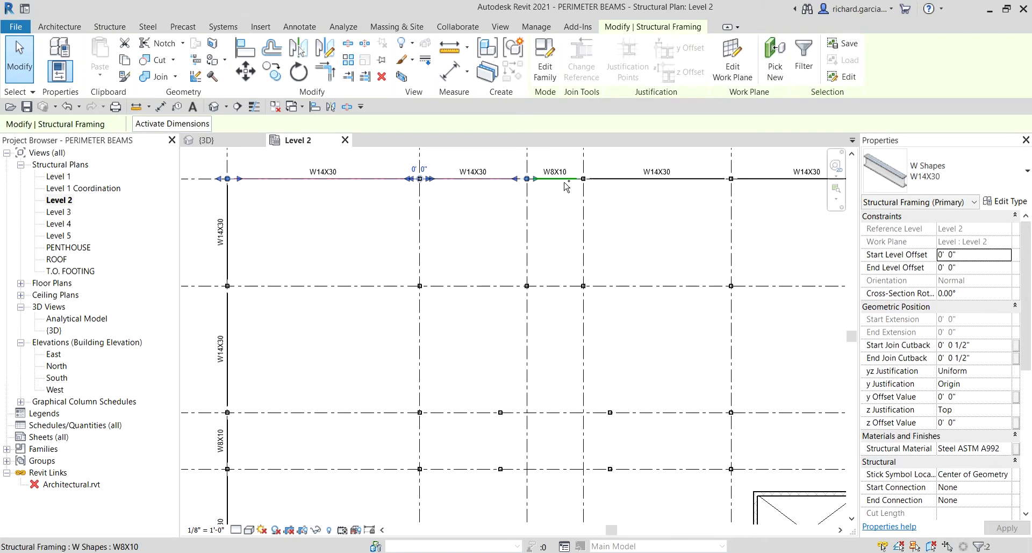
left_click(631, 180, "ctrl")
left_click(770, 179, "ctrl")
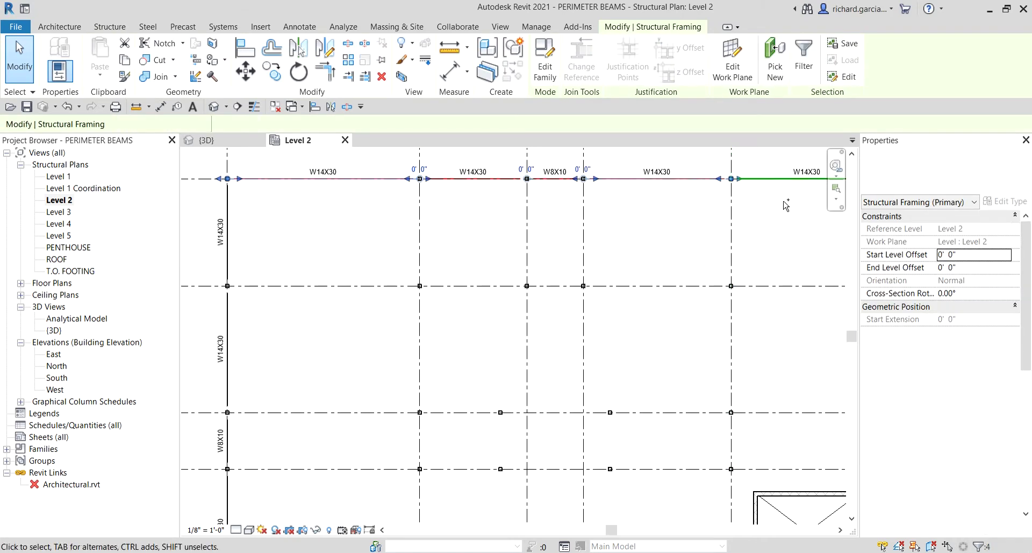
Step: Add the top-row W14X30 and W8X10 beam tags to the selection
middle_click_drag(647, 280, 432, 329)
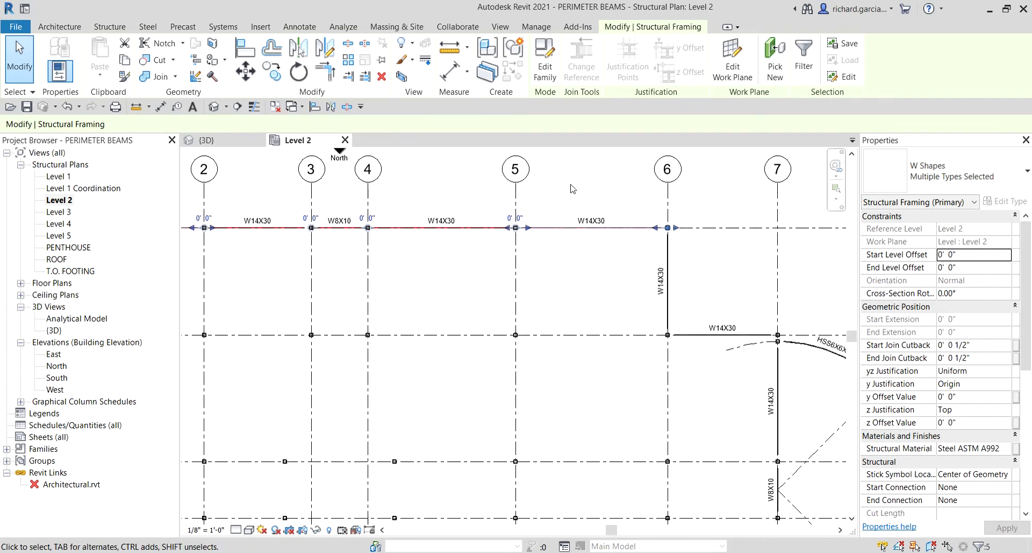
left_click(591, 221, "ctrl")
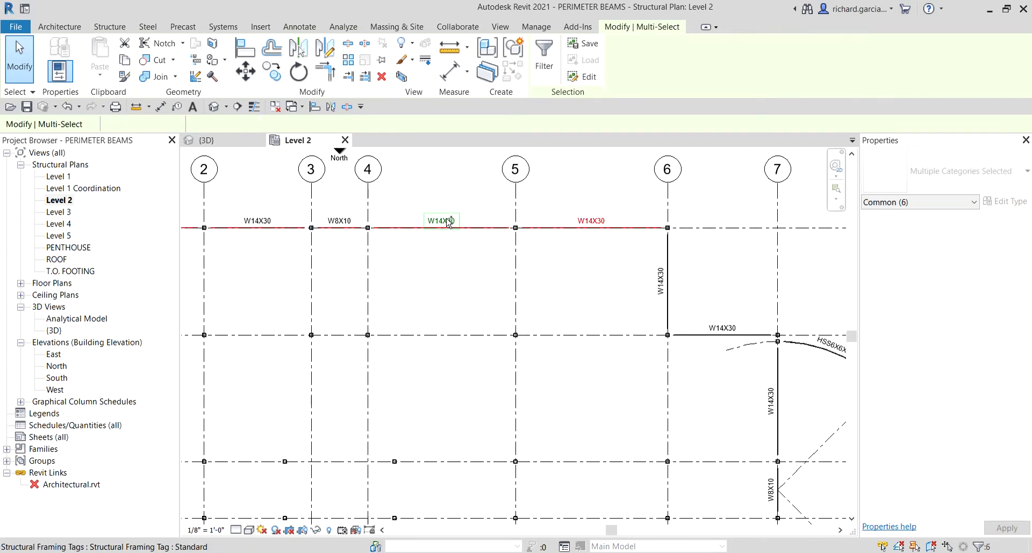
left_click(339, 220, "ctrl")
left_click(262, 220, "ctrl")
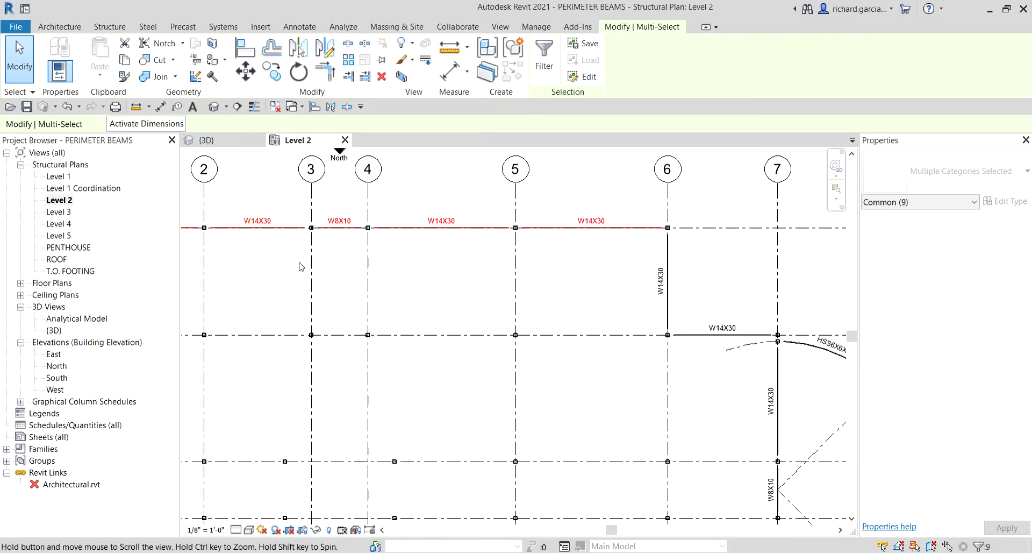
middle_click_drag(262, 220, 426, 193)
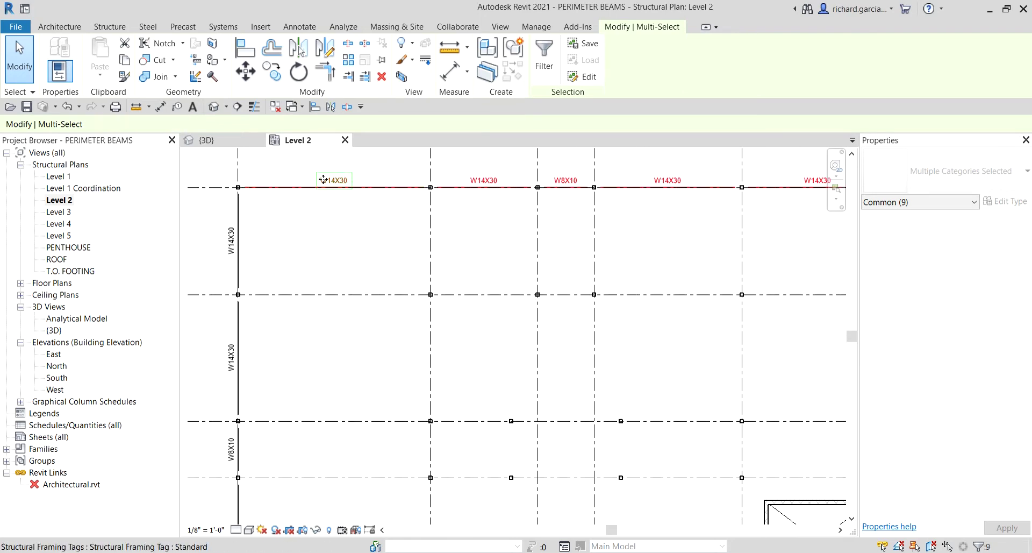
left_click(342, 179, "ctrl")
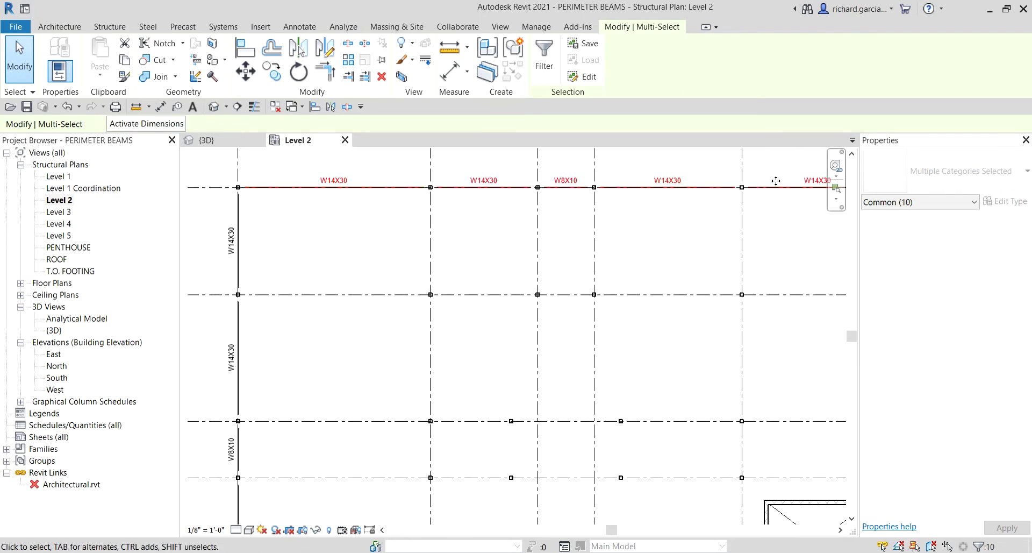
Step: Copy the beam row and tags from grid A onto grids B, C, D and E
left_click(275, 79)
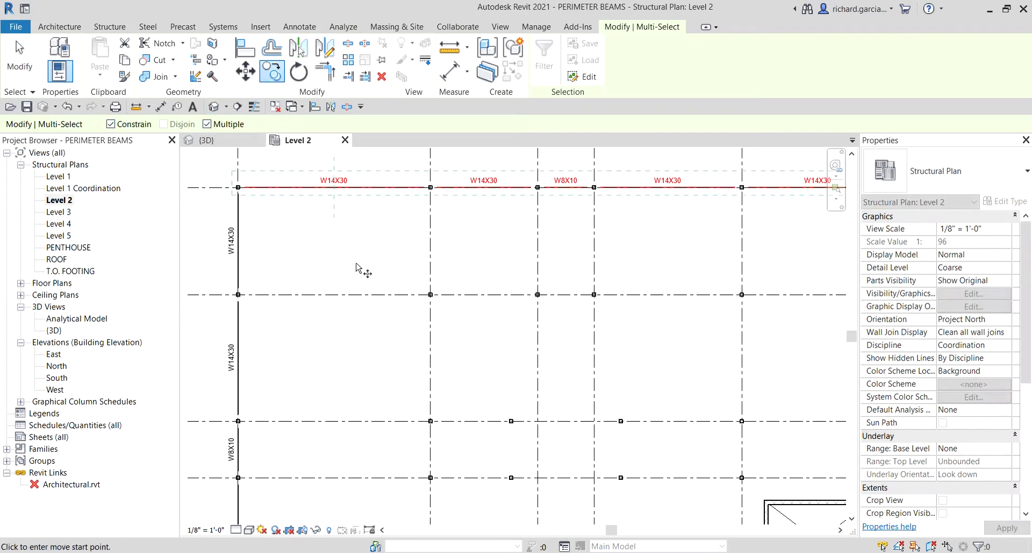
middle_click_drag(372, 245, 518, 210)
scroll(375, 251, "down", 1)
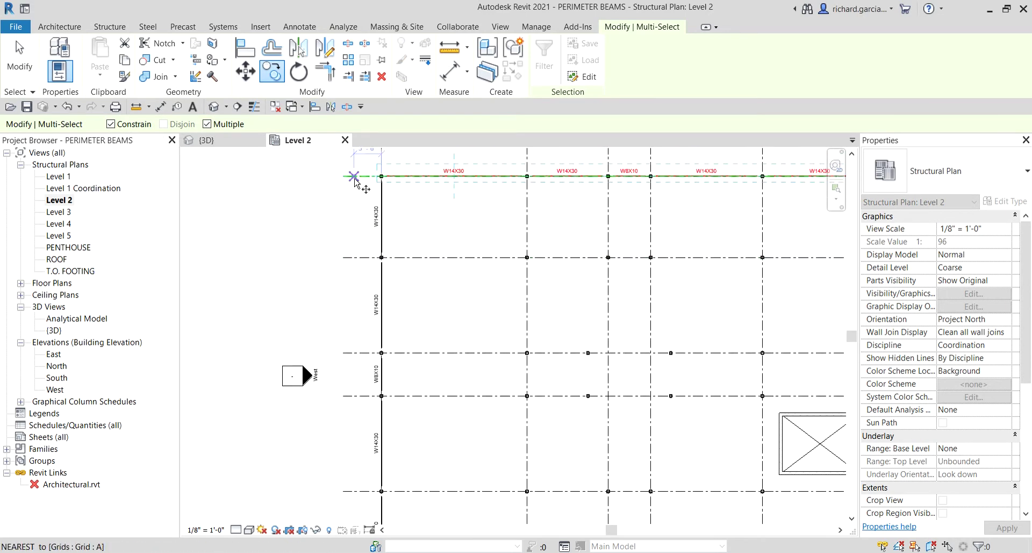
left_click(353, 178)
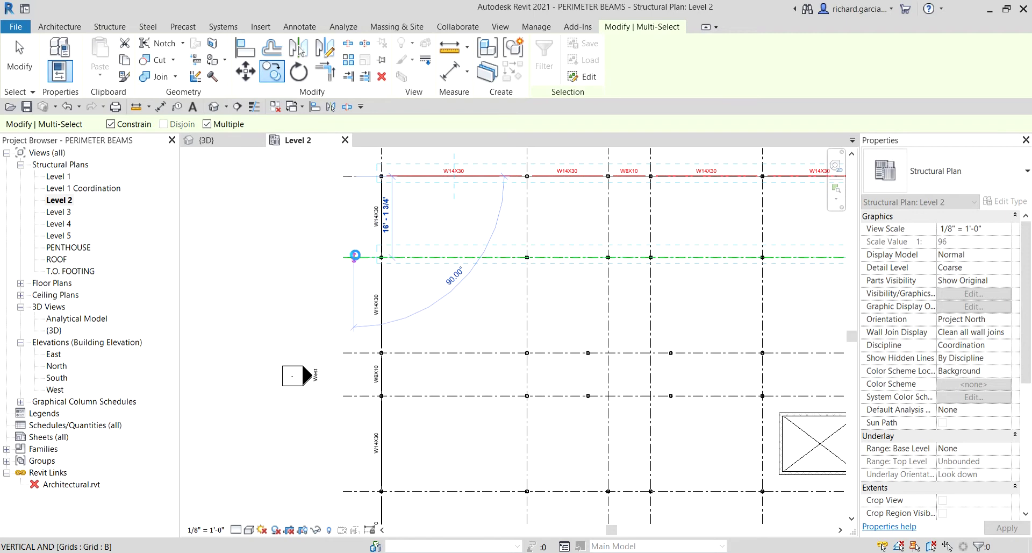
left_click(356, 257)
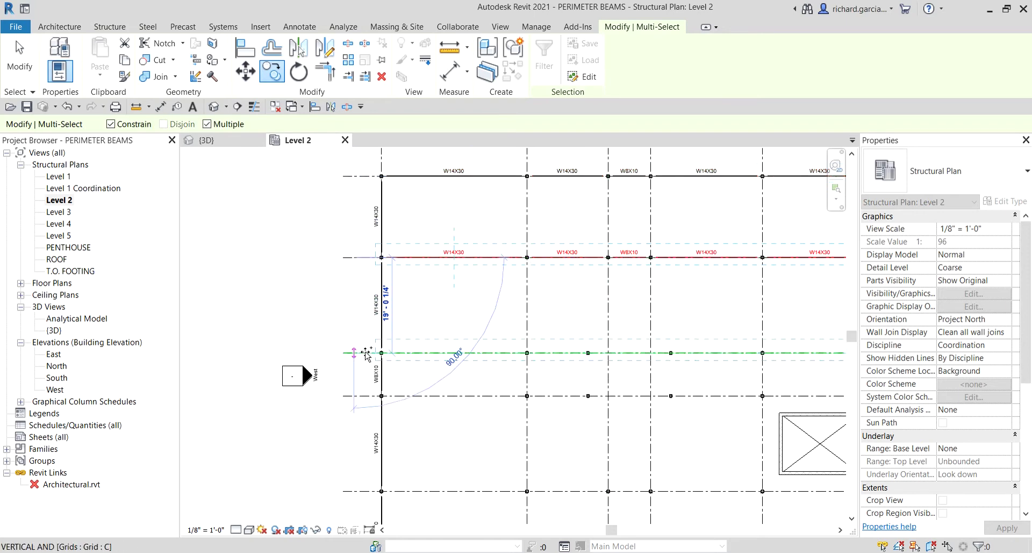
left_click(353, 355)
middle_click_drag(402, 358, 377, 240)
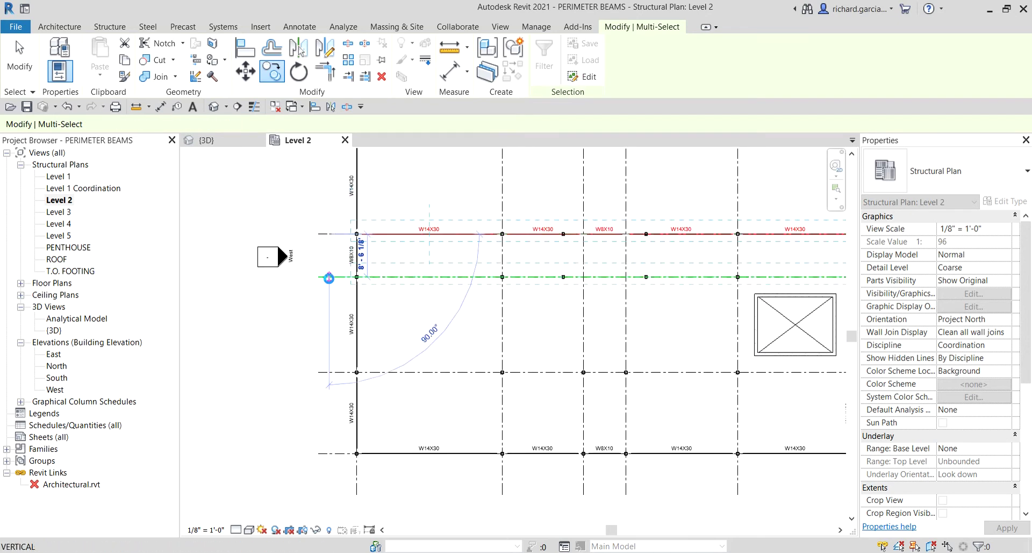
left_click(329, 278)
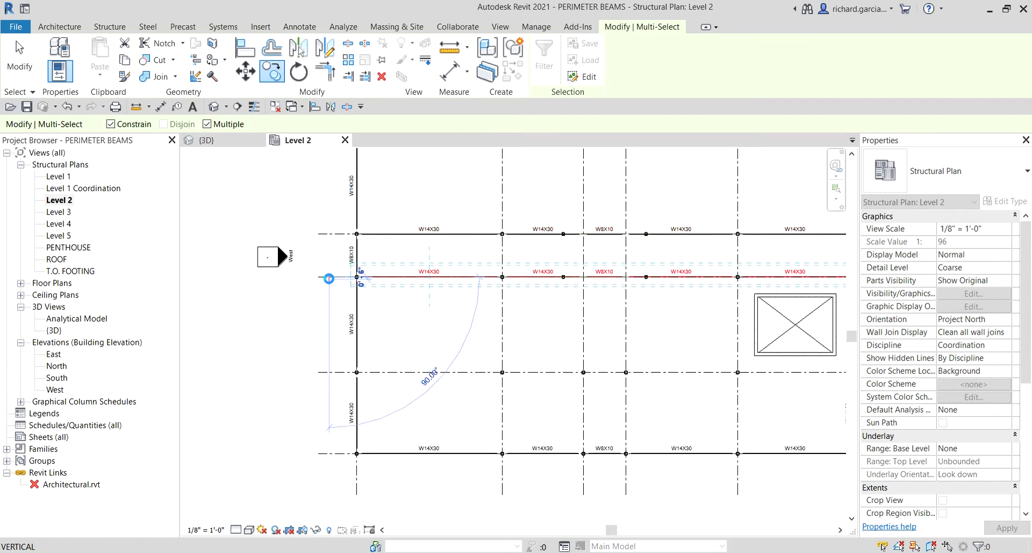
left_click(337, 368)
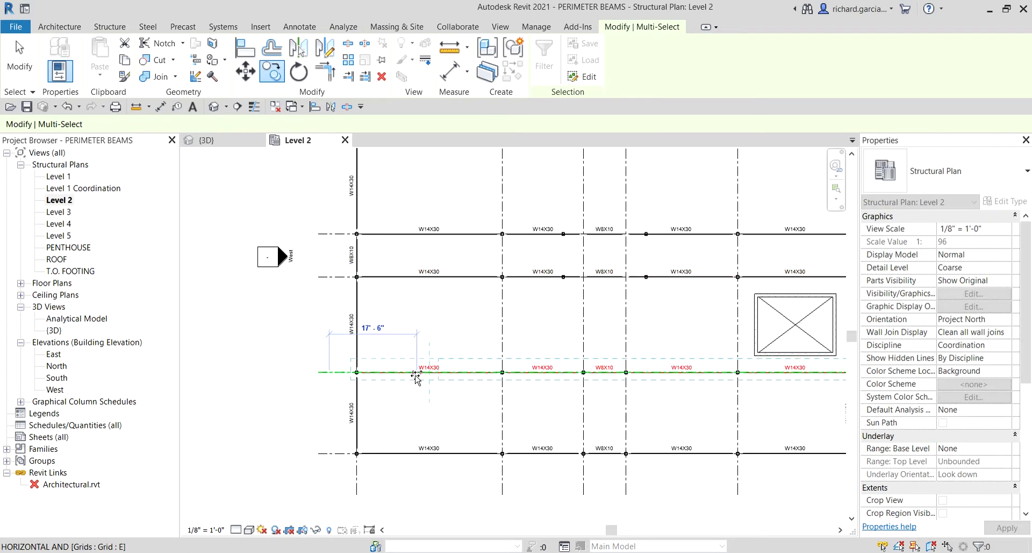
middle_click_drag(592, 399, 336, 362)
middle_click_drag(485, 419, 549, 440)
scroll(549, 441, "down", 1)
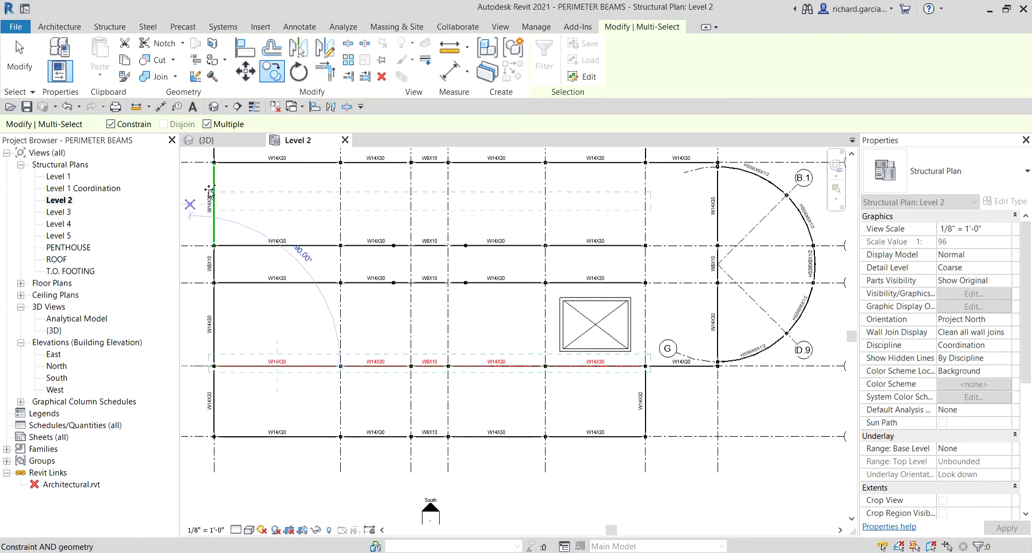
Step: Pull the upper W14X30 beam's end back to the middle column's centre
left_click(19, 57)
middle_click_drag(416, 371, 541, 337)
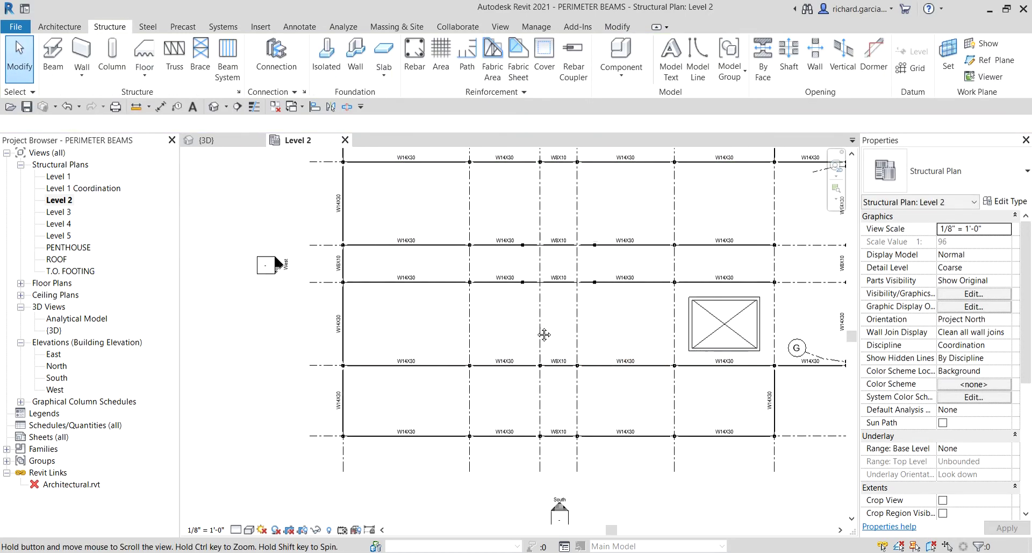
scroll(486, 258, "up", 5)
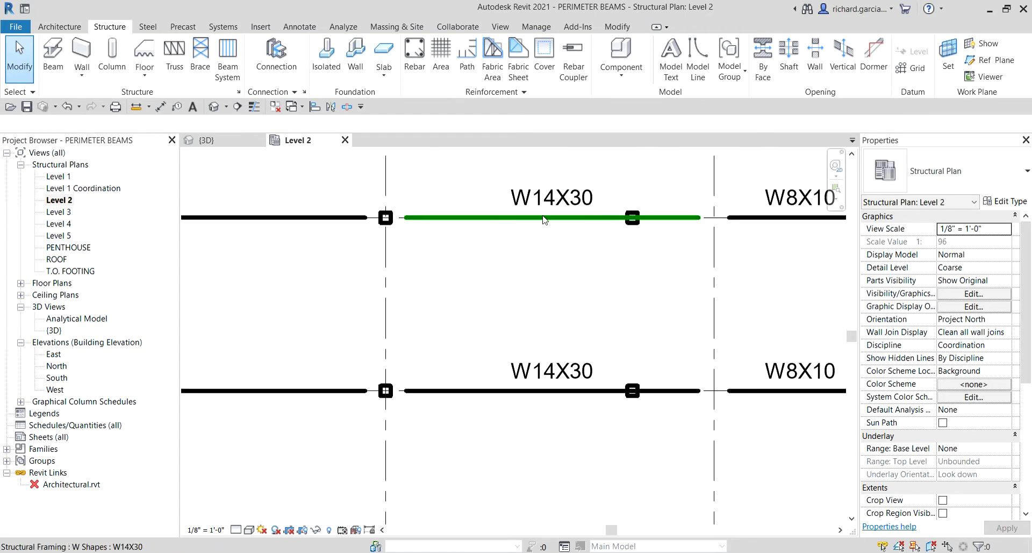
middle_click_drag(670, 310, 610, 334)
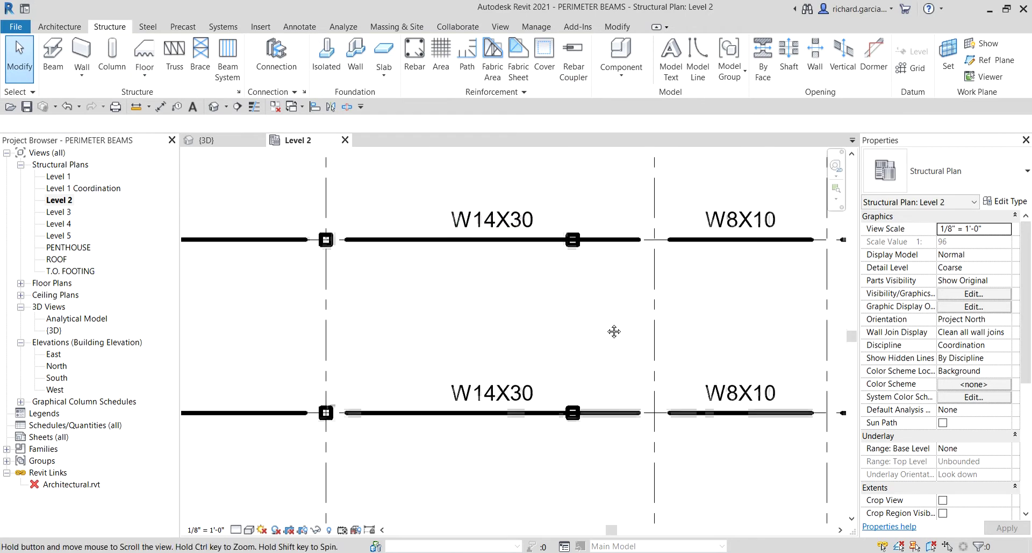
left_click(464, 249)
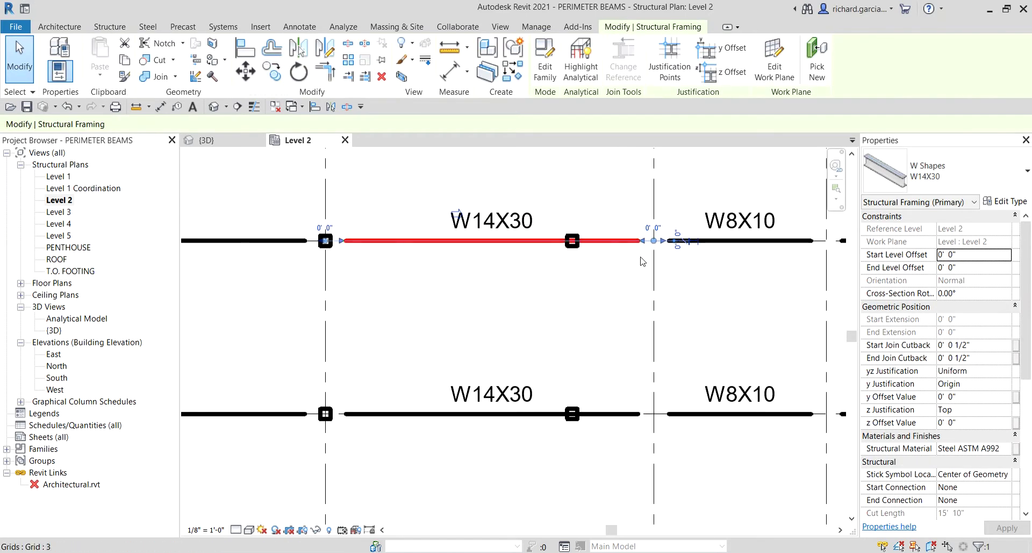
scroll(647, 256, "up", 2)
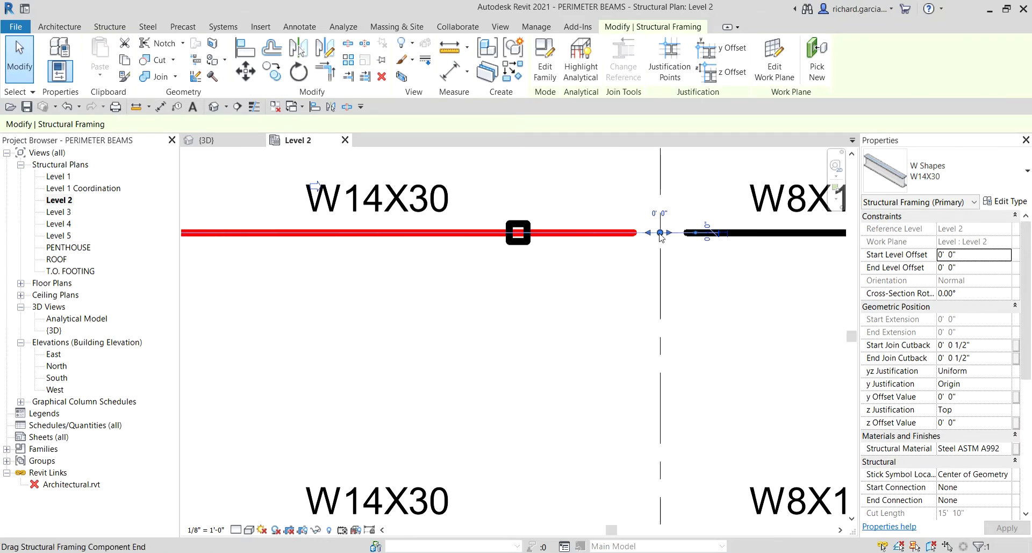
left_click_drag(661, 237, 518, 232)
scroll(573, 271, "down", 3)
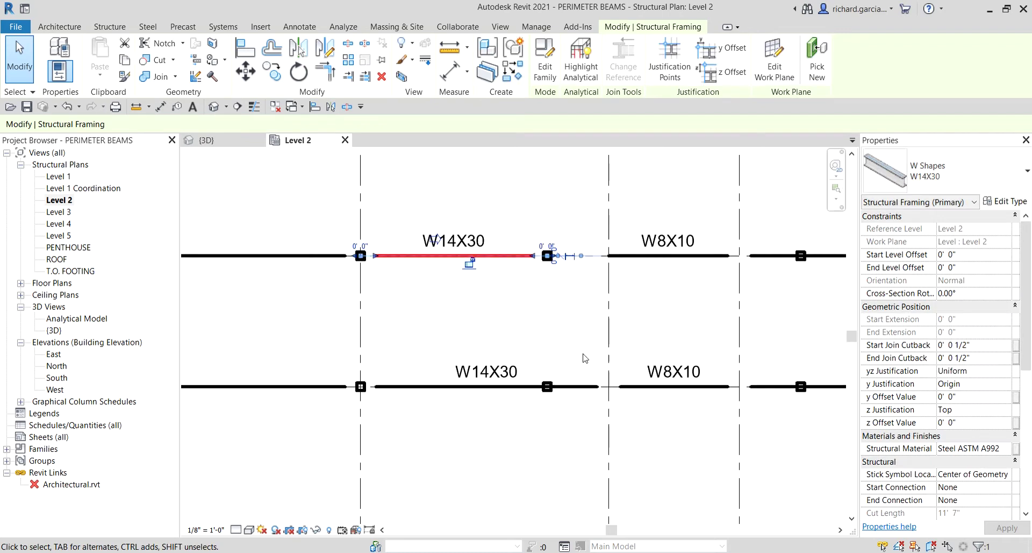
middle_click_drag(581, 458, 600, 355)
left_click(598, 354)
Step: Pull the lower W14X30 beam's end back to the same column
left_click(544, 285)
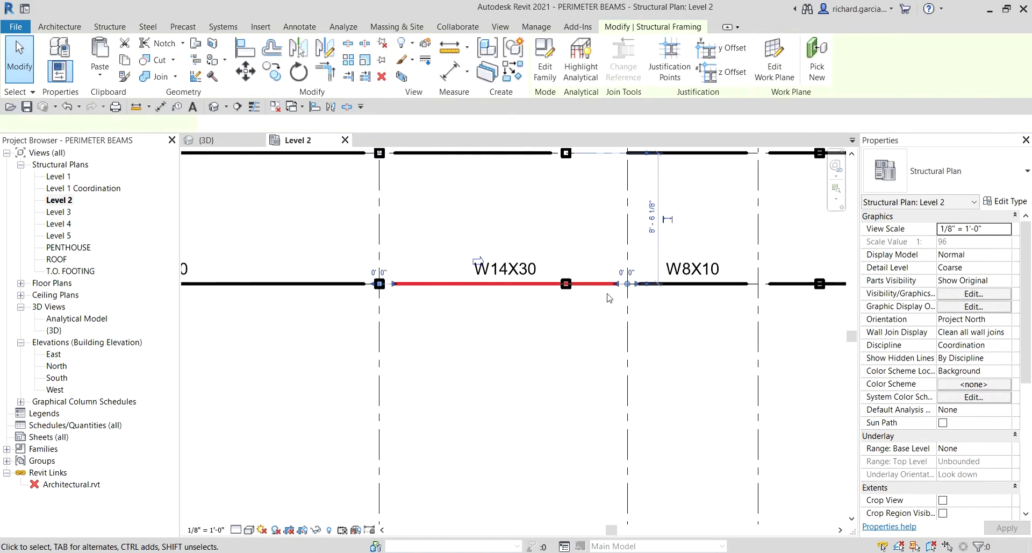
left_click_drag(619, 283, 566, 283)
scroll(715, 358, "up", 1)
middle_click_drag(715, 358, 608, 463)
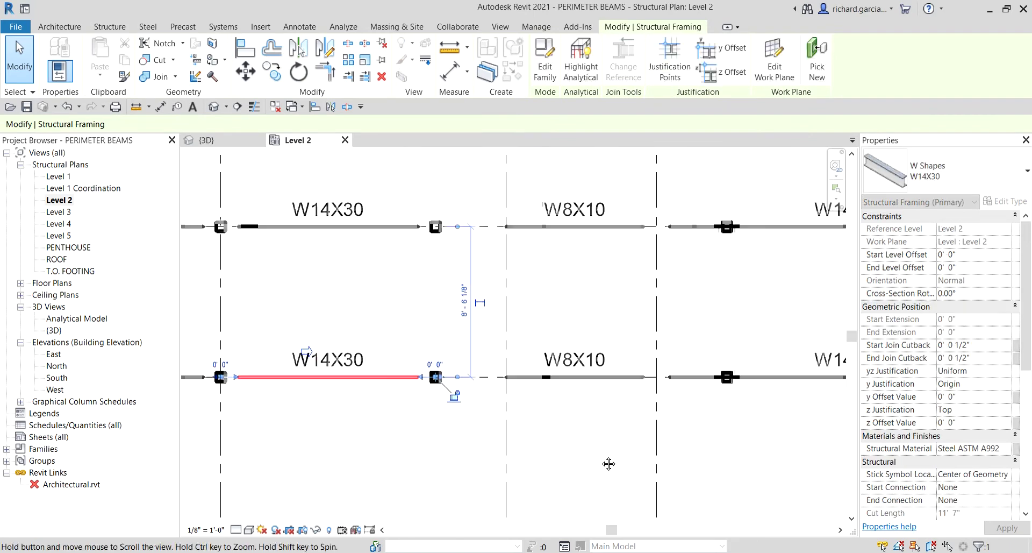
left_click(580, 263)
Step: Drag the upper and lower W8X10 beams' left ends to the column
left_click(534, 231)
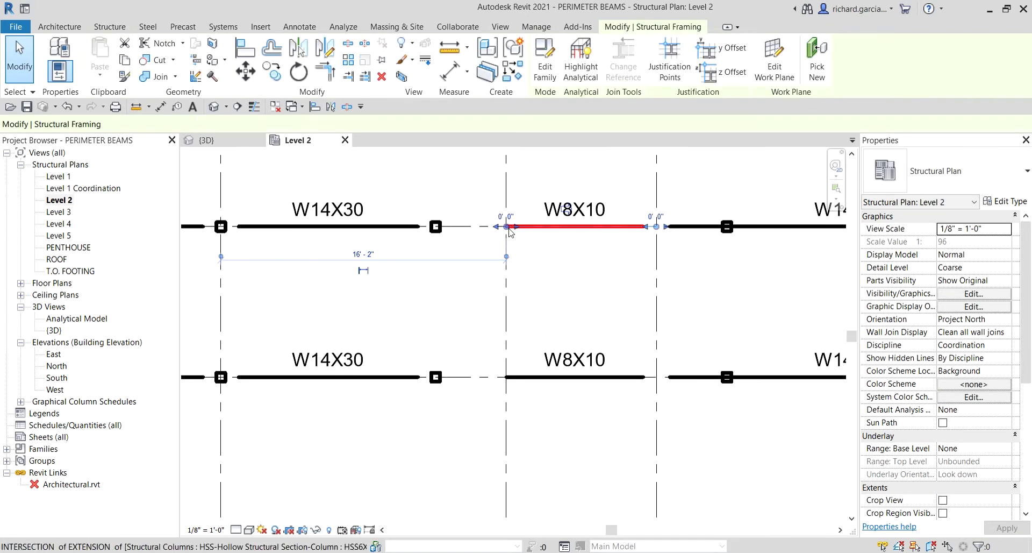
left_click_drag(504, 237, 436, 227)
left_click(562, 388)
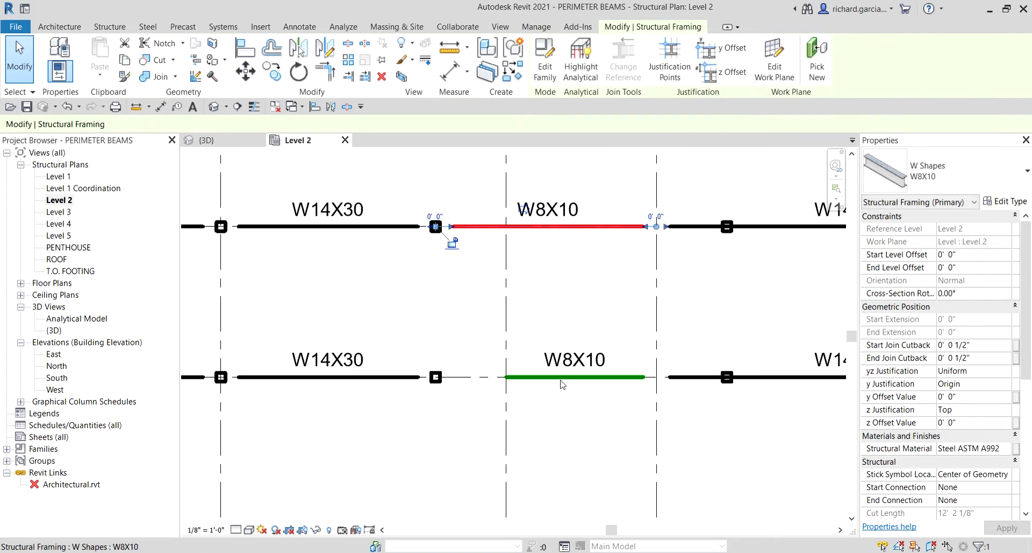
left_click_drag(506, 382, 436, 377)
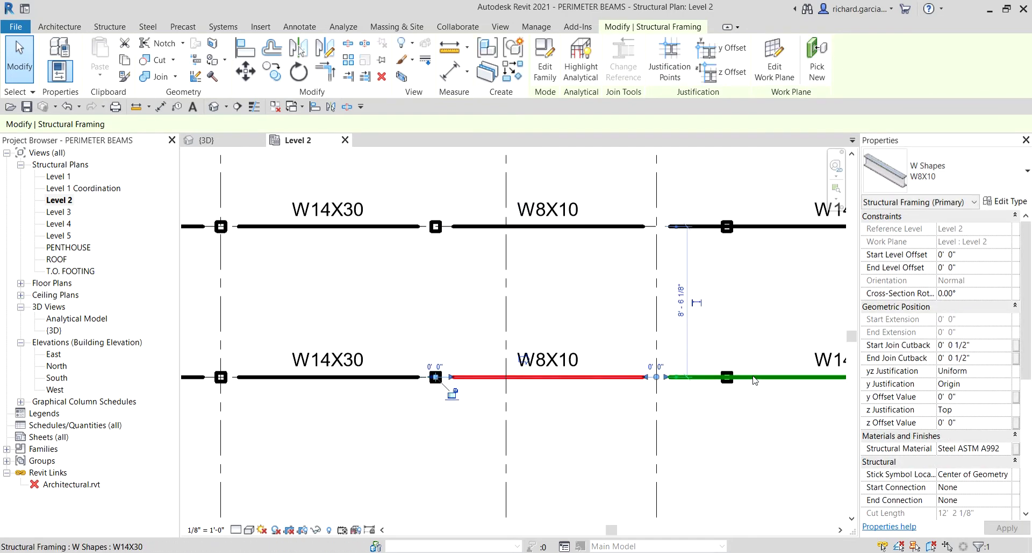
Step: Pull the left ends of the lower-right and upper-right W14 beams to the column
left_click(659, 381)
left_click_drag(677, 381, 727, 377)
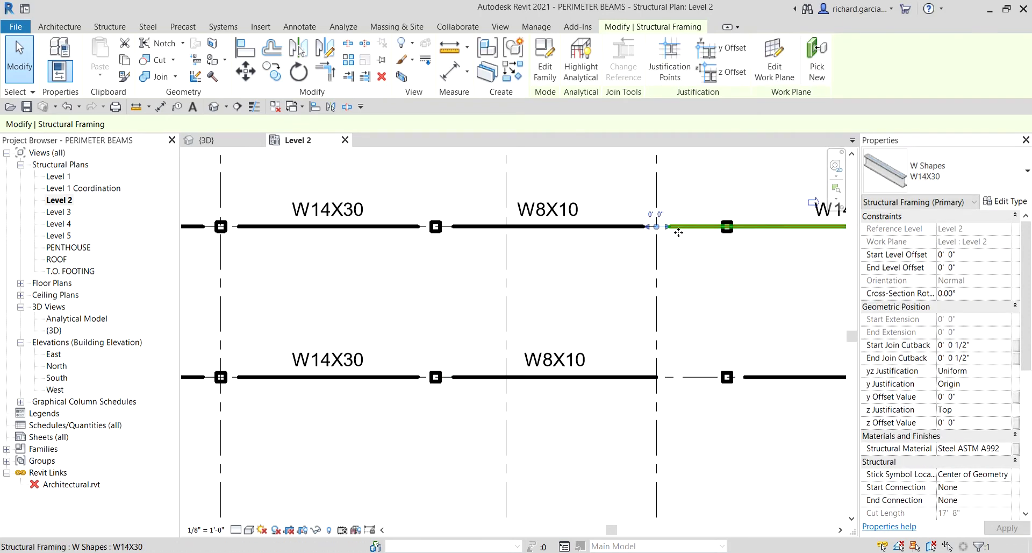
left_click(663, 226)
left_click_drag(658, 228, 727, 228)
Step: Stretch the upper and lower W8X10 beams' right ends to the columns
left_click(640, 234)
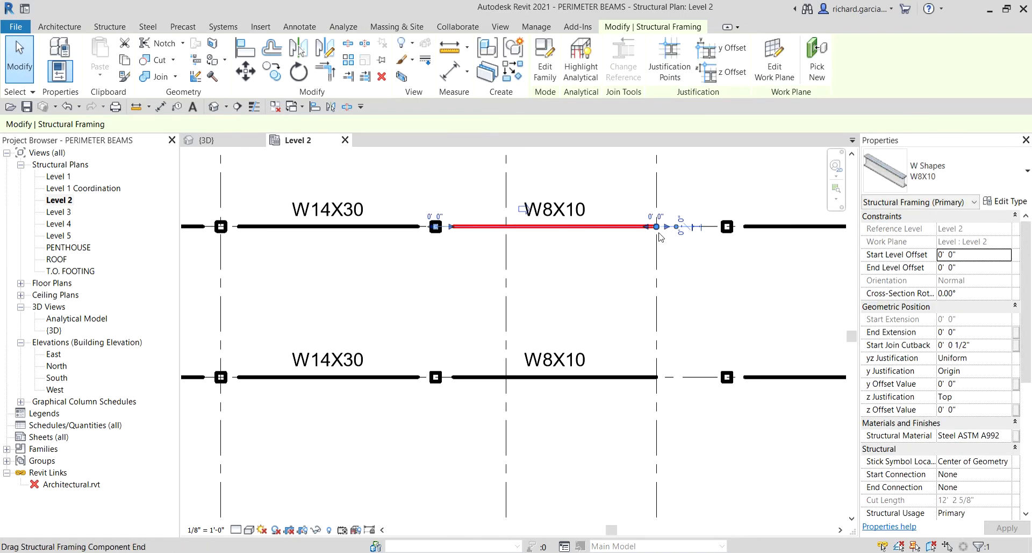
left_click_drag(665, 226, 727, 226)
middle_click_drag(727, 226, 575, 167)
key("Escape")
left_click(503, 323)
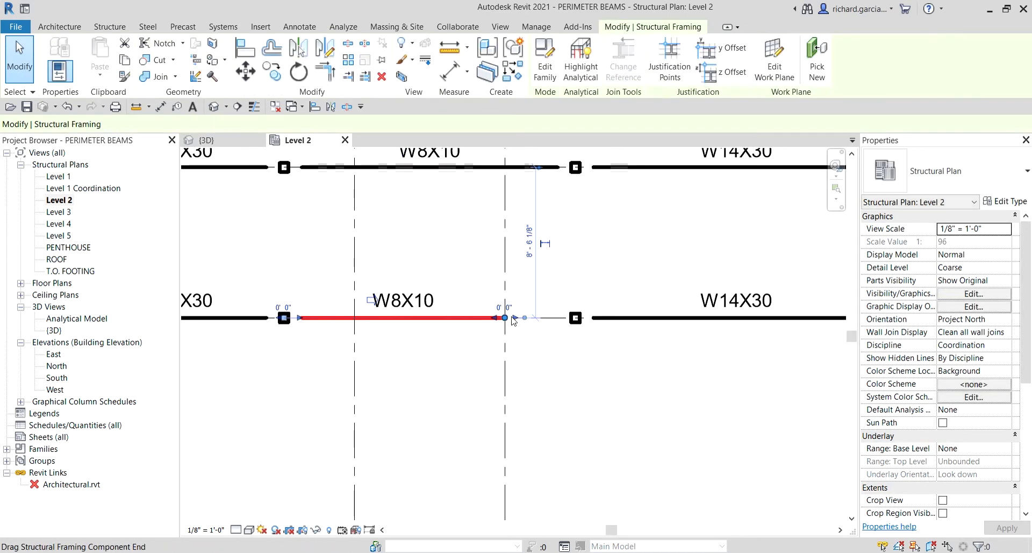
left_click_drag(505, 319, 593, 332)
key("Escape")
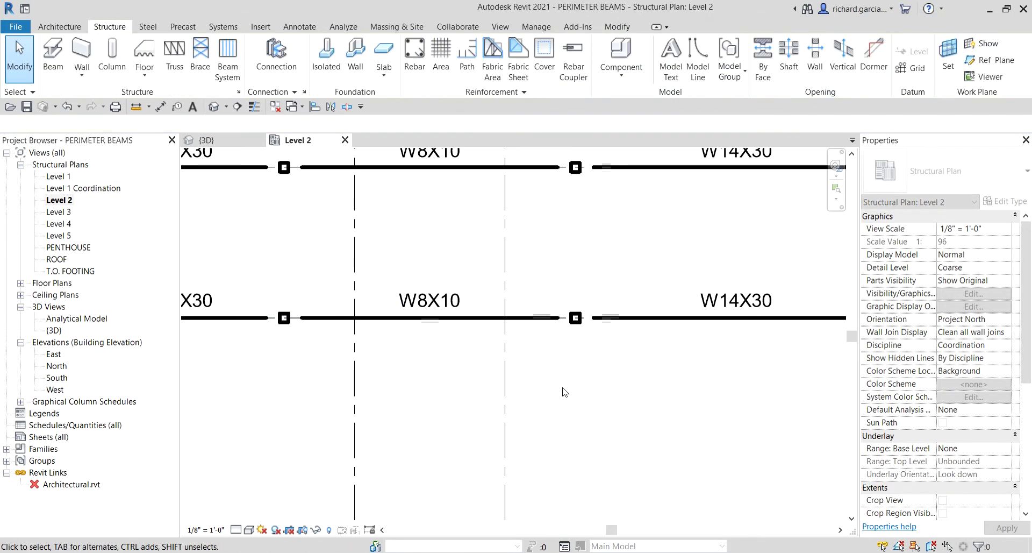
scroll(564, 365, "down", 4)
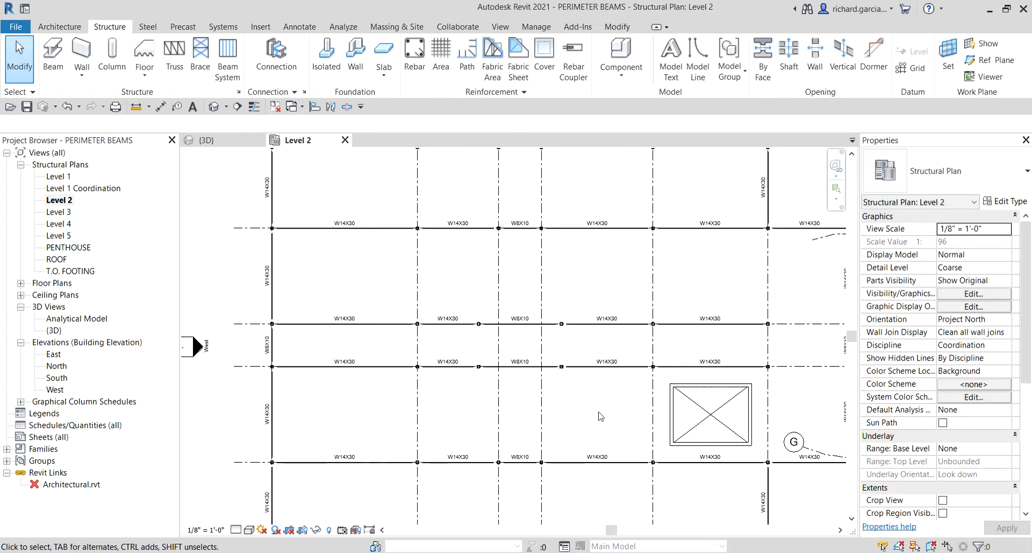
middle_click_drag(600, 418, 602, 382)
scroll(513, 317, "up", 2)
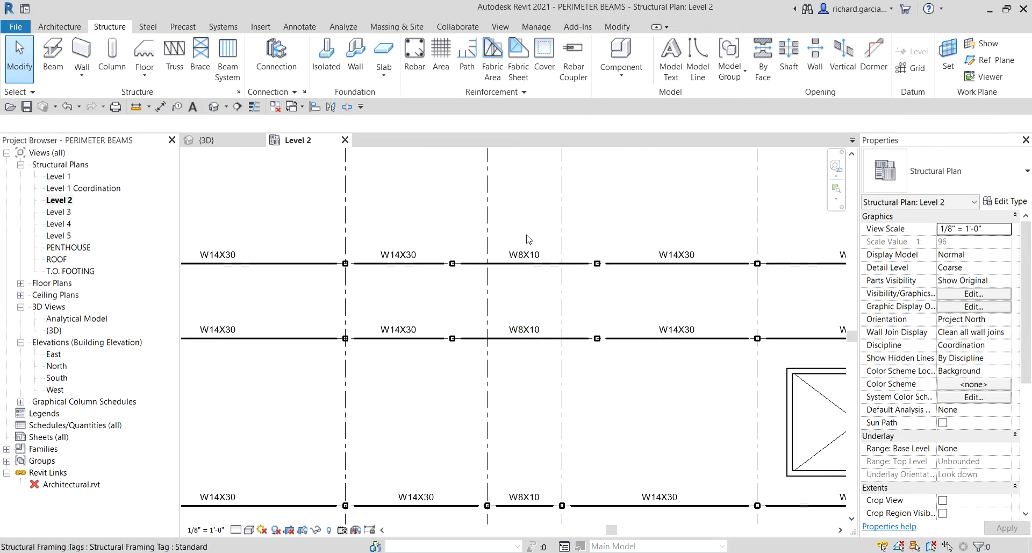
scroll(532, 282, "up", 1)
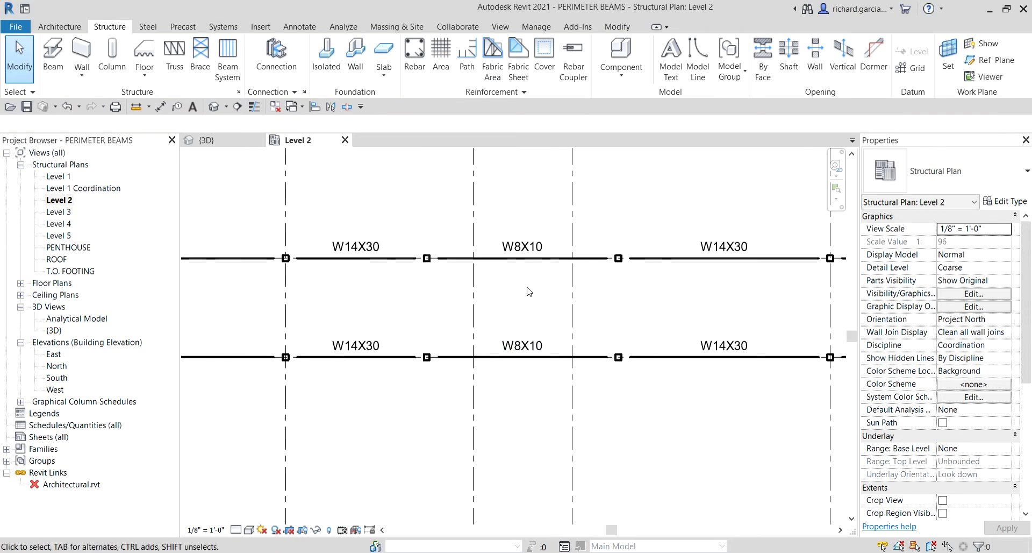
Step: Change both middle-bay W8X10 beams to W16X26 through the Properties type selector
left_click(549, 261)
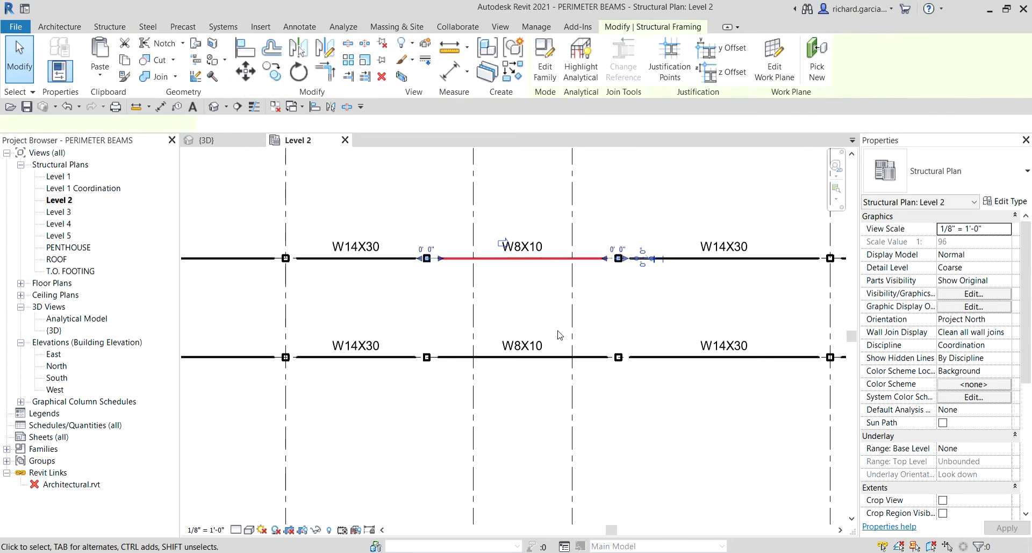
left_click(561, 358, "ctrl")
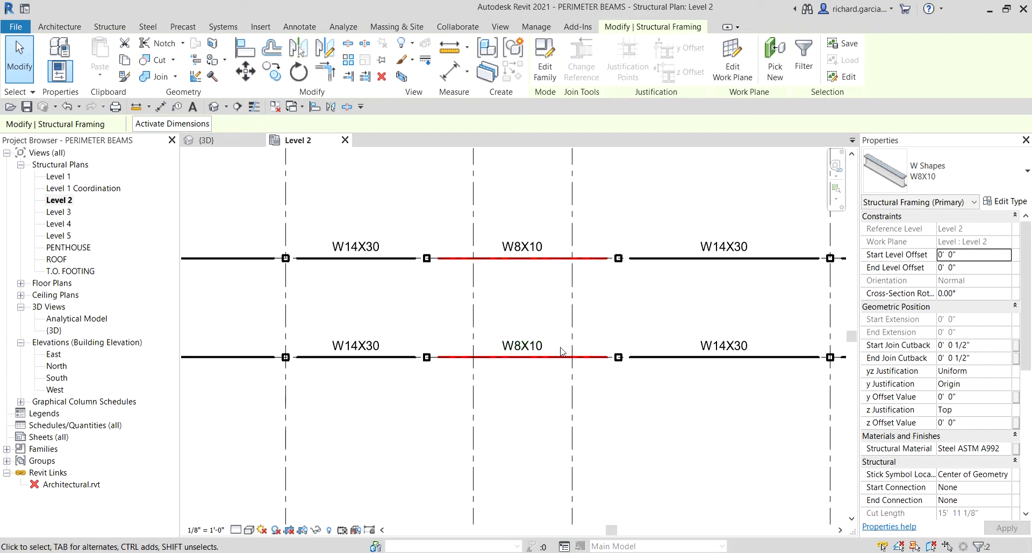
left_click(975, 184)
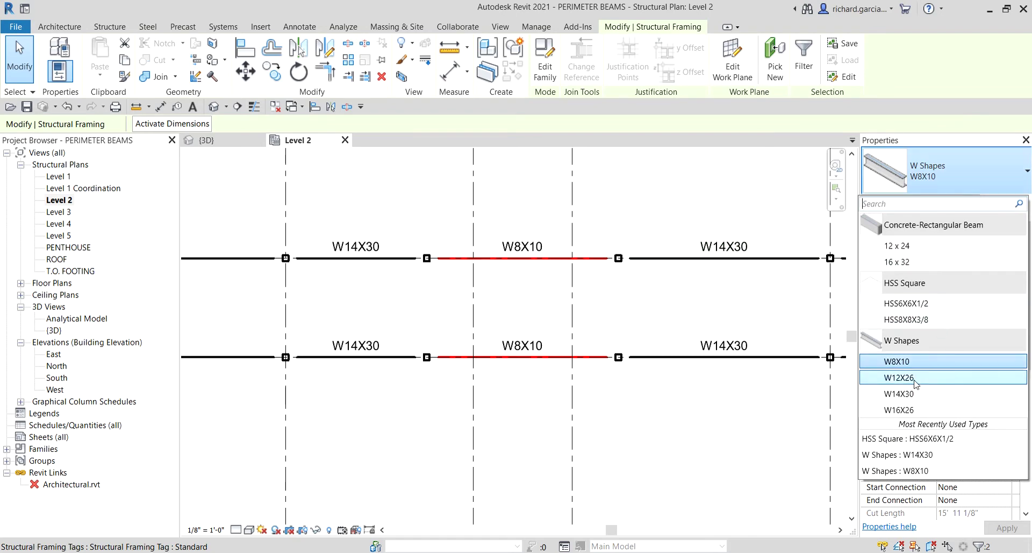
left_click(903, 409)
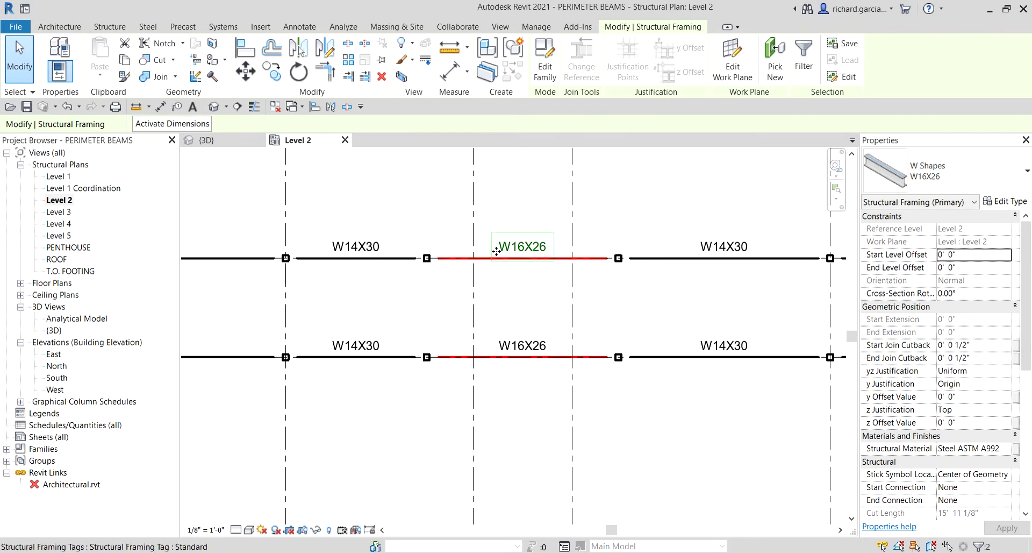
left_click(627, 414)
scroll(530, 352, "down", 6)
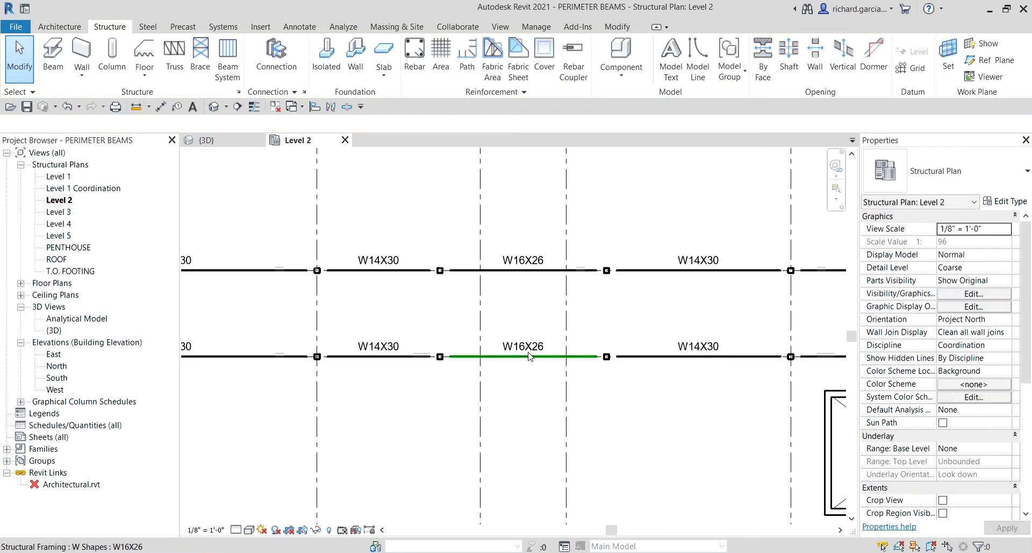
scroll(560, 345, "down", 1)
middle_click_drag(618, 405, 491, 306)
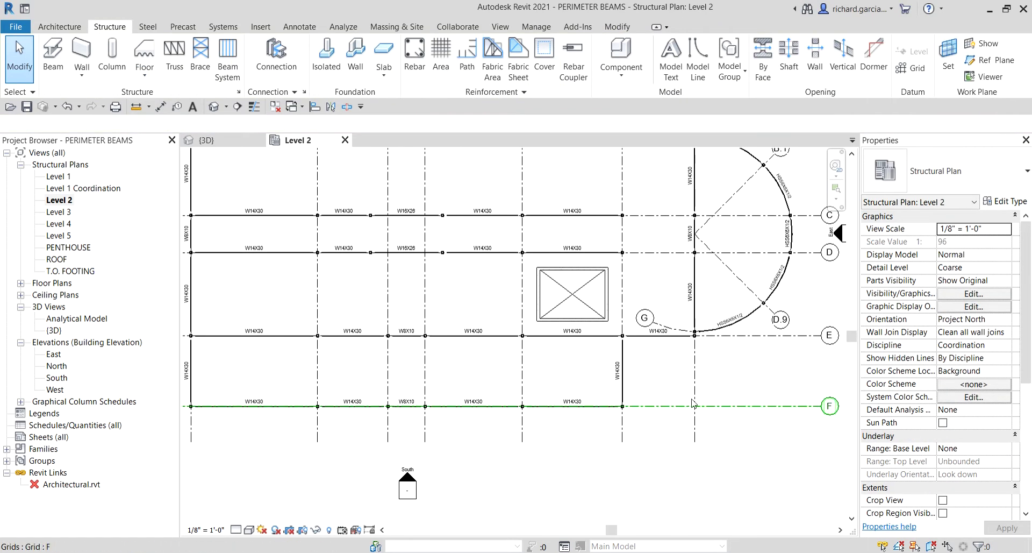
Step: Create a similar W14X30 beam from the grid intersection to the column on the right
scroll(654, 362, "up", 2)
scroll(656, 366, "up", 1)
scroll(649, 379, "down", 1)
middle_click_drag(663, 384, 654, 469)
scroll(630, 296, "up", 2)
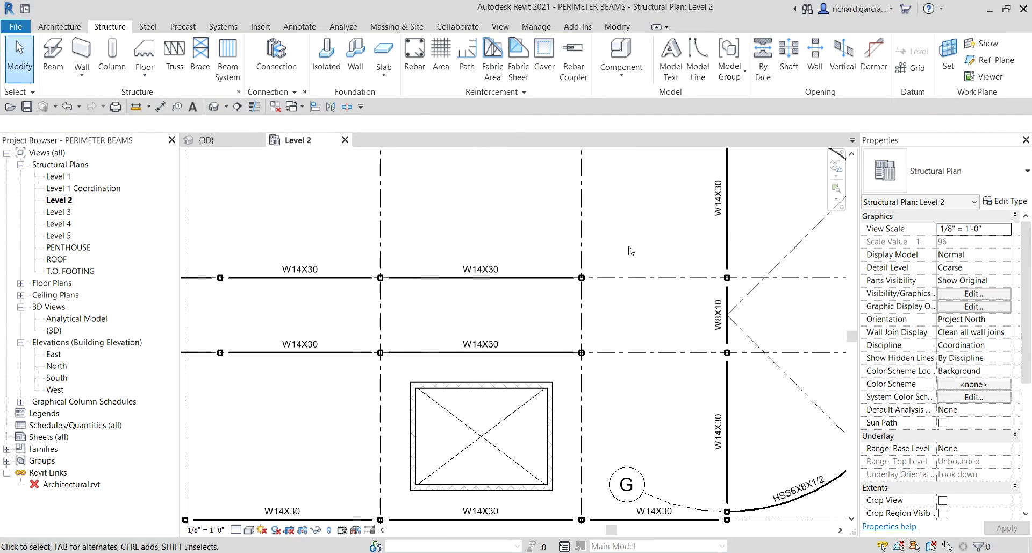
scroll(644, 316, "up", 1)
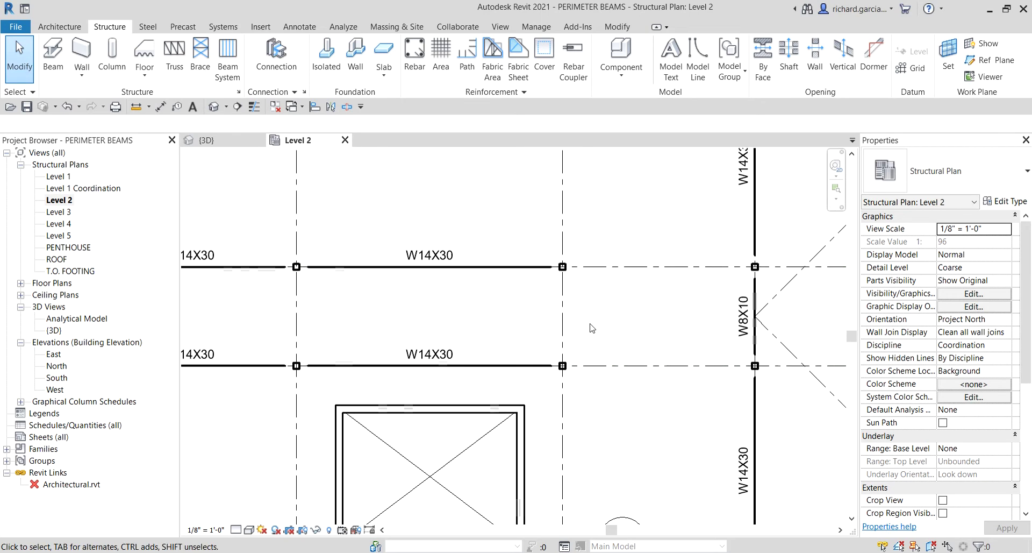
left_click(497, 267)
key("ctrl")
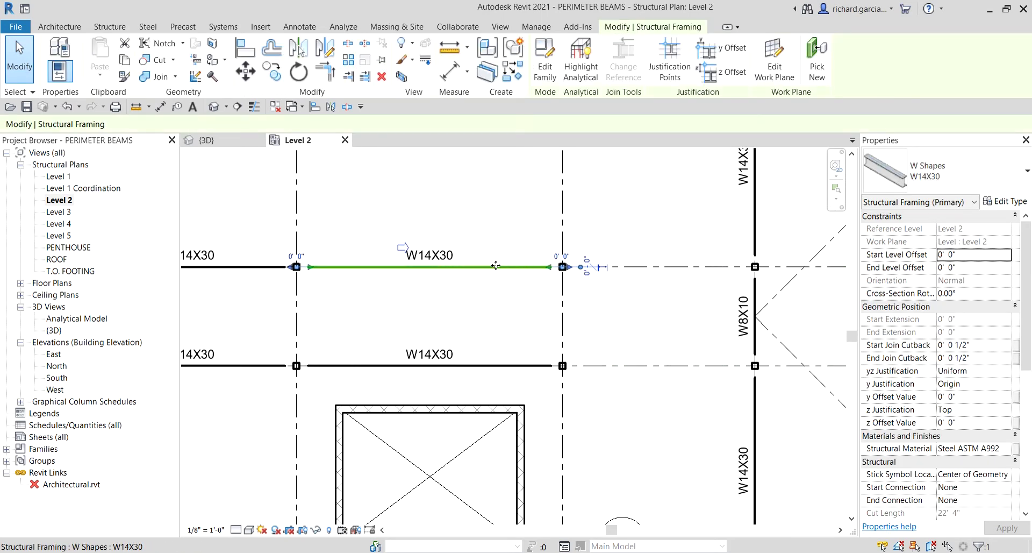
right_click(496, 265)
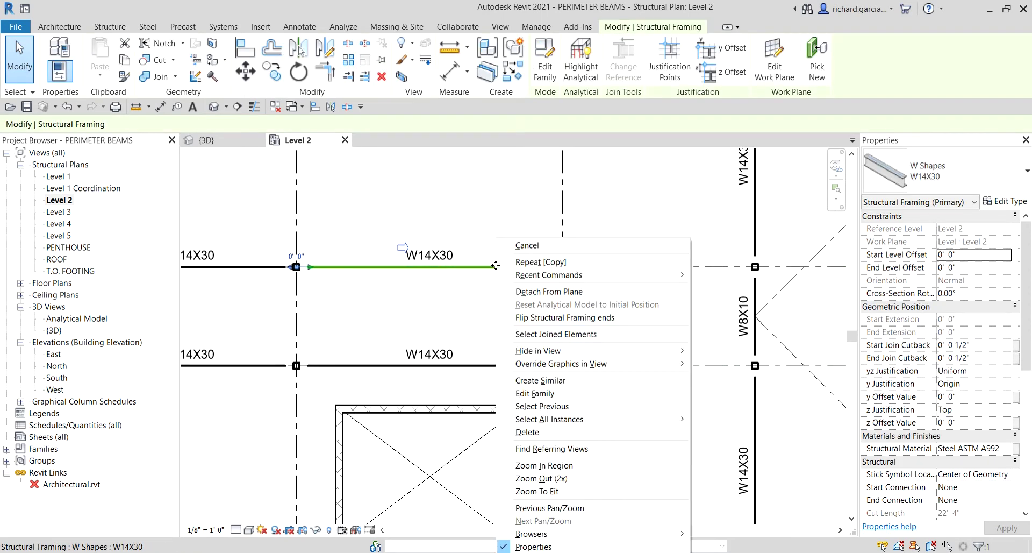
left_click(561, 381)
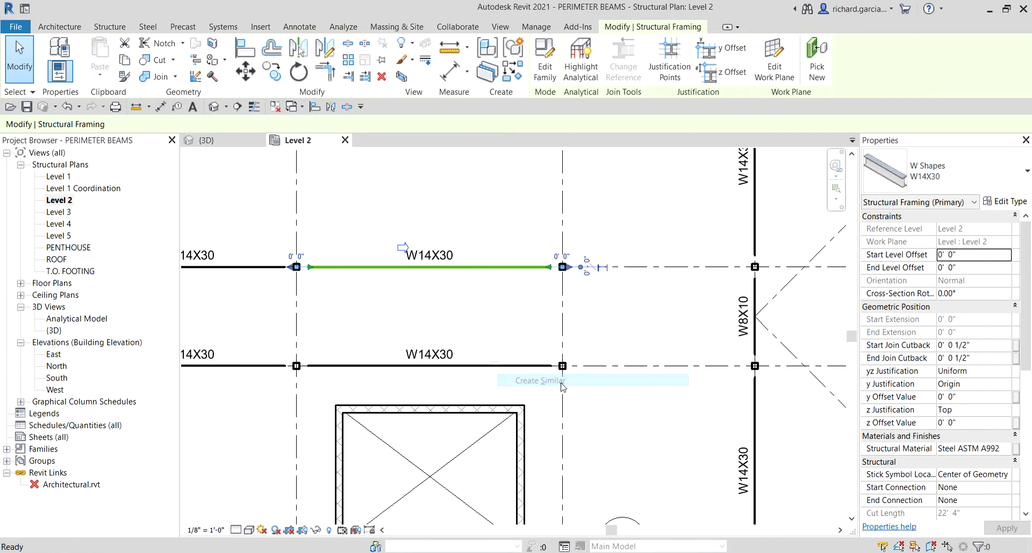
scroll(561, 267, "up", 1)
left_click(562, 266)
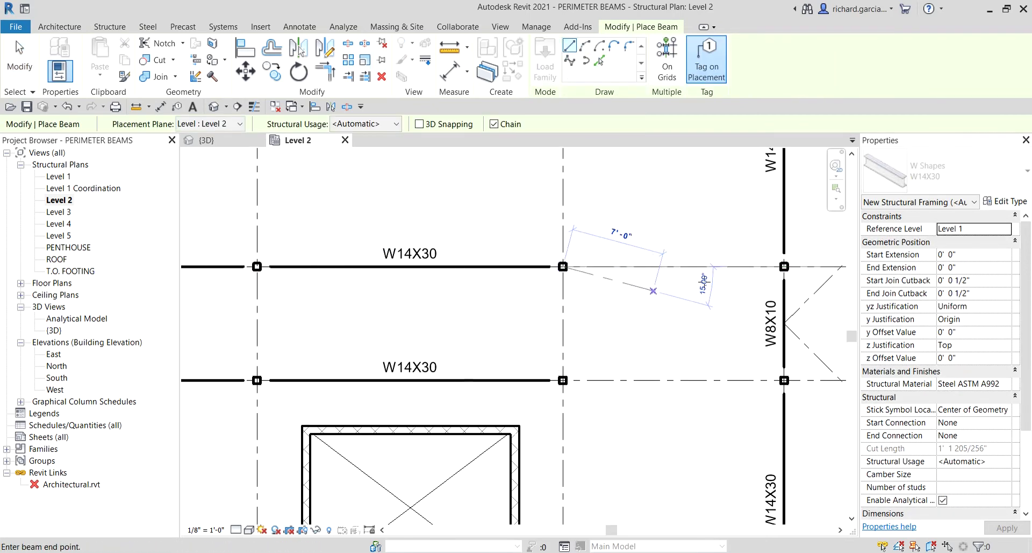
left_click(784, 265)
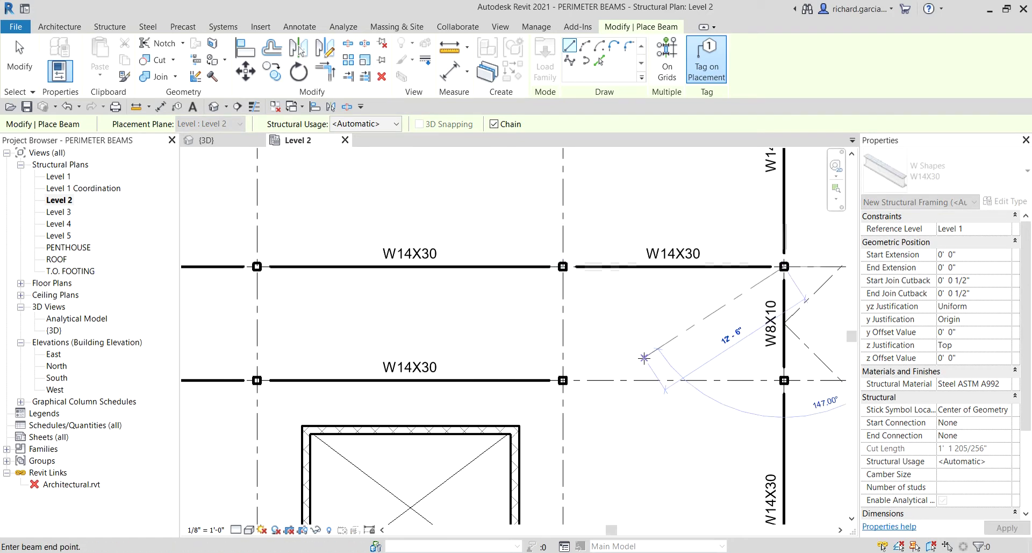
key("Escape")
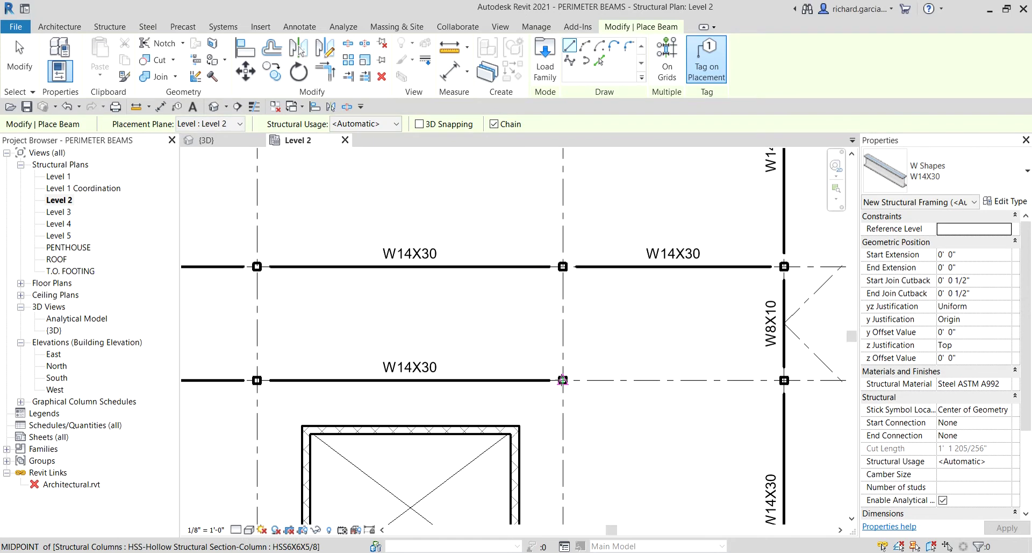
Step: Draw a second W14X30 beam on the lower row from the column to the right column
left_click(562, 380)
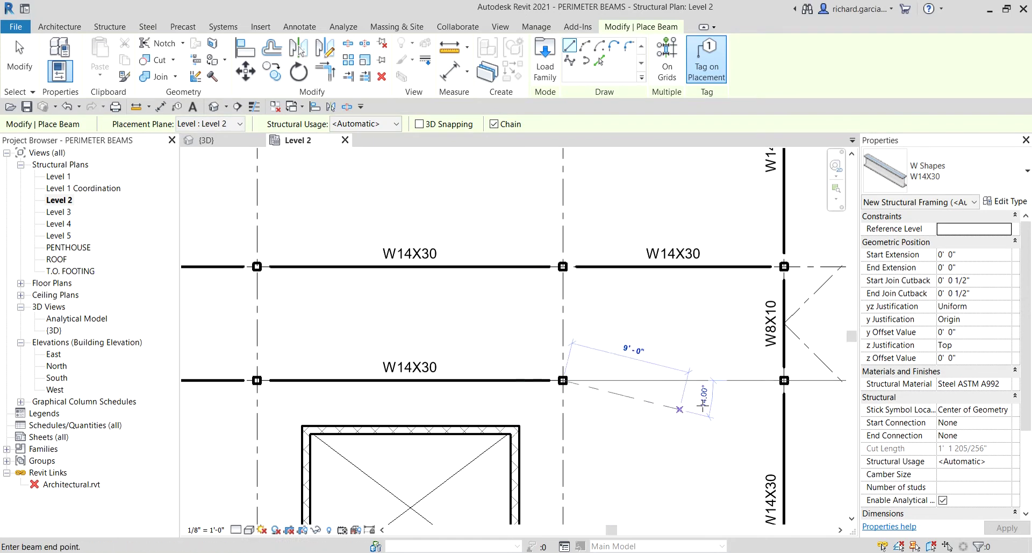
left_click(784, 379)
key("Escape")
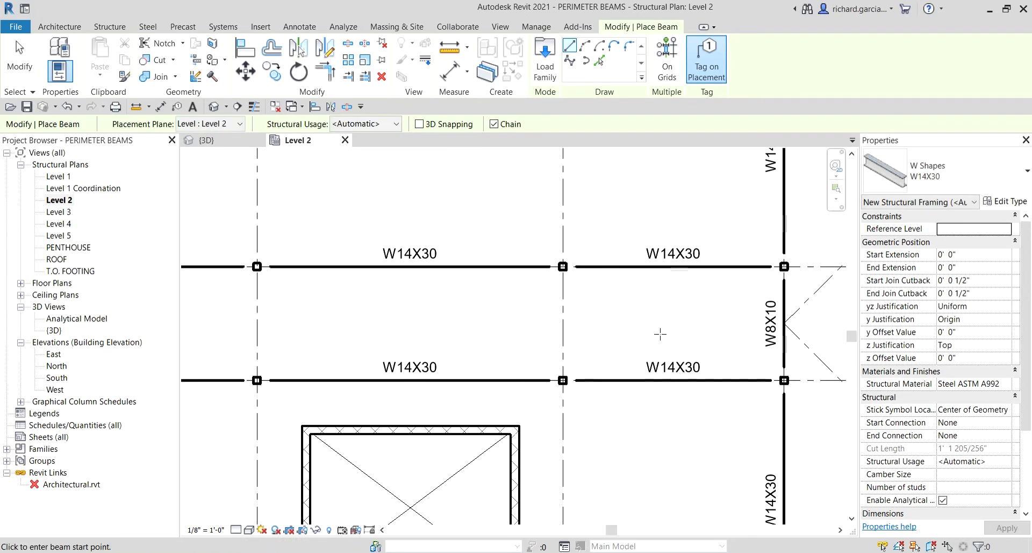
key("Escape")
scroll(649, 321, "down", 3)
scroll(649, 320, "down", 1)
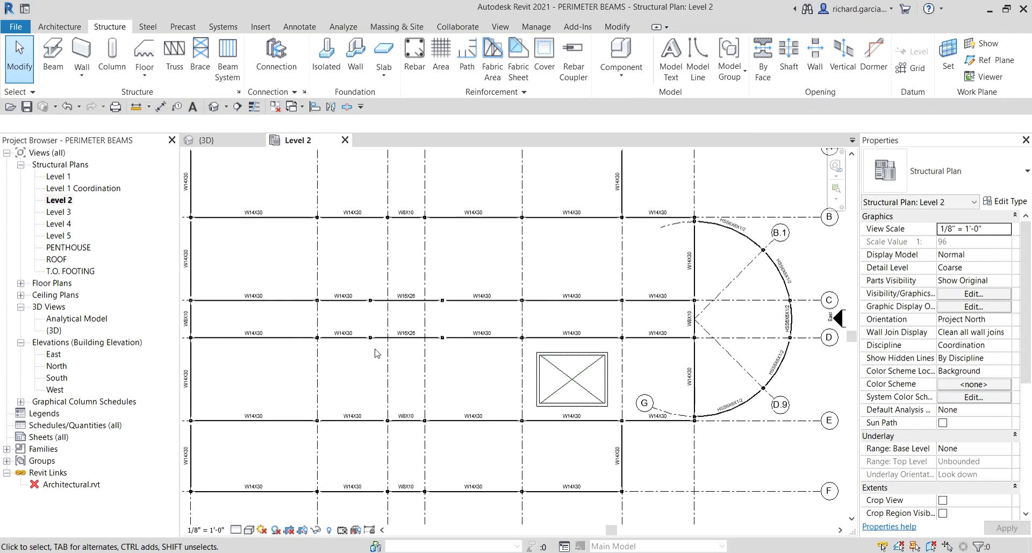
Step: Select the top vertical W14X30 beam on grid 1 and its tag
scroll(377, 352, "down", 1)
middle_click_drag(377, 352, 548, 332)
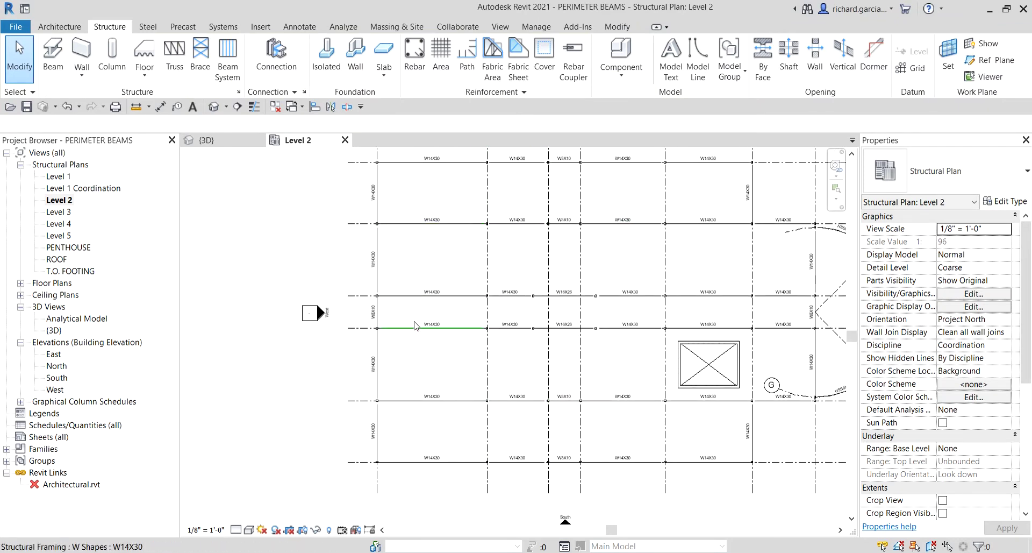
scroll(517, 482, "up", 2)
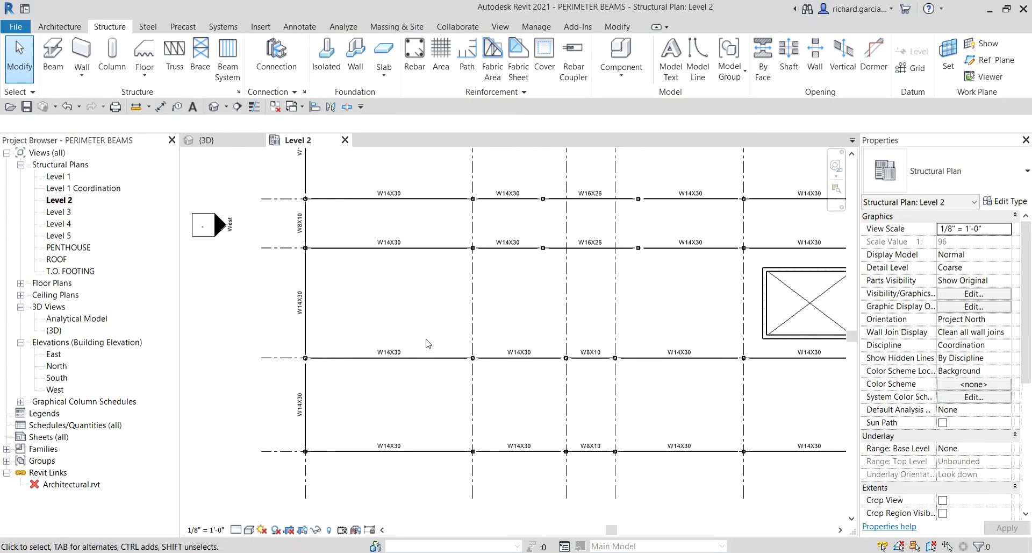
middle_click_drag(432, 290, 453, 498)
scroll(422, 362, "down", 2)
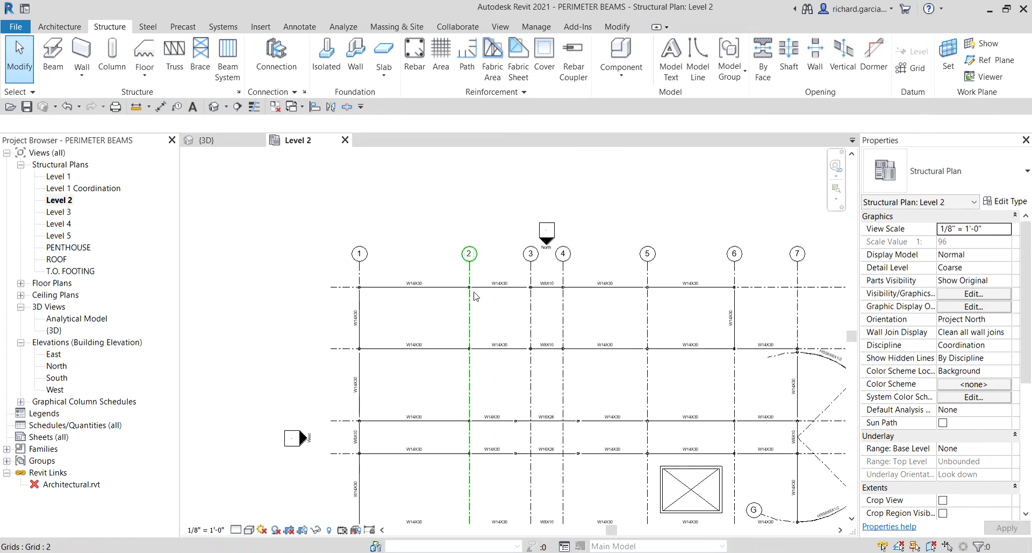
middle_click_drag(491, 411, 540, 329)
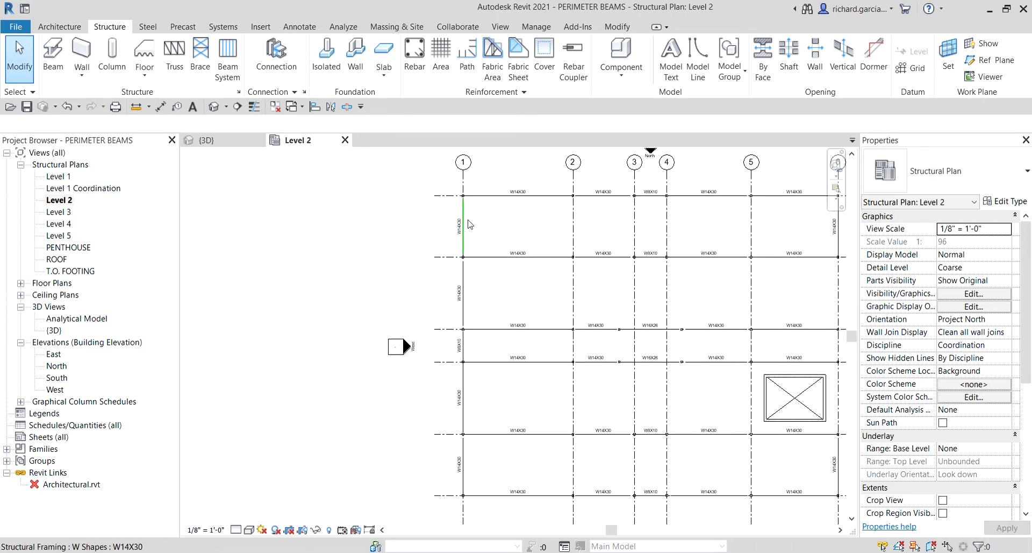
scroll(475, 199, "up", 4)
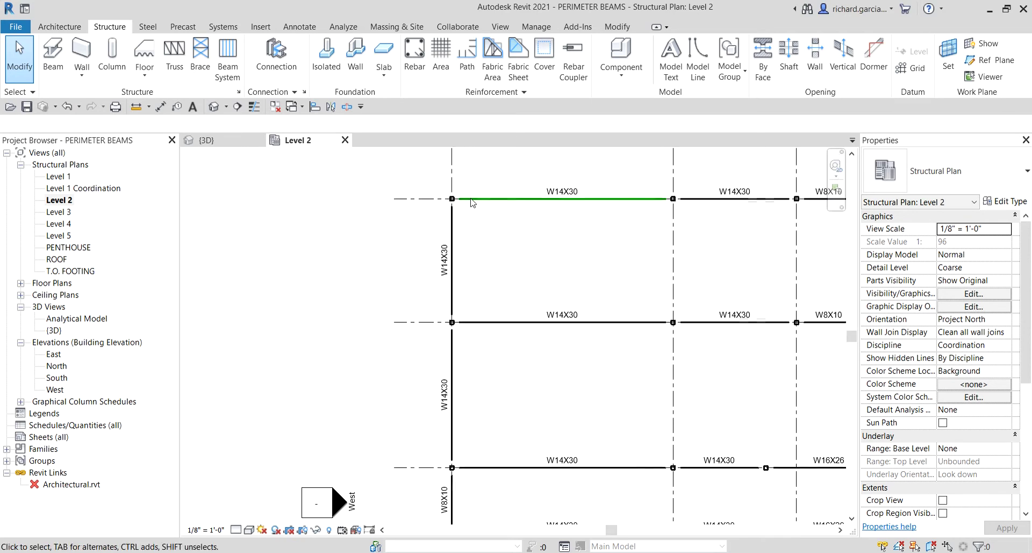
left_click(447, 229)
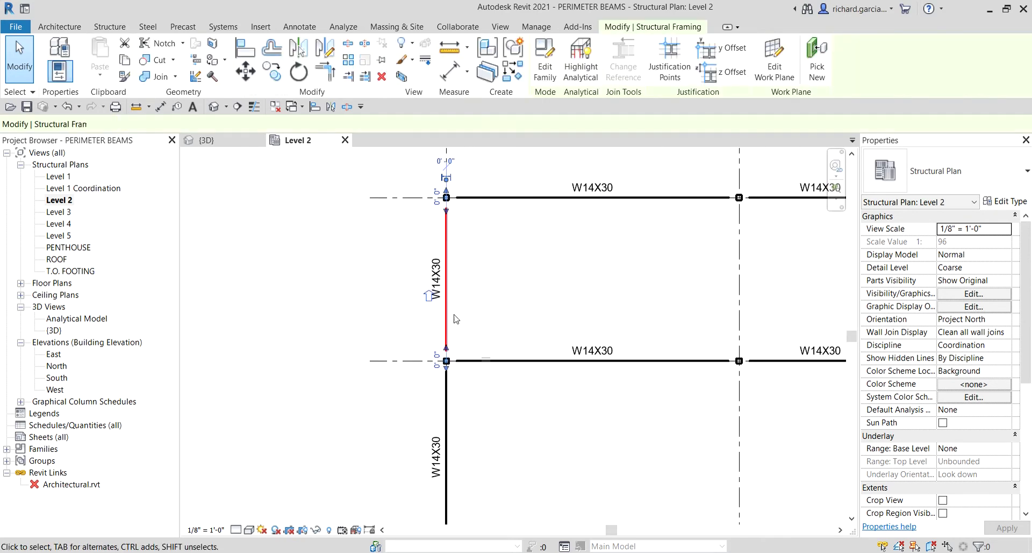
left_click(431, 259, "ctrl")
Step: Add the remaining grid 1 beams and tags, including the W8X10, for 10 items
middle_click_drag(554, 346, 507, 282)
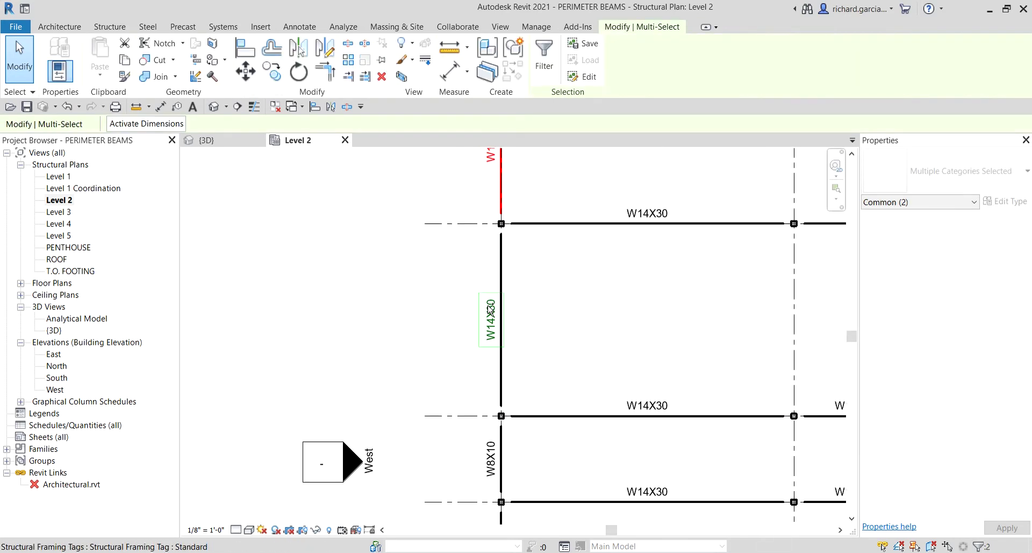
middle_click_drag(600, 414, 627, 233)
left_click(627, 233, "ctrl")
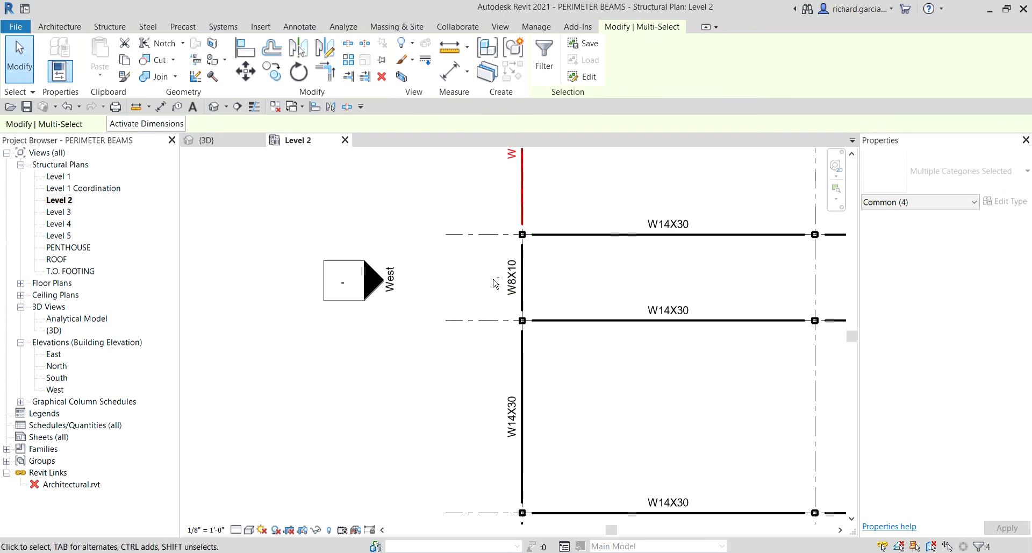
left_click(510, 284, "ctrl")
left_click(524, 304, "ctrl")
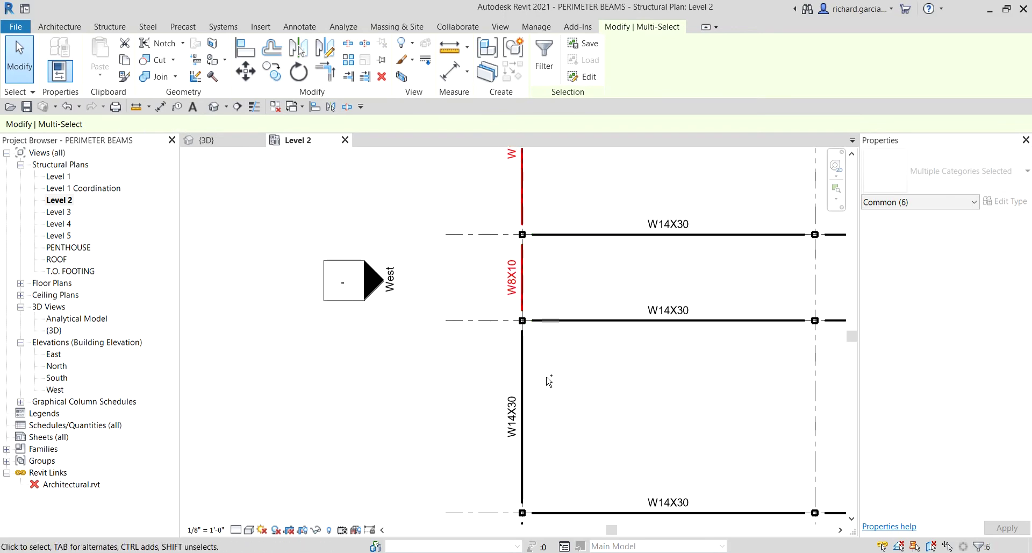
left_click(525, 377, "ctrl")
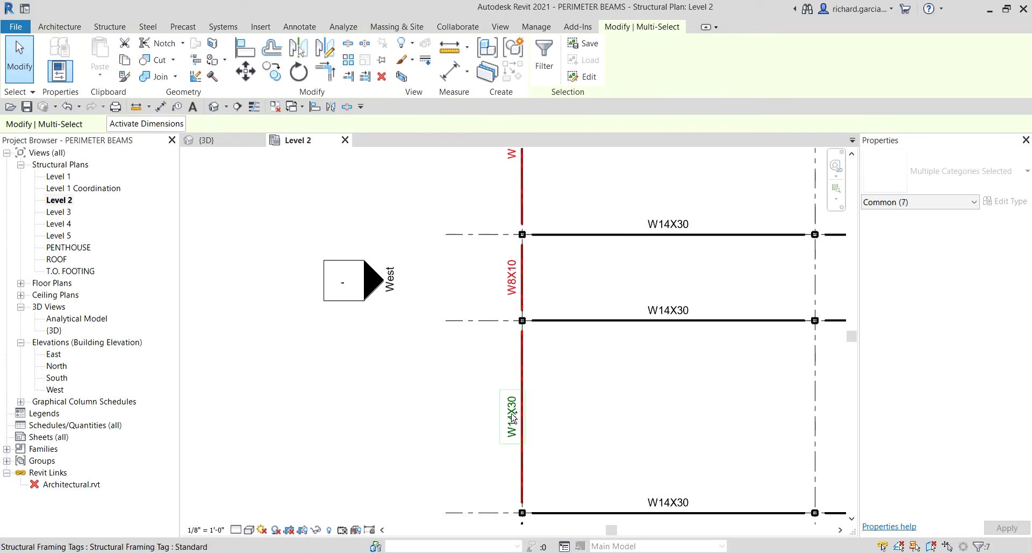
scroll(558, 383, "down", 5)
middle_click_drag(715, 331, 639, 186)
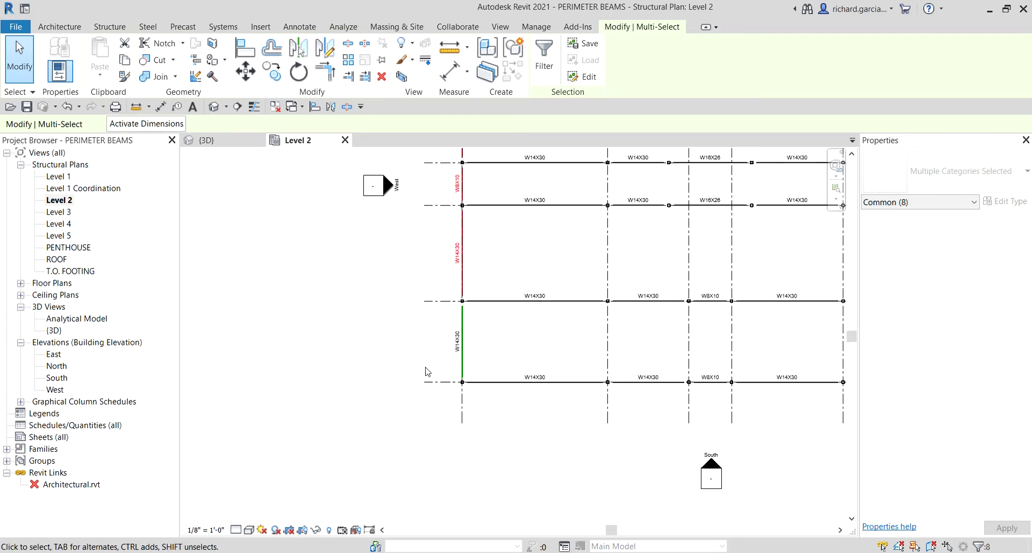
scroll(425, 371, "up", 4)
left_click(491, 311, "ctrl")
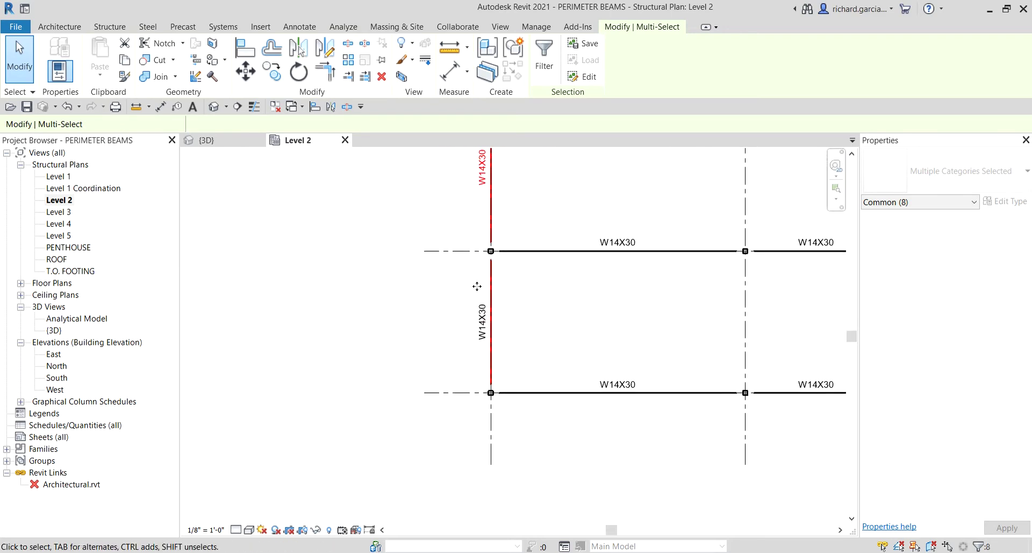
left_click(486, 324, "ctrl")
scroll(596, 368, "down", 3)
middle_click_drag(615, 394, 530, 521)
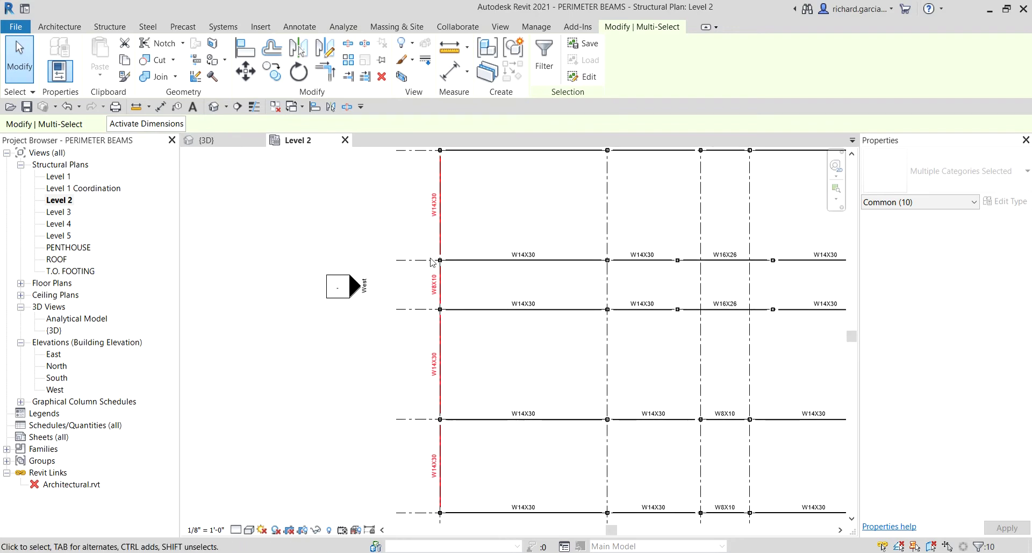
Step: Copy the selected beams with Multiple checked from grid 1 onto grid 2
left_click(271, 69)
middle_click_drag(561, 245, 526, 386)
middle_click_drag(478, 320, 486, 416)
scroll(436, 251, "up", 1)
scroll(437, 251, "up", 1)
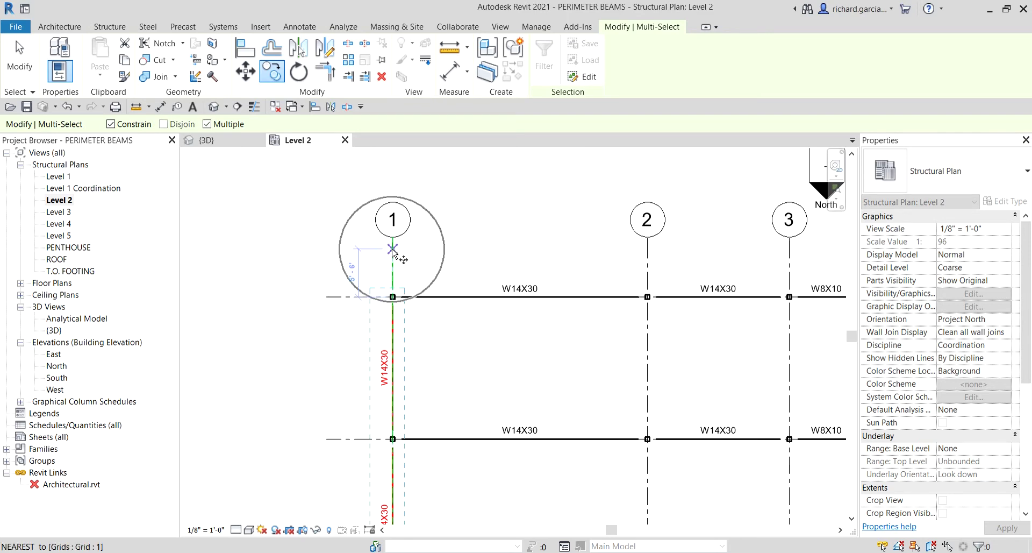
left_click(393, 249)
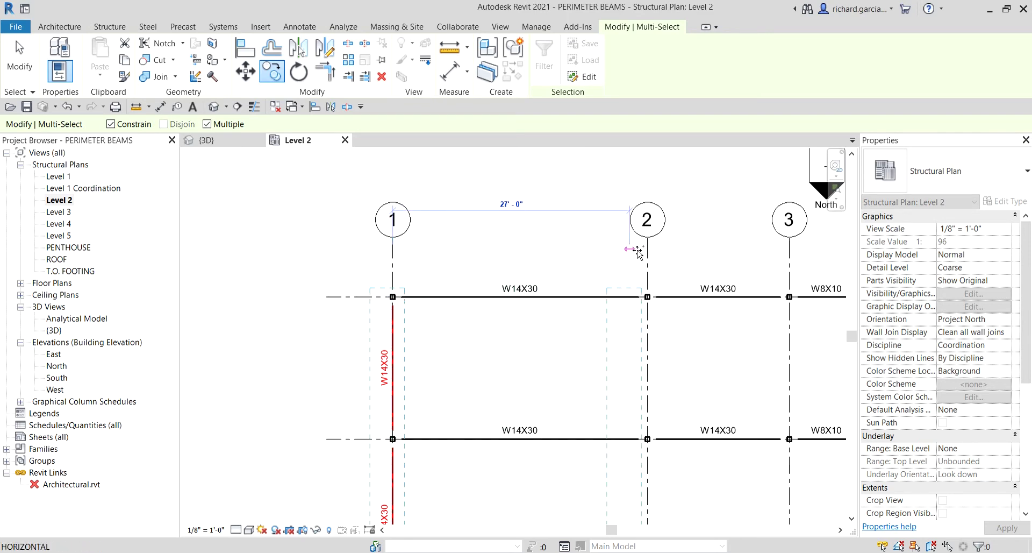
left_click(648, 251)
Step: Place further copies on grids 3 and 5, then finish copying
middle_click_drag(754, 249, 446, 201)
scroll(445, 201, "down", 1)
left_click(472, 200)
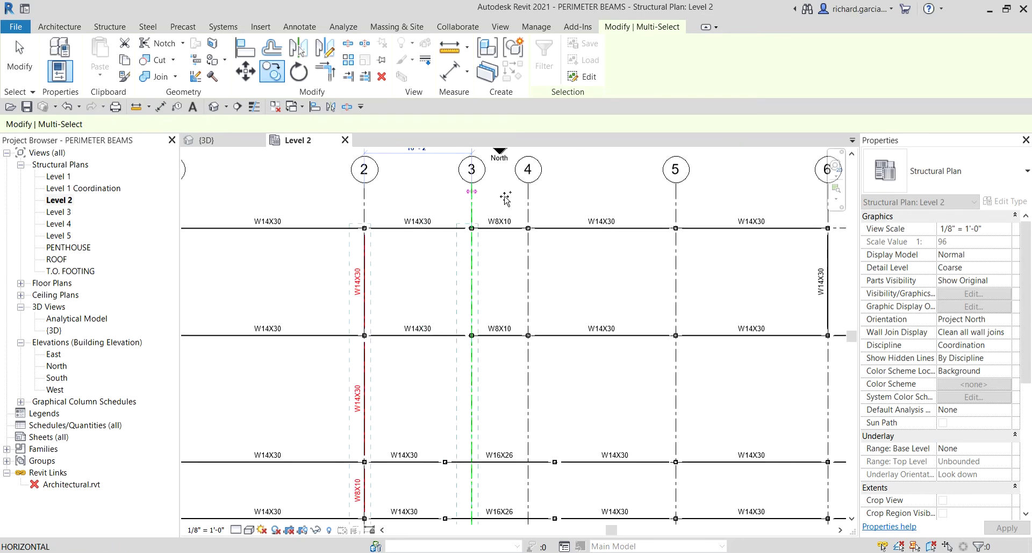
scroll(552, 202, "down", 2)
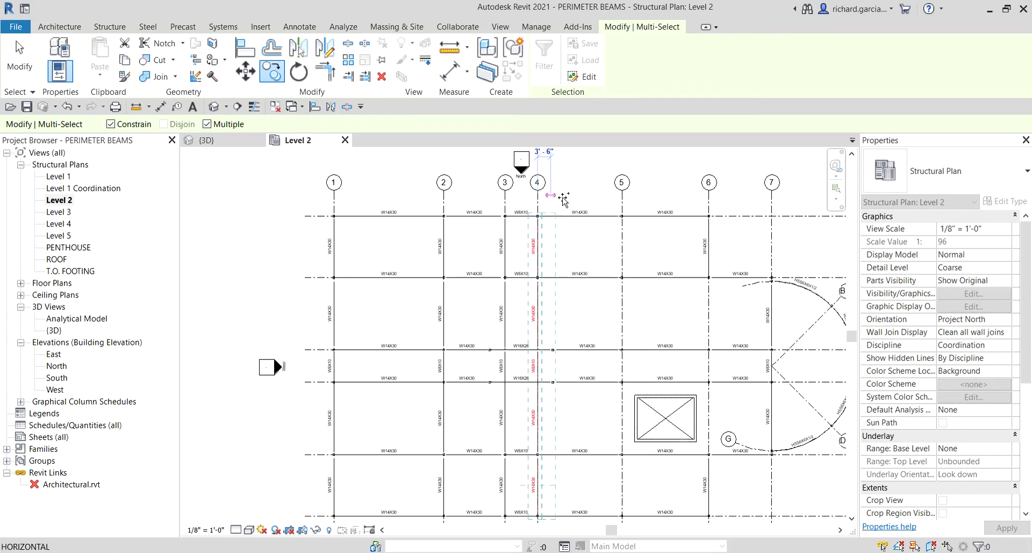
middle_click_drag(646, 230, 511, 202)
scroll(509, 188, "up", 1)
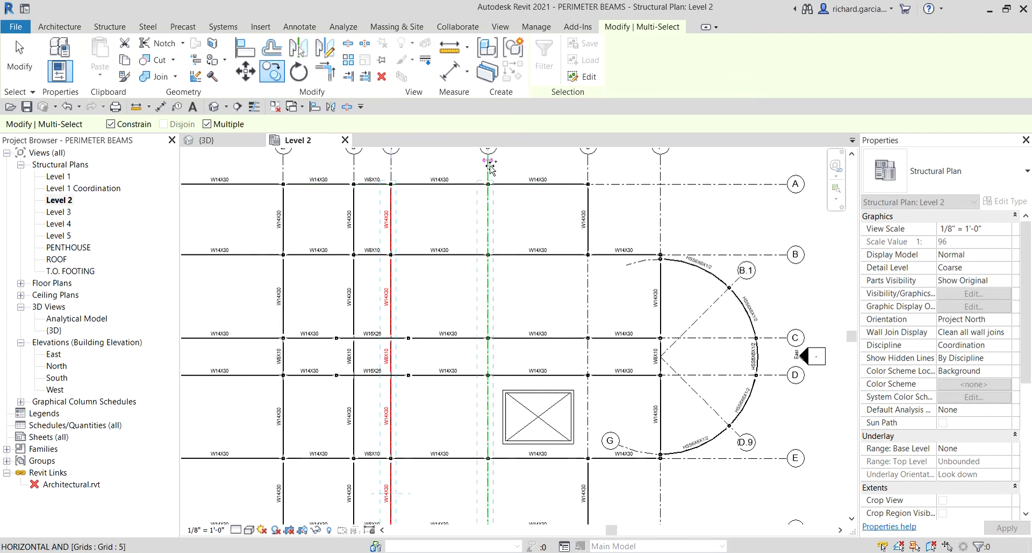
left_click(490, 167)
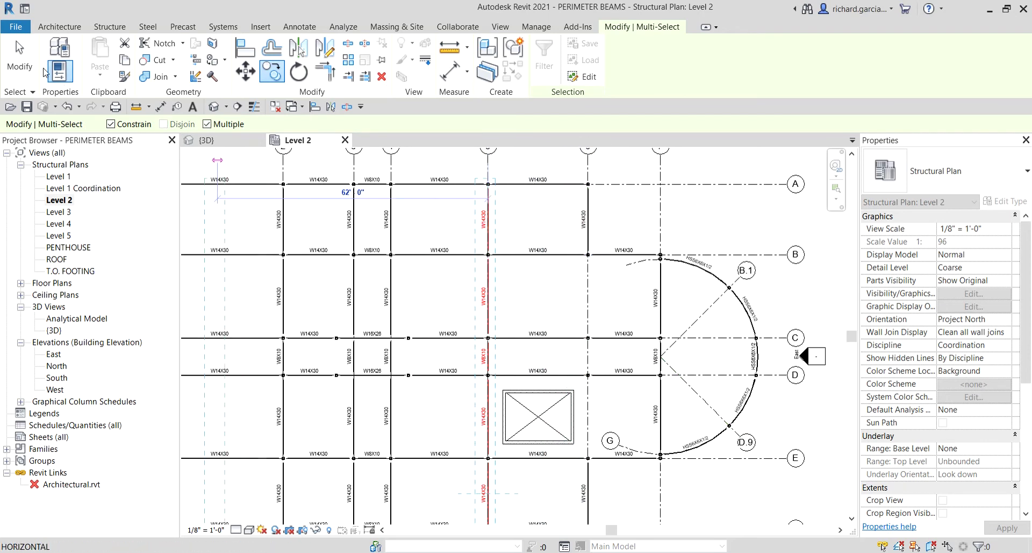
left_click(26, 59)
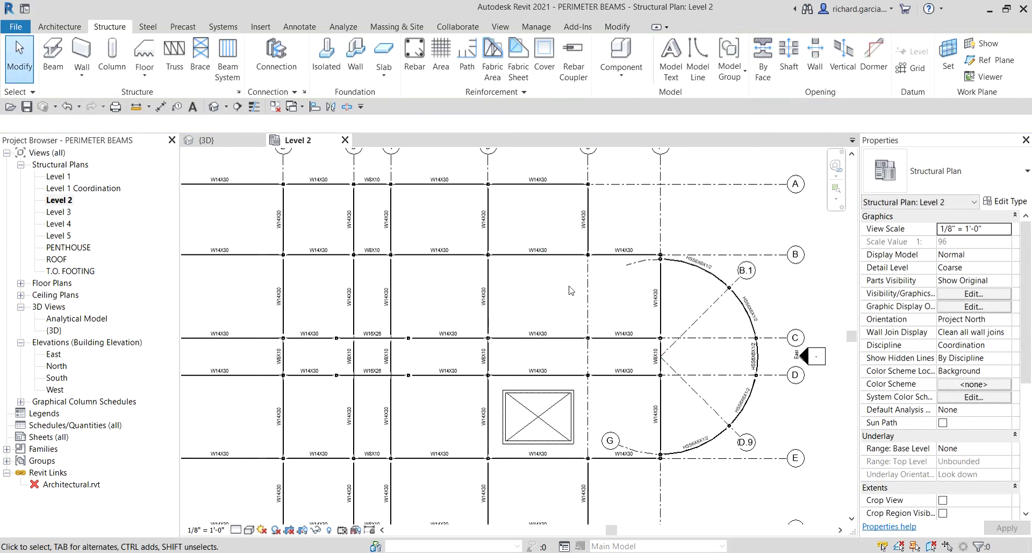
scroll(614, 226, "up", 3)
Step: Draw a vertical W14X30 beam beside the curved edge via Create Similar
left_click(568, 231)
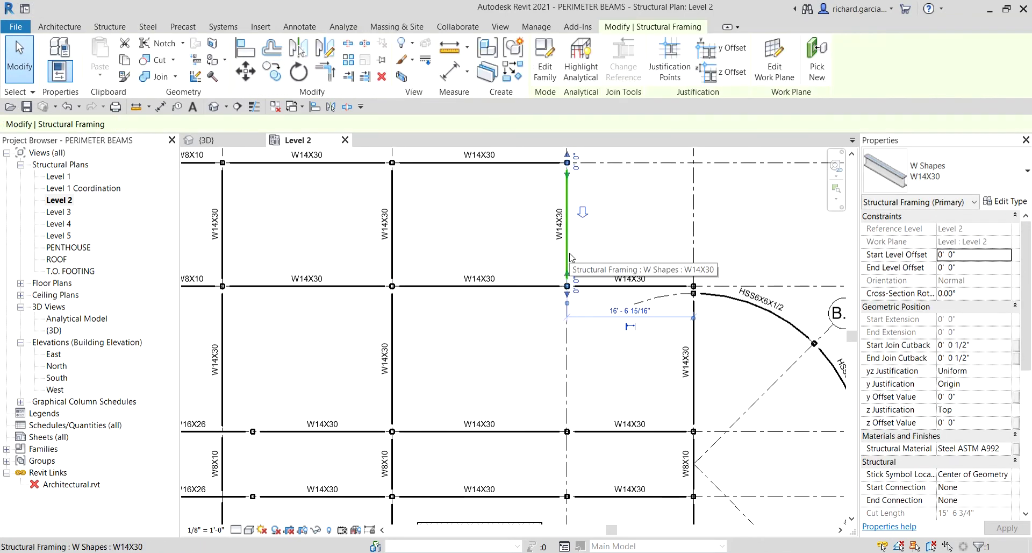
right_click(570, 238)
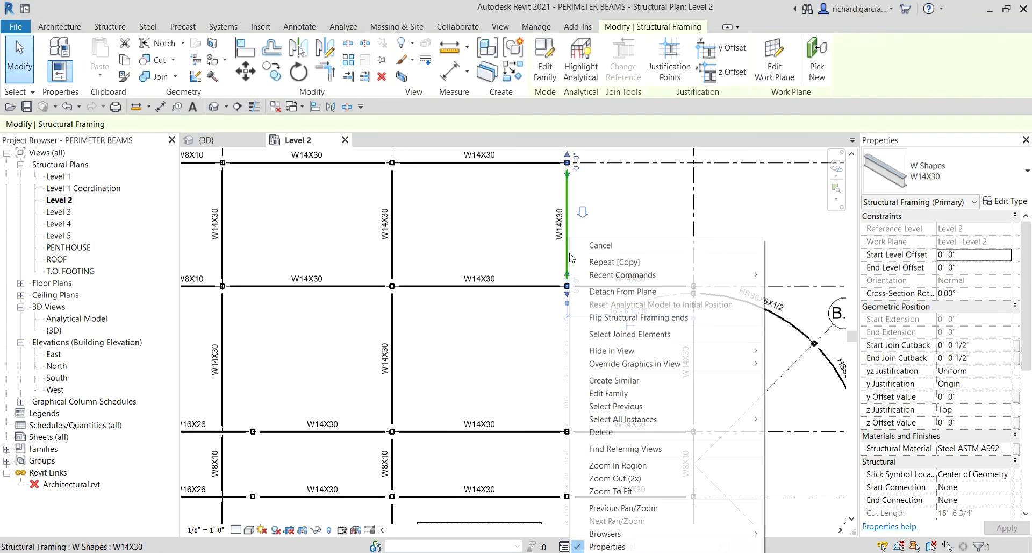
left_click(628, 380)
scroll(594, 312, "up", 3)
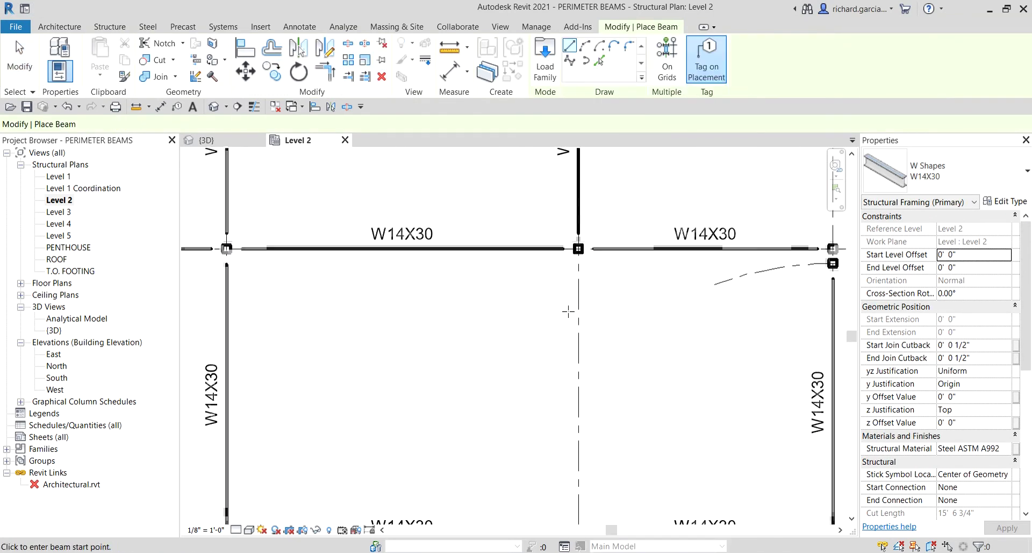
left_click(578, 248)
scroll(602, 322, "down", 3)
scroll(609, 337, "up", 2)
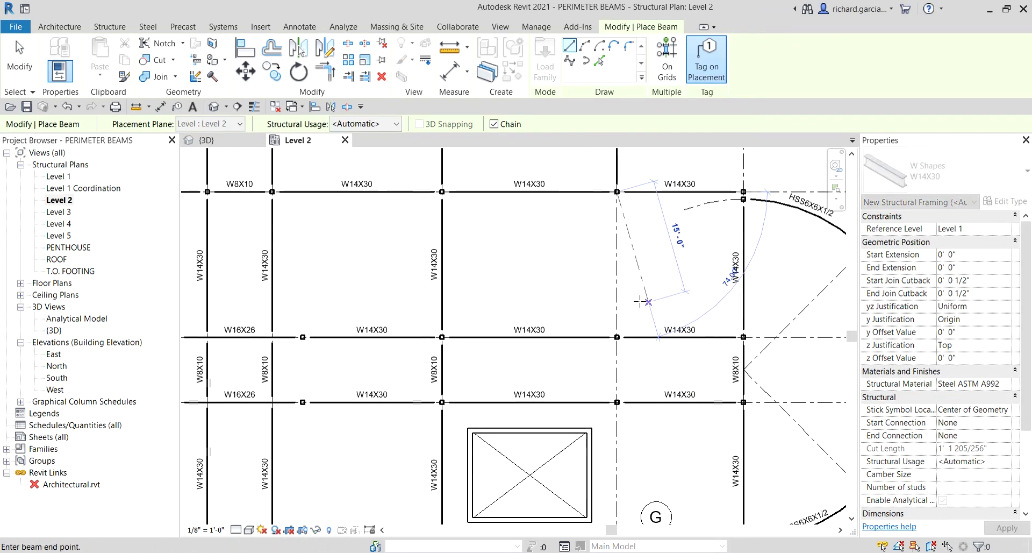
left_click(617, 337)
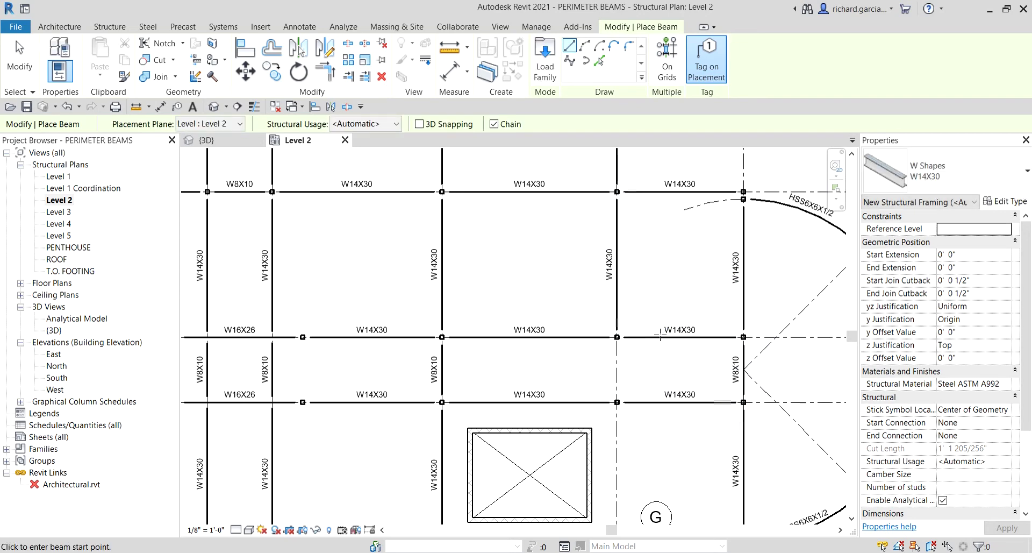
Step: Draw a W8X10 beam between the upper and lower columns
left_click(992, 178)
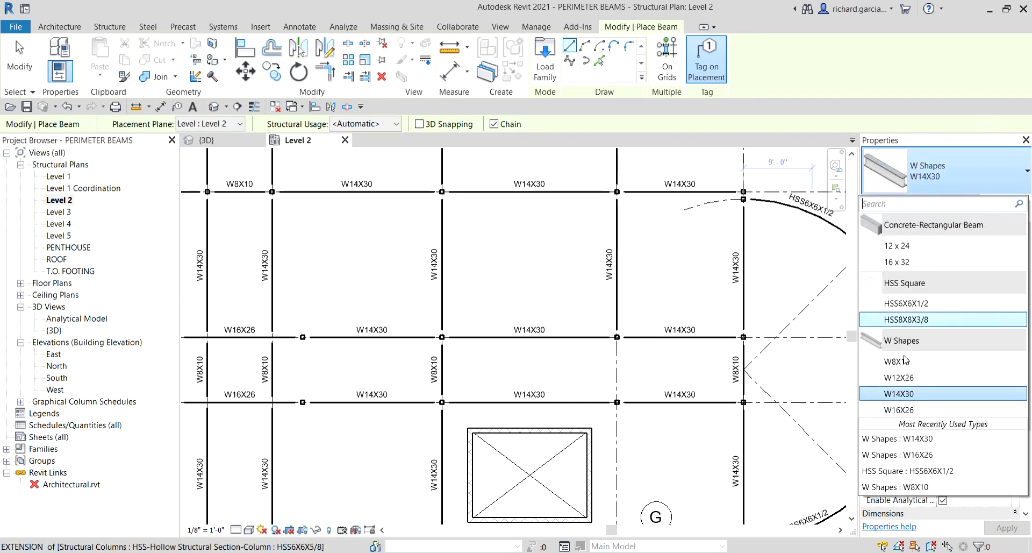
left_click(907, 367)
scroll(626, 372, "up", 3)
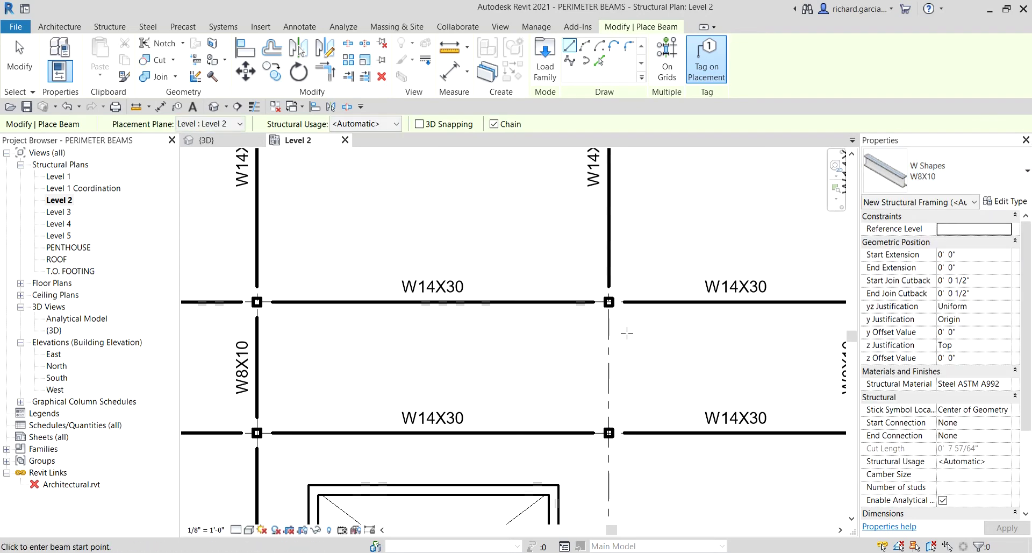
left_click(609, 302)
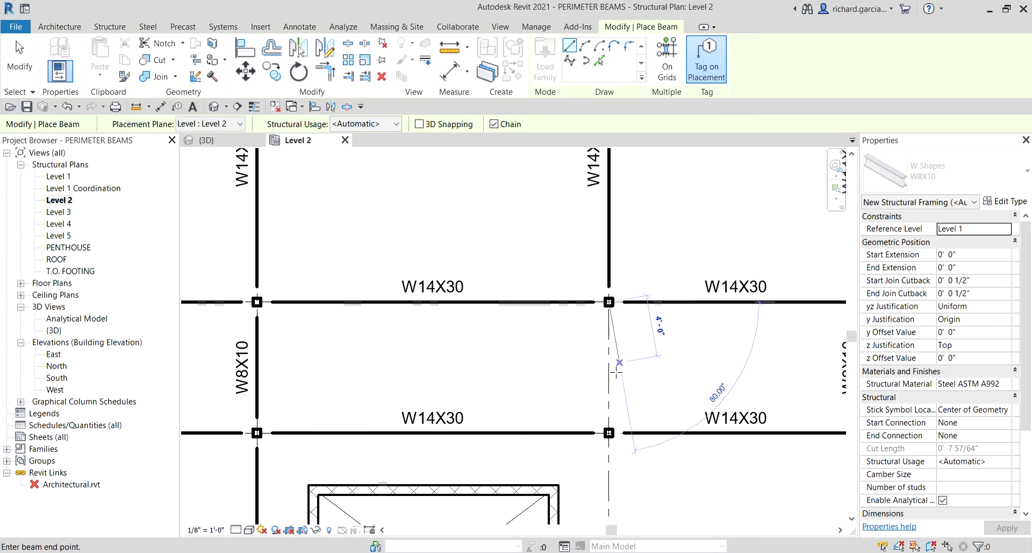
left_click(609, 432)
key("Escape")
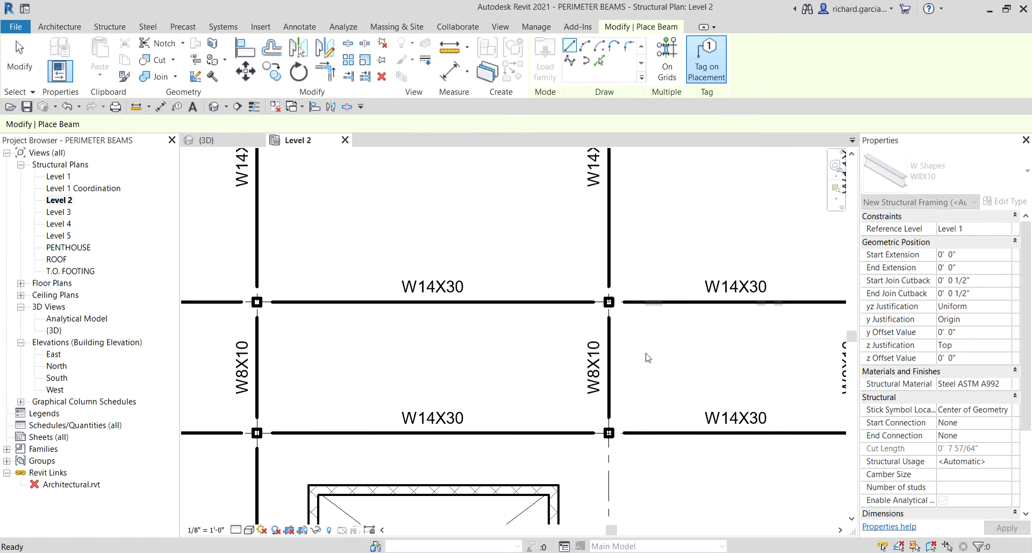
scroll(647, 353, "down", 3)
Step: Draw a W14X30 beam from the grid intersection down to the lower intersection
middle_click_drag(667, 423, 641, 201)
middle_click_drag(615, 239, 616, 359)
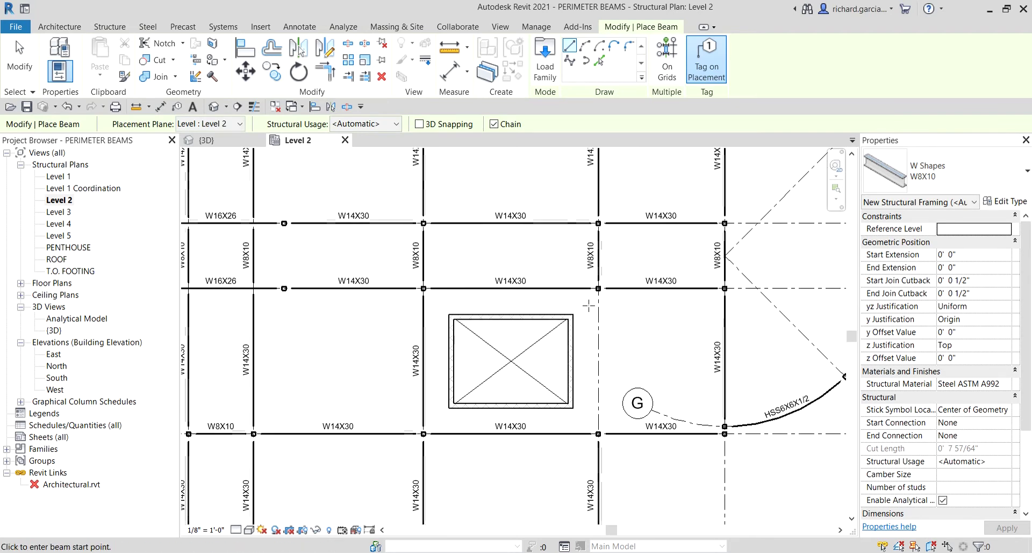
left_click(960, 176)
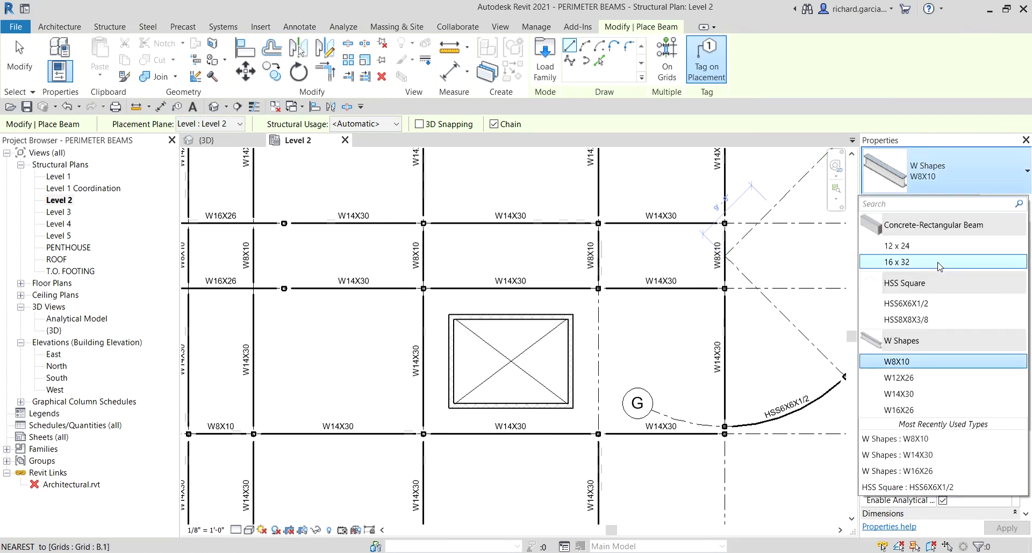
left_click(921, 395)
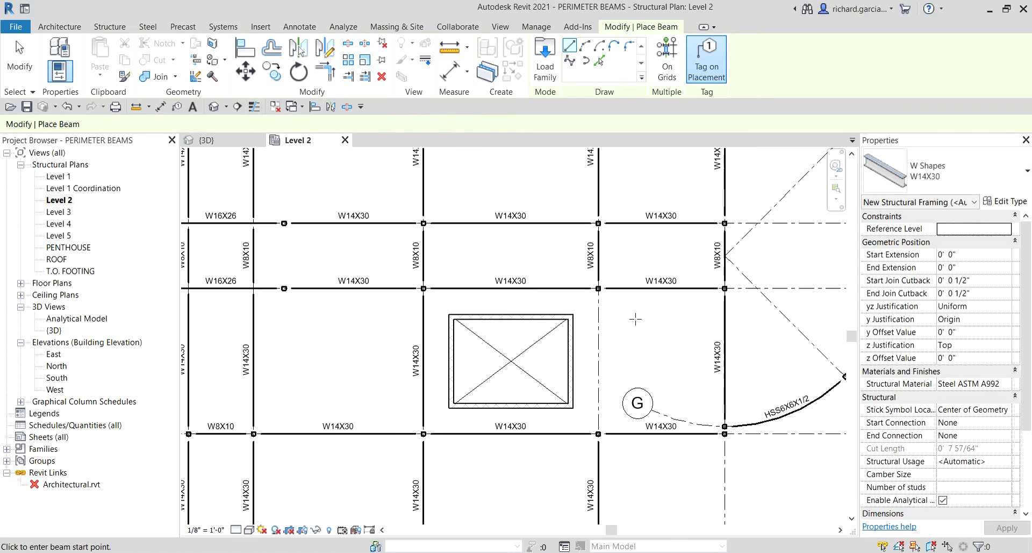
scroll(645, 317, "up", 2)
left_click(583, 272)
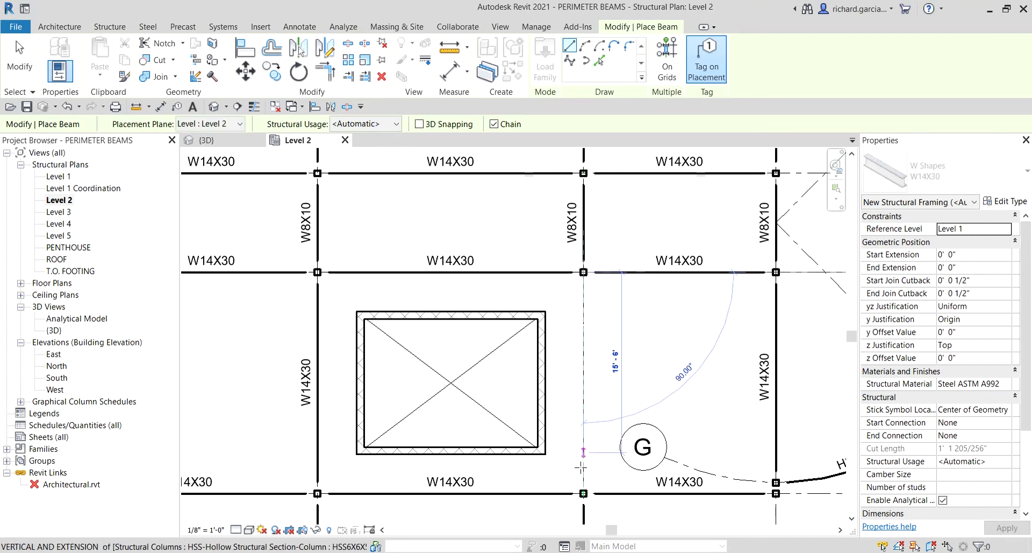
left_click(584, 493)
scroll(608, 351, "down", 1)
scroll(608, 350, "down", 3)
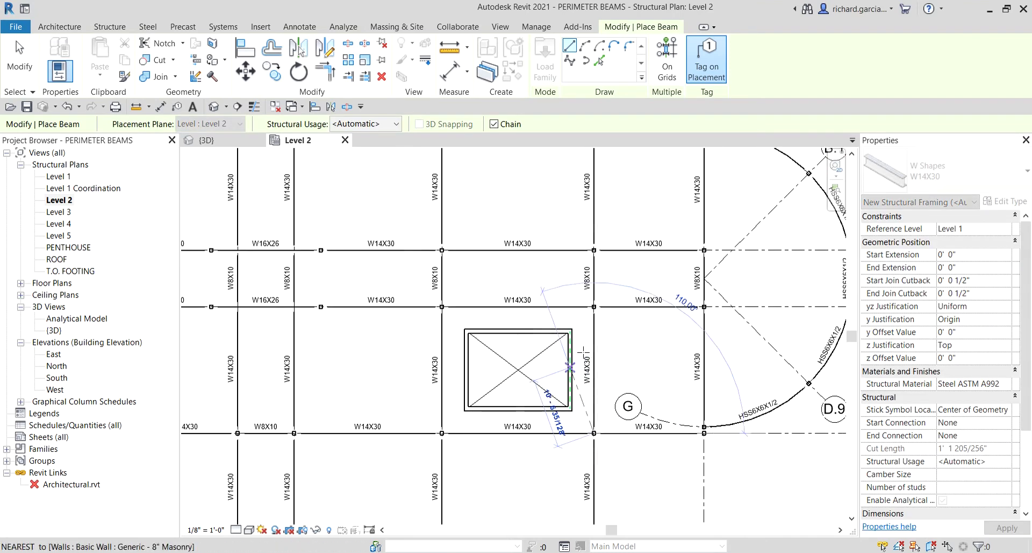
key("Escape")
key("Escape")
scroll(641, 281, "down", 3)
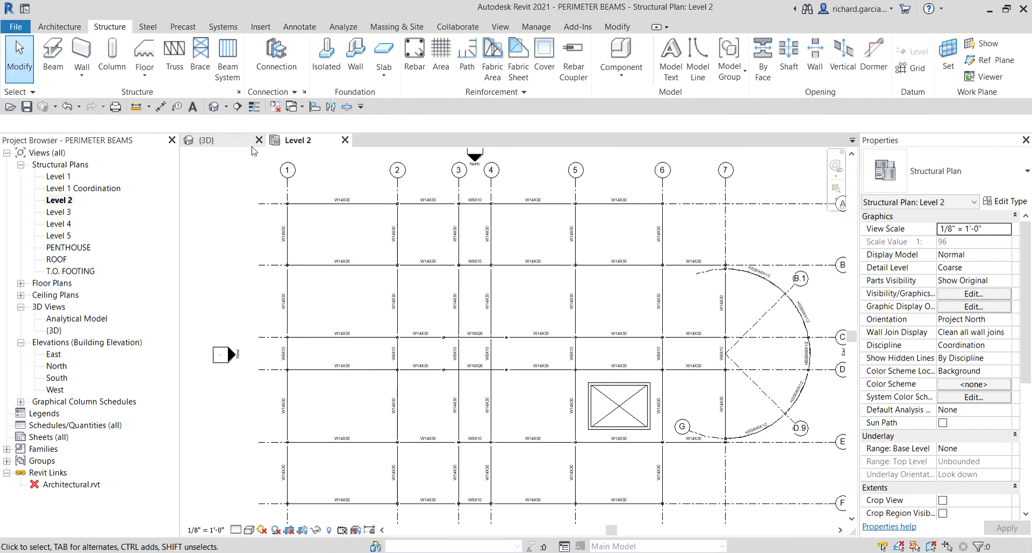
Step: Close inactive views, open the Default 3D View and orbit to see the whole building
left_click(274, 107)
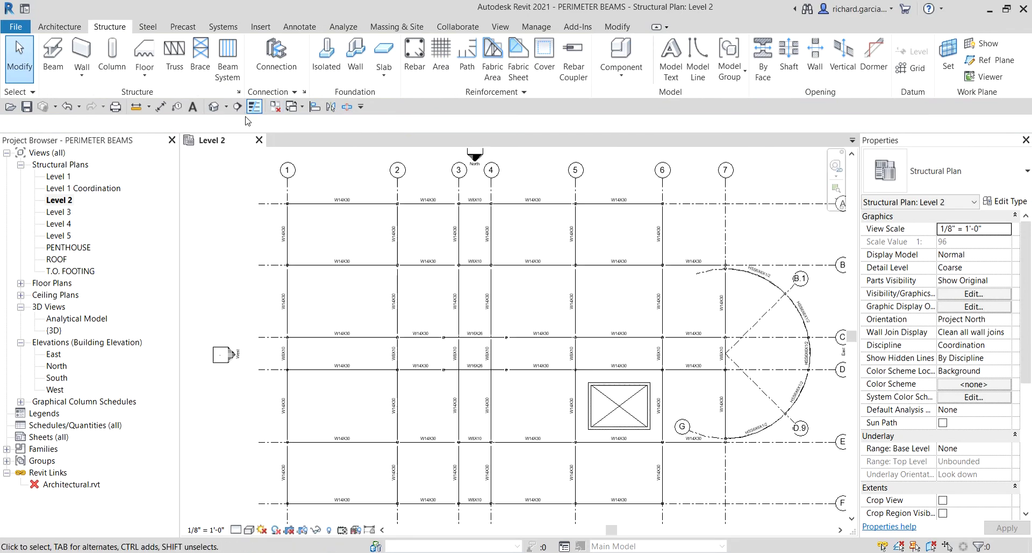
left_click(218, 110)
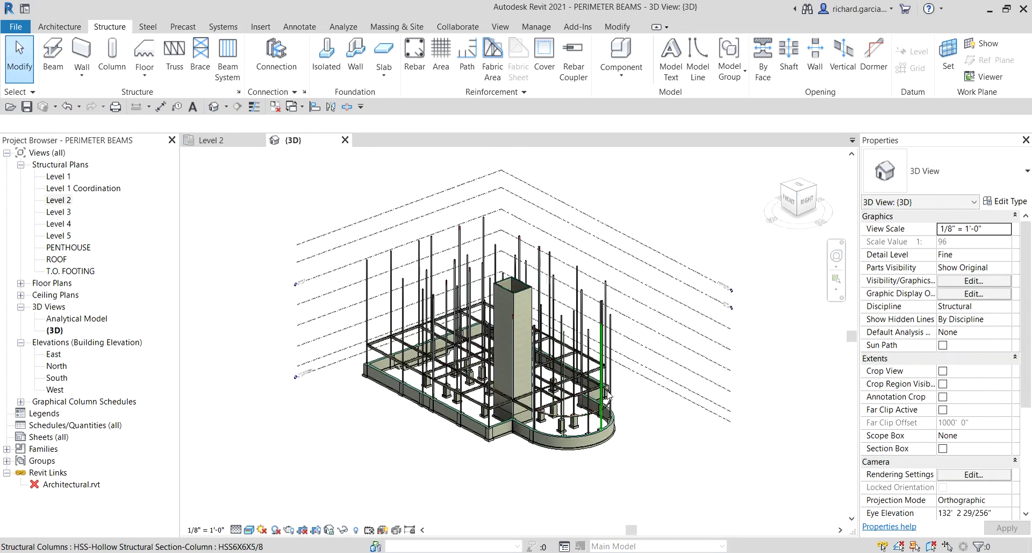
scroll(609, 397, "up", 6)
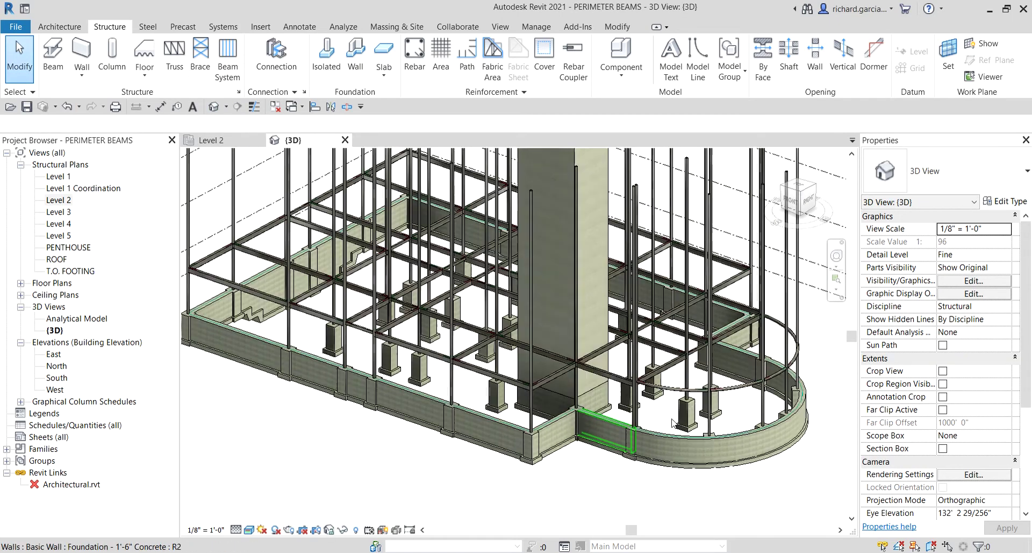
scroll(652, 417, "up", 3)
scroll(629, 417, "down", 3)
middle_click_drag(517, 426, 461, 439)
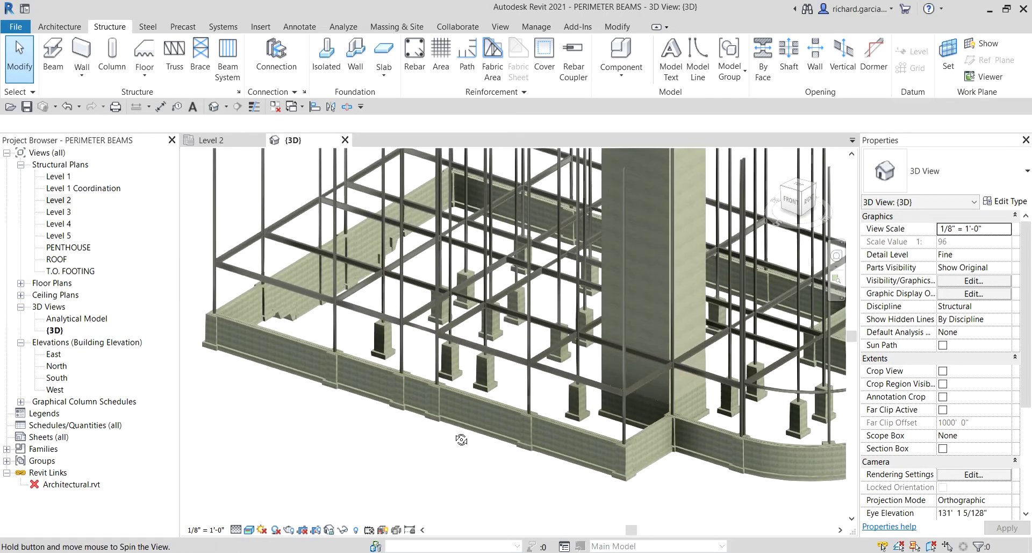
scroll(478, 376, "down", 3)
middle_click_drag(517, 366, 535, 430, "shift")
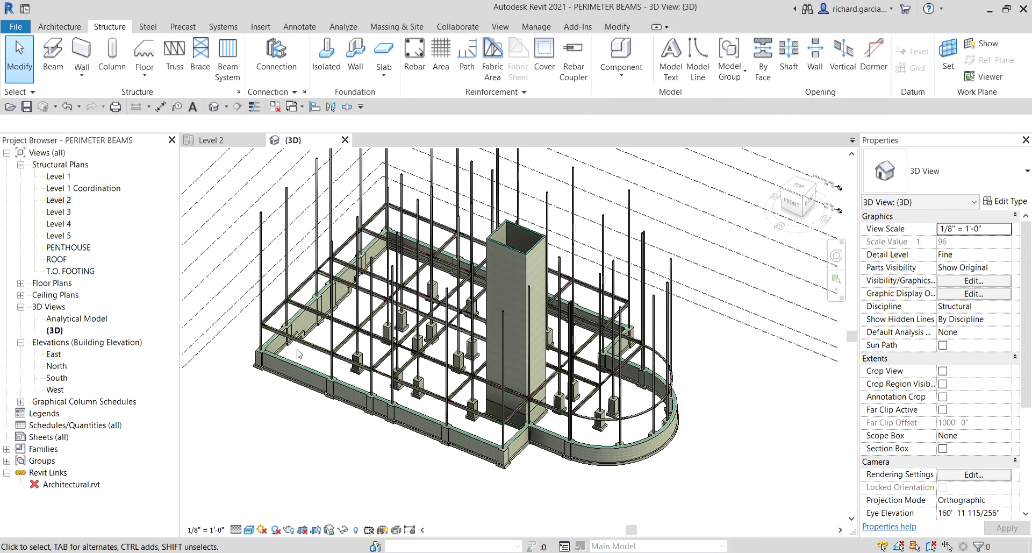
scroll(298, 354, "up", 5)
Step: Select a W14X30 beam to check it, then deselect and reframe the model
left_click(299, 329)
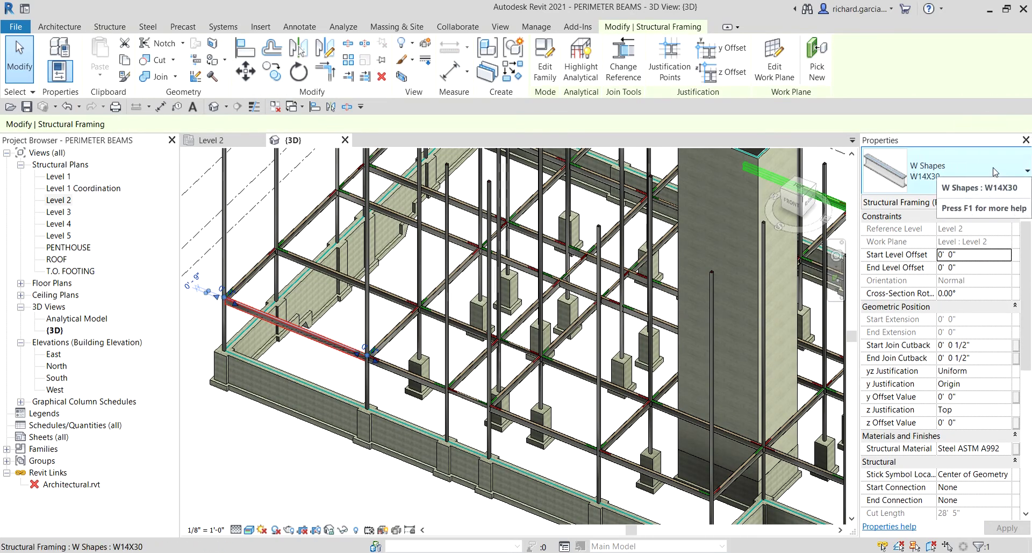
key("Escape")
scroll(662, 248, "down", 5)
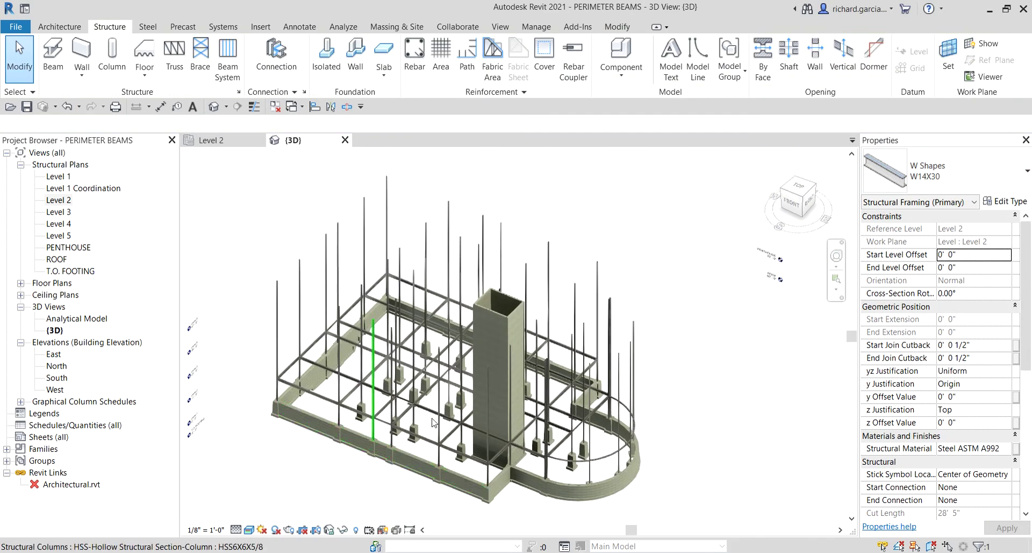
middle_click_drag(752, 463, 743, 423)
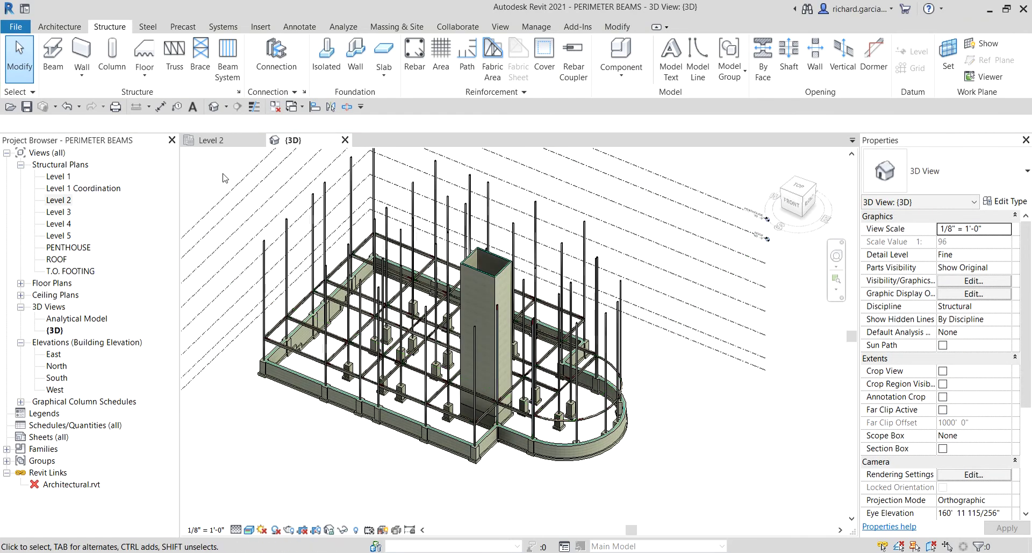
Step: Tile the Level 2 plan beside the 3D view with WT and pan to grids 2–5
left_click(215, 140)
key("w")
key("t")
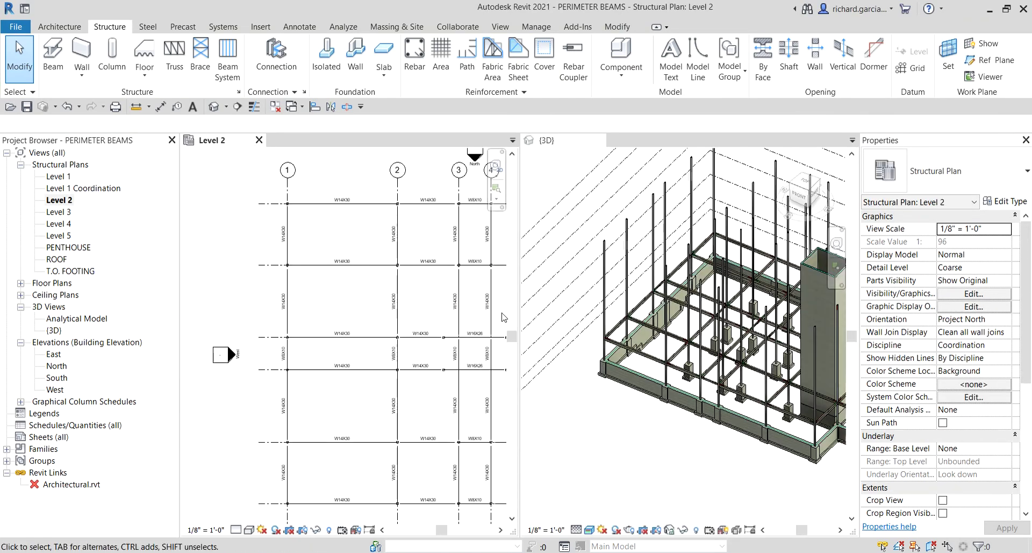
middle_click_drag(405, 330, 296, 309)
scroll(303, 312, "down", 2)
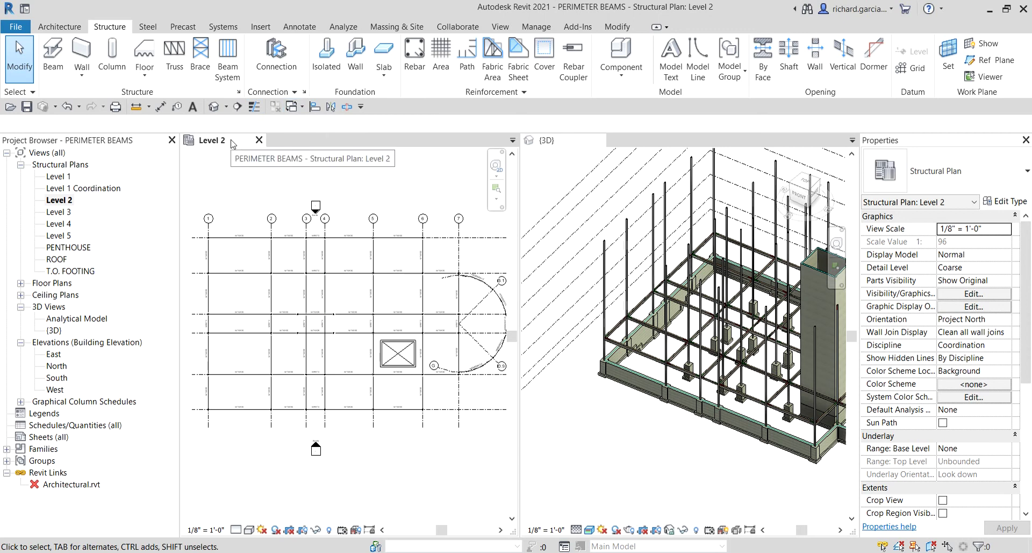
Step: Float the Level 2 plan in its own window and maximize it to full screen
left_click_drag(235, 143, 404, 238)
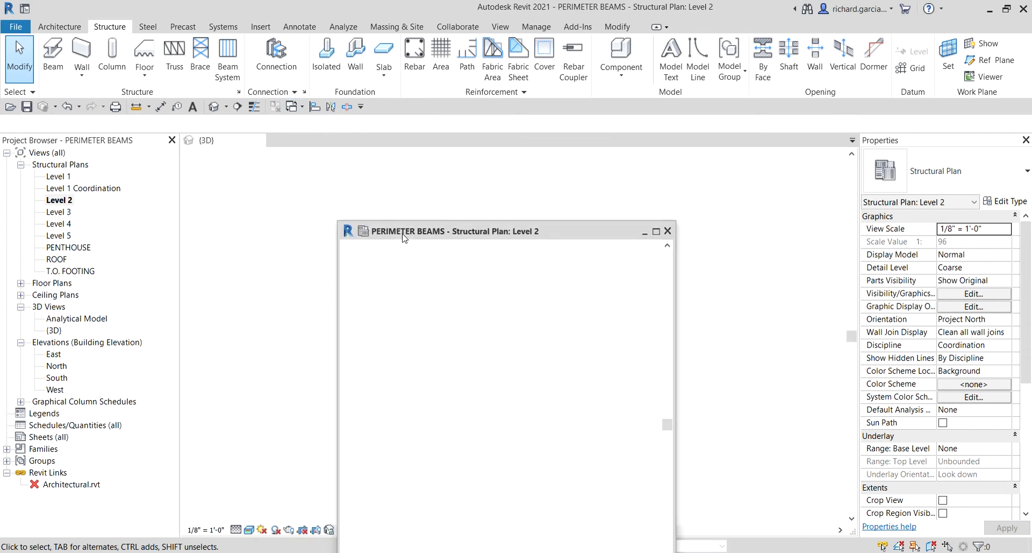
left_click(644, 232)
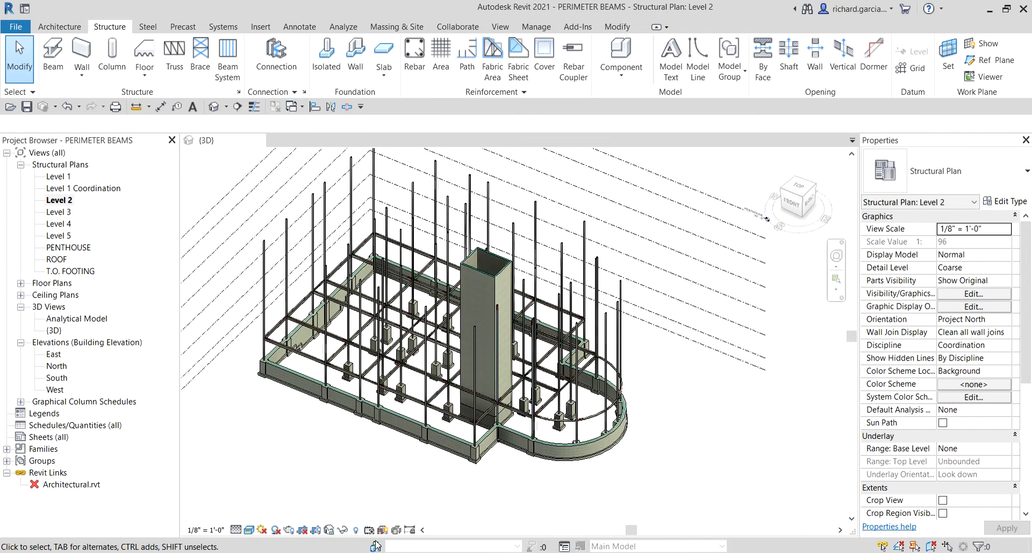
double_click(68, 202)
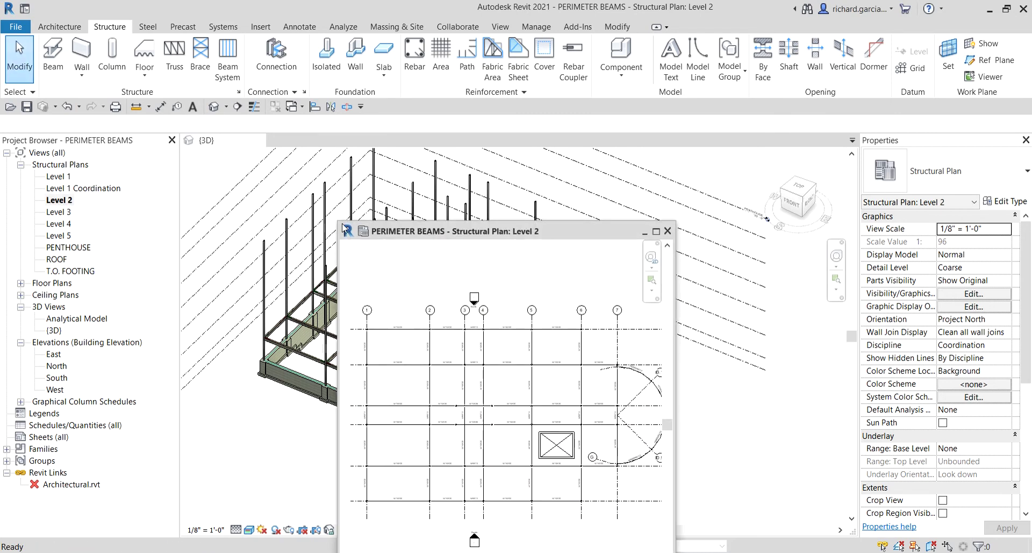
left_click(655, 232)
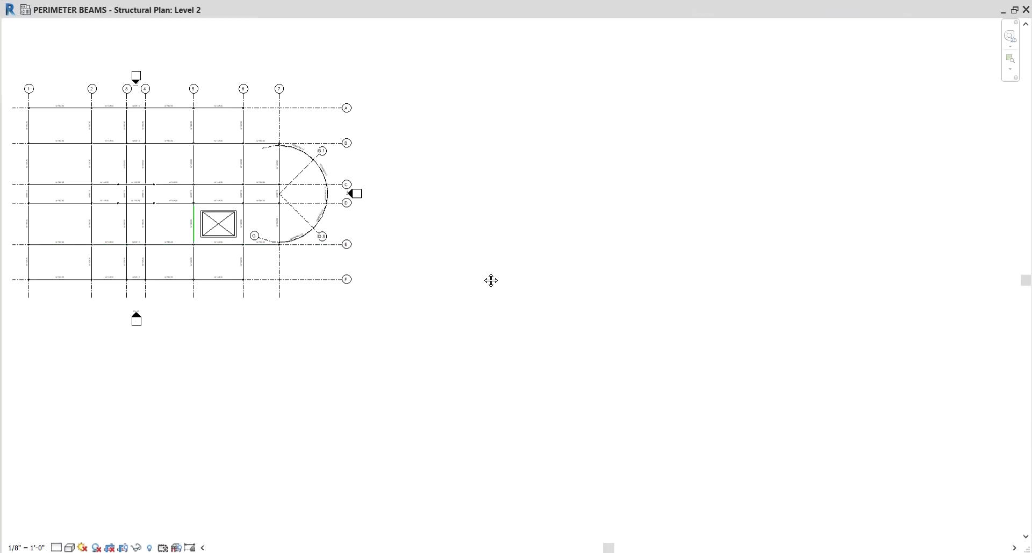
scroll(509, 254, "up", 4)
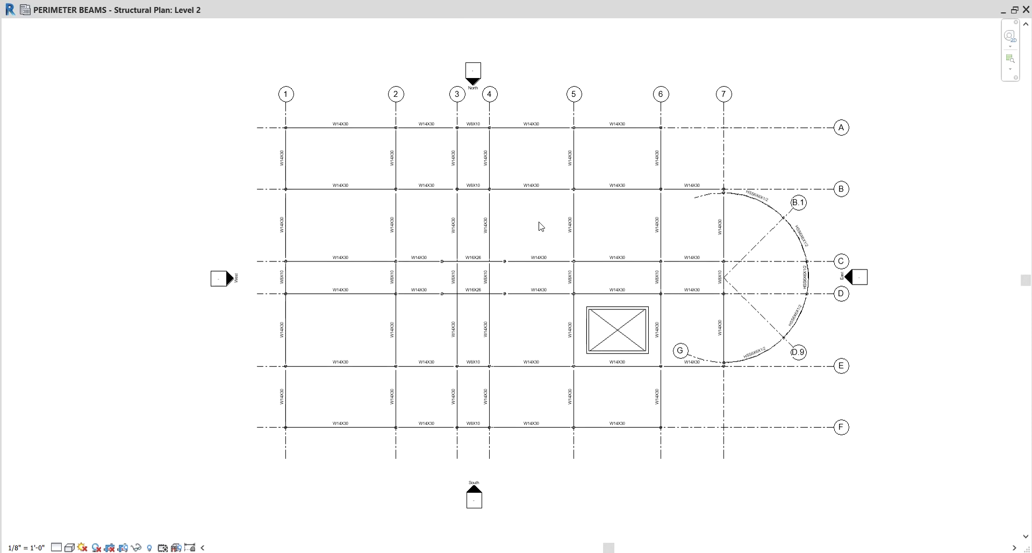
left_click(56, 546)
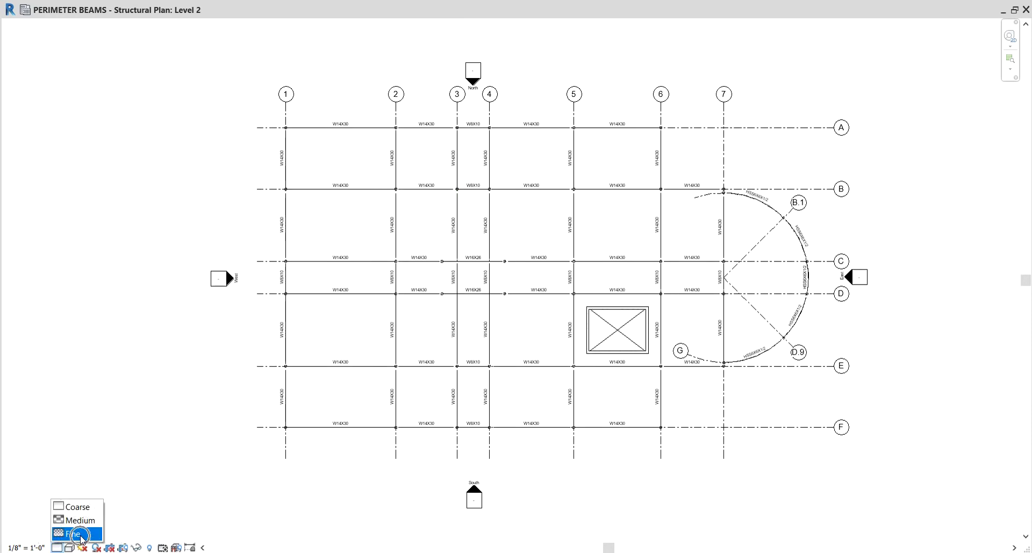
Step: Set the Level 2 plan's detail level to Fine
left_click(80, 534)
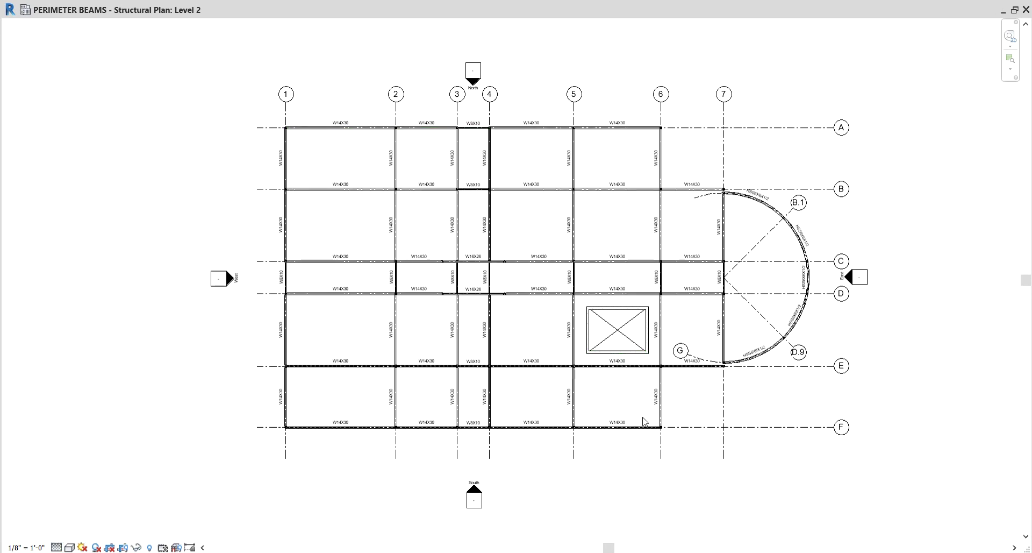
scroll(645, 422, "up", 3)
scroll(468, 210, "down", 3)
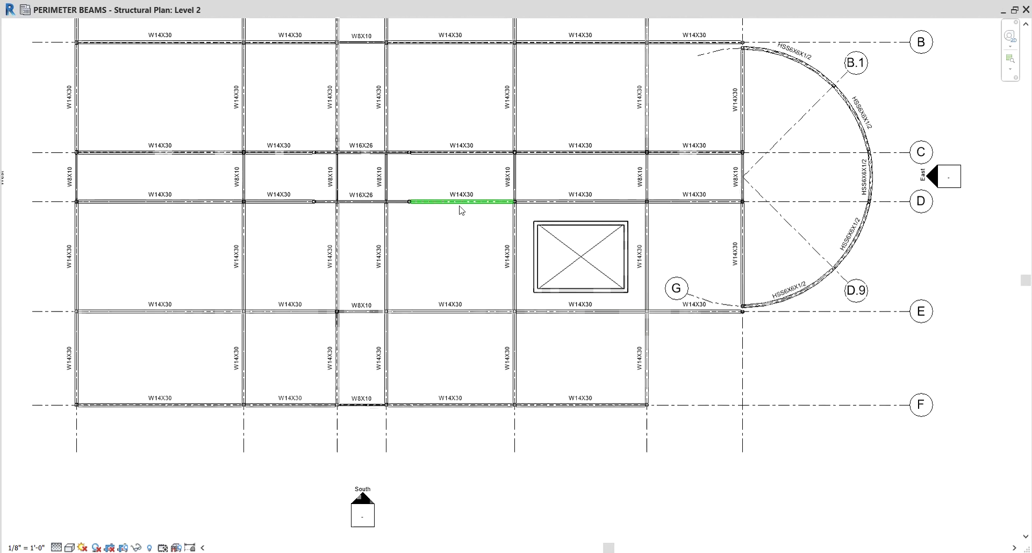
scroll(392, 358, "down", 2)
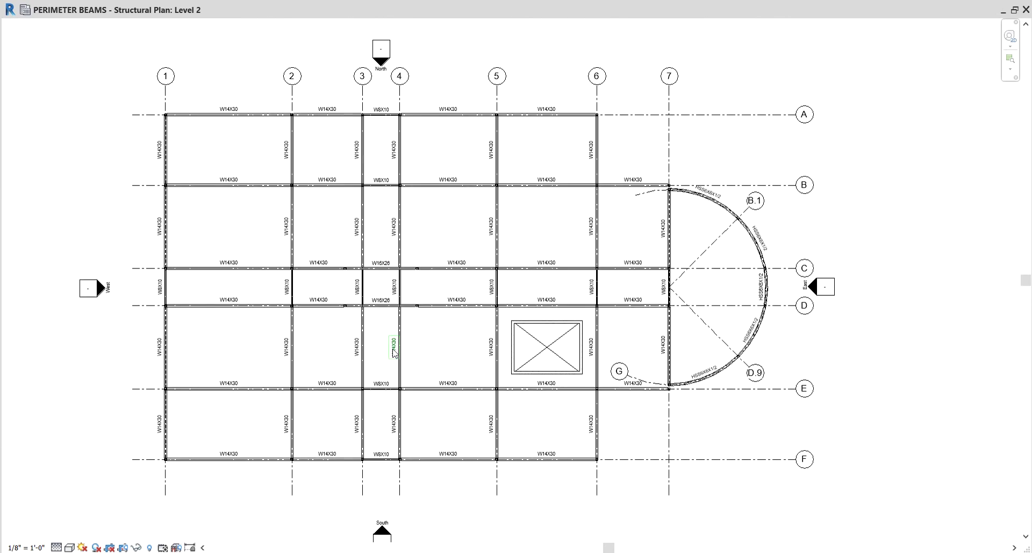
Step: Restore the plan window down and dock it back as a tab
left_click(1014, 9)
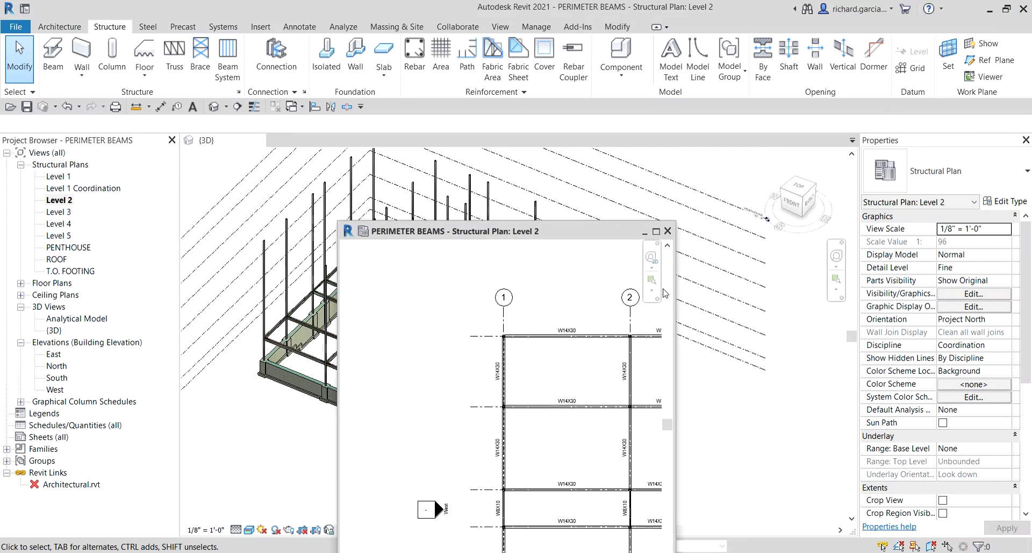
left_click(758, 347)
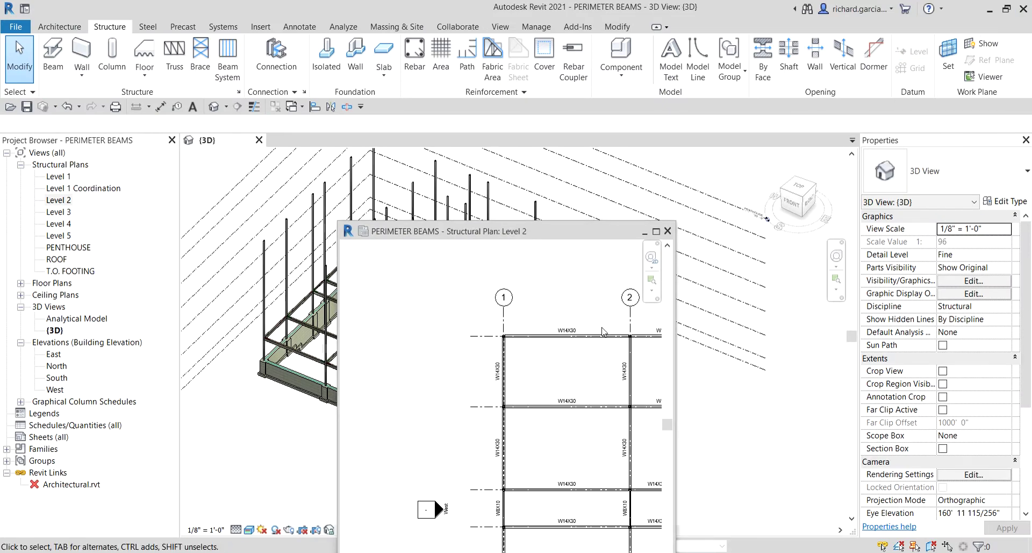
left_click_drag(544, 228, 396, 153)
Step: Tile the Level 2 plan beside the 3D view with WT and reframe the plan
key("w")
key("t")
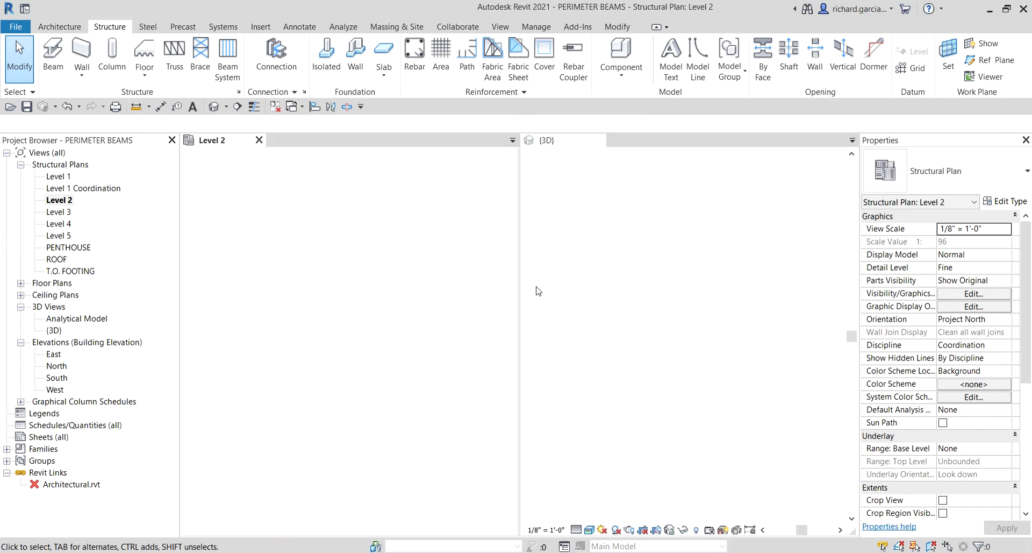
scroll(395, 333, "down", 3)
middle_click_drag(414, 328, 244, 269)
scroll(348, 293, "down", 1)
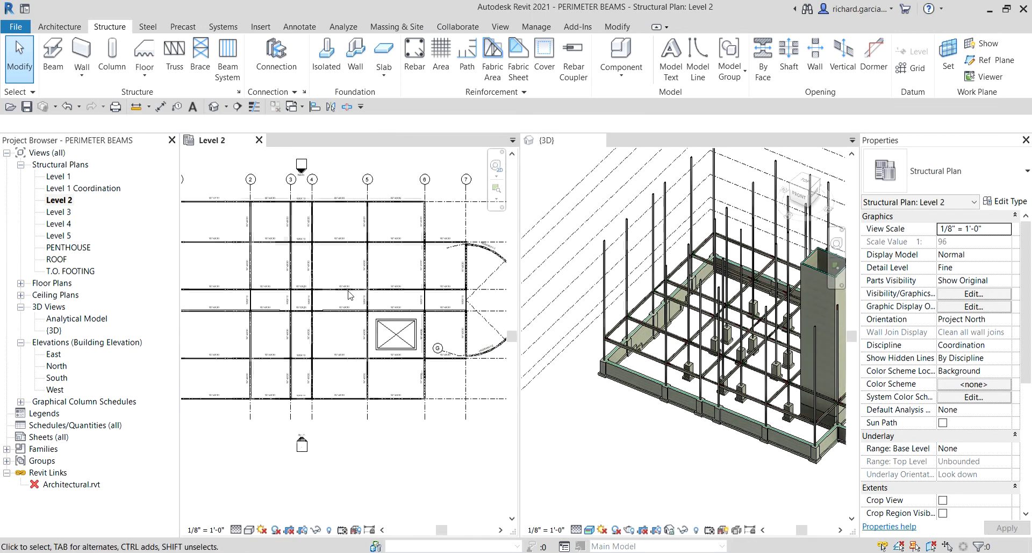
scroll(718, 354, "down", 1)
scroll(719, 358, "down", 1)
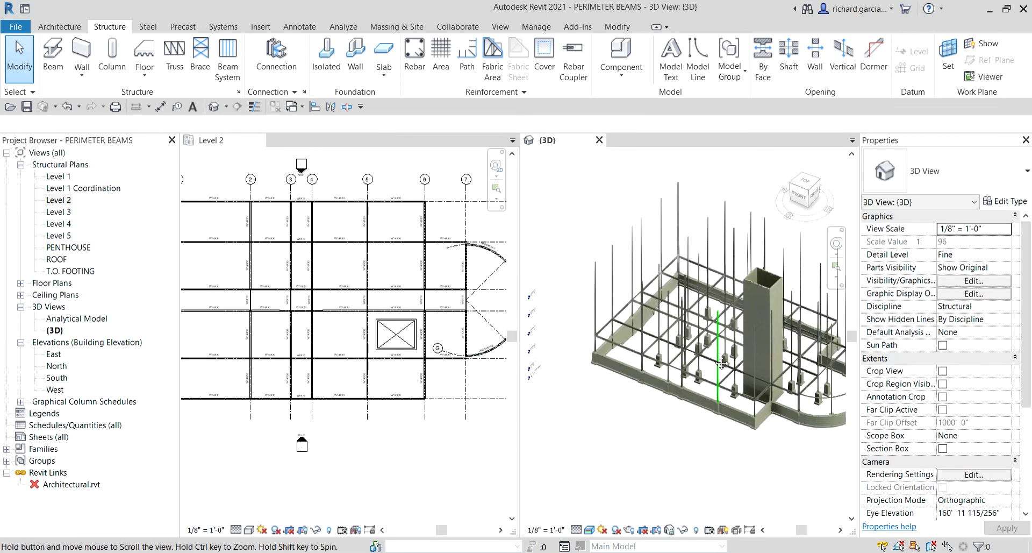